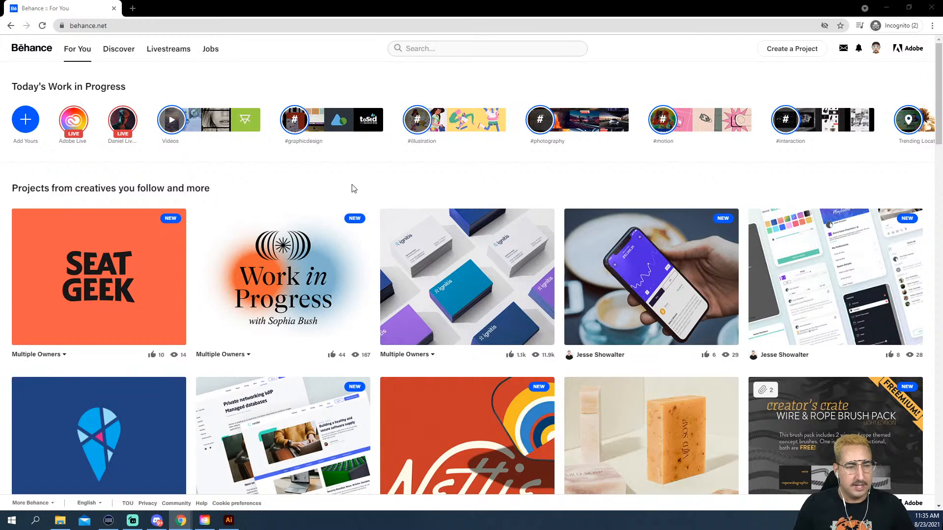
Browse Behance's Discover categories and open the Creative Challenges gallery.
{"action": "left_click", "coordinate": [123, 60]}
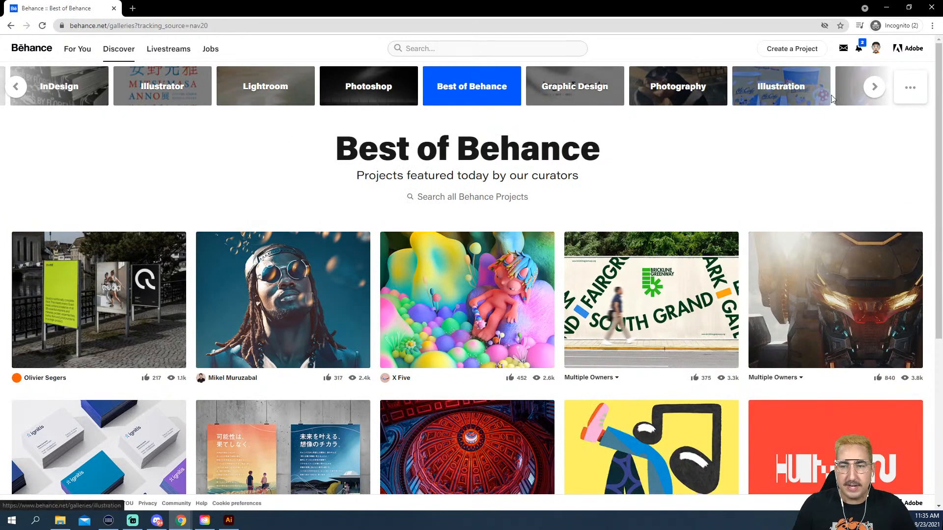
{"action": "left_click", "coordinate": [875, 89]}
{"action": "left_click", "coordinate": [875, 88]}
{"action": "left_click", "coordinate": [875, 88]}
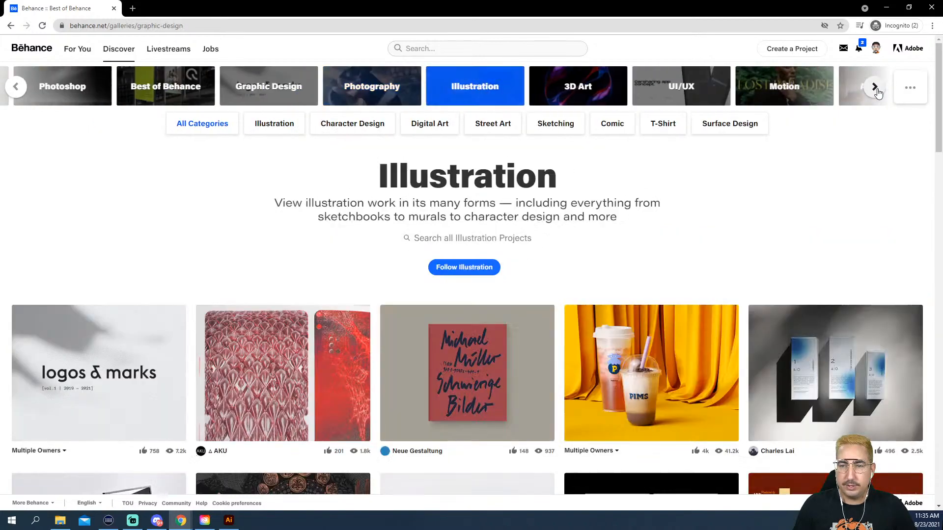
{"action": "left_click", "coordinate": [875, 88]}
{"action": "left_click", "coordinate": [875, 88]}
{"action": "left_click", "coordinate": [875, 88]}
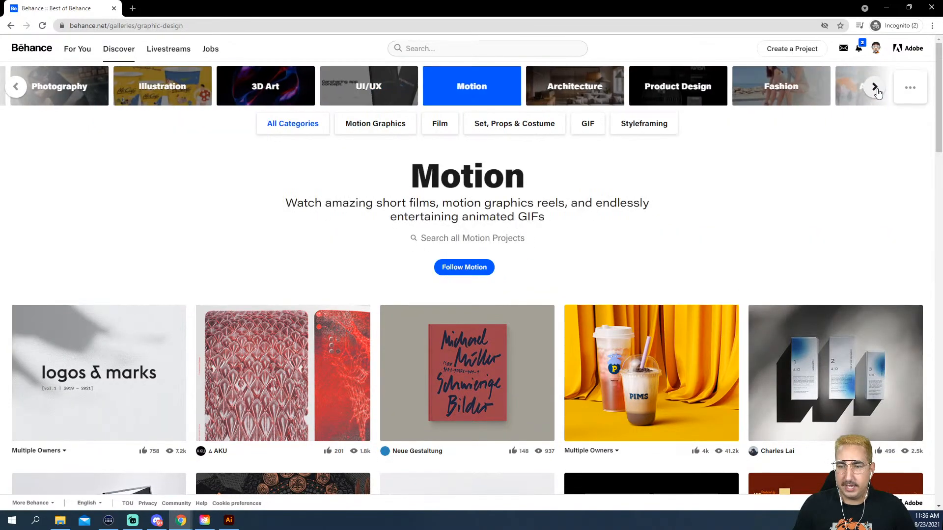
{"action": "left_click", "coordinate": [875, 88]}
{"action": "left_click", "coordinate": [875, 88]}
{"action": "left_click", "coordinate": [875, 89]}
{"action": "left_click", "coordinate": [875, 89]}
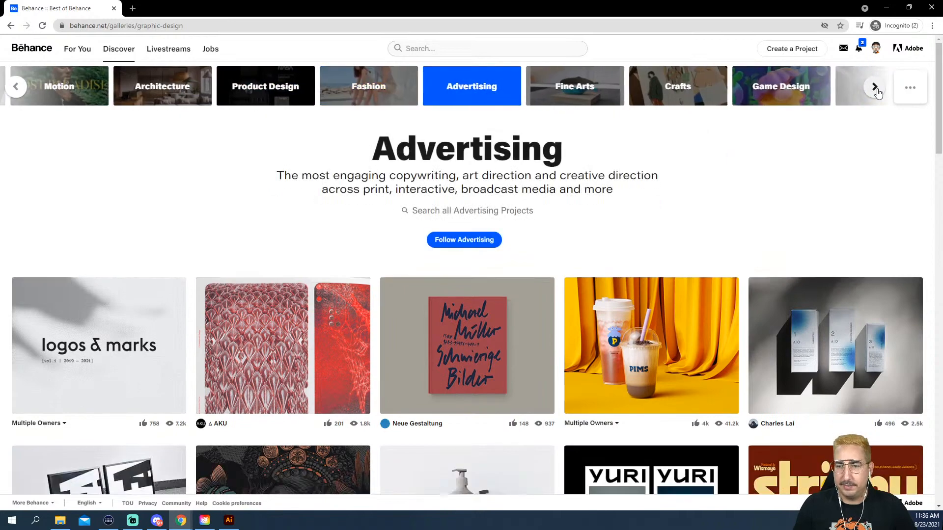
{"action": "left_click", "coordinate": [875, 88]}
{"action": "left_click", "coordinate": [875, 88]}
{"action": "left_click", "coordinate": [875, 88]}
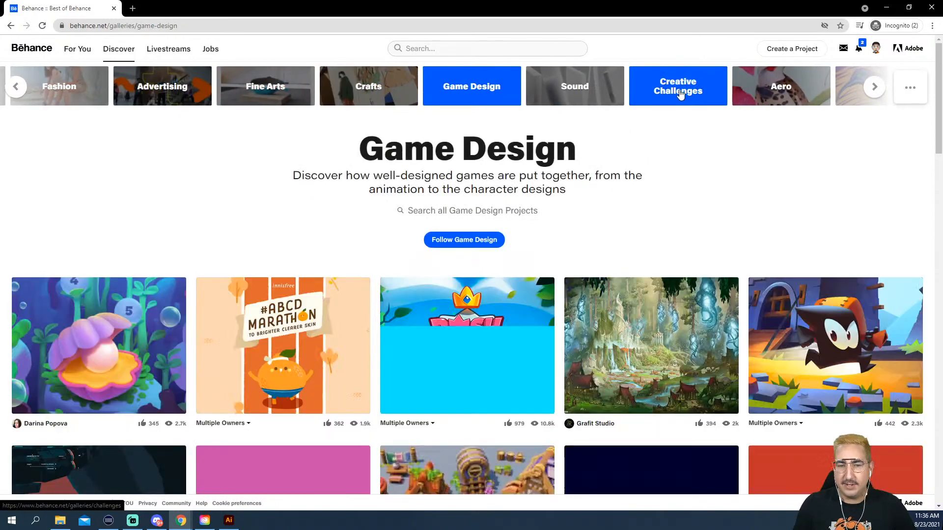
{"action": "left_click", "coordinate": [682, 97]}
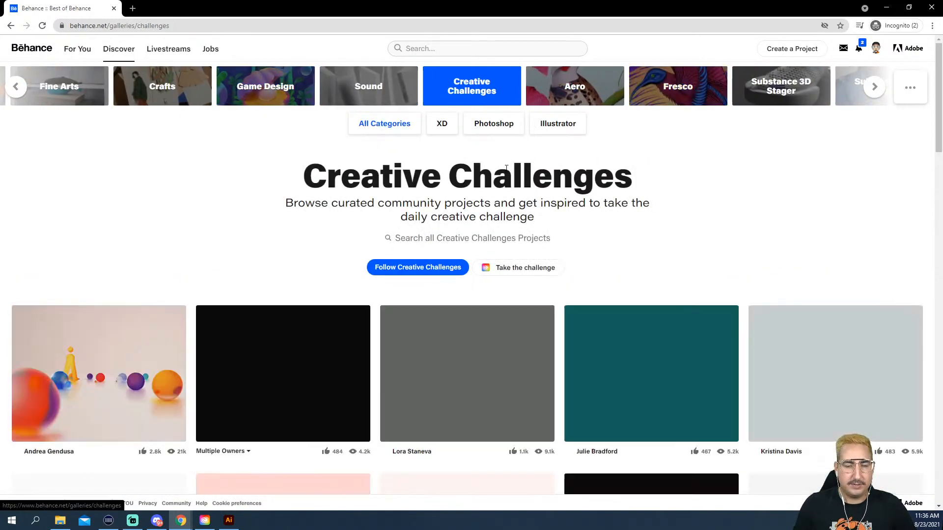
Look through the community projects in the Creative Challenges gallery and return to its heading.
{"action": "scroll", "coordinate": [232, 196], "scroll_direction": "down", "scroll_amount": 3}
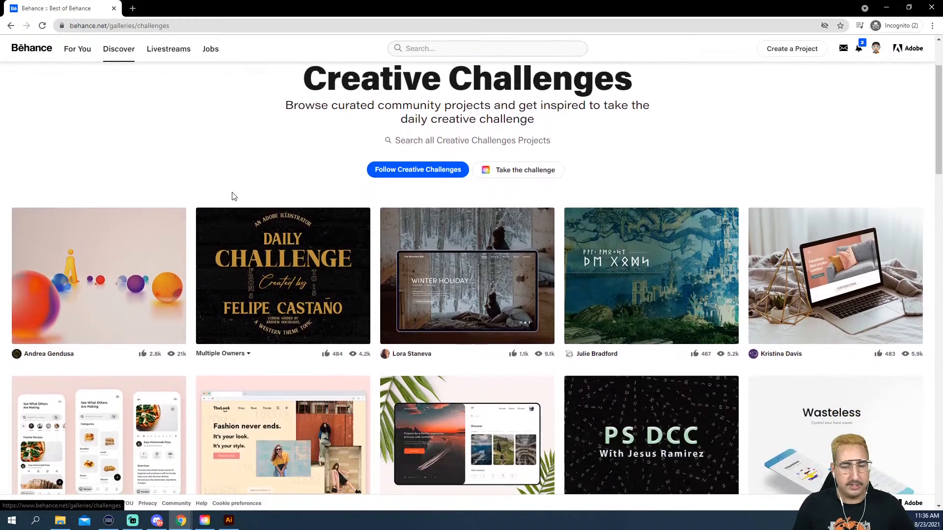
{"action": "scroll", "coordinate": [233, 196], "scroll_direction": "down", "scroll_amount": 3}
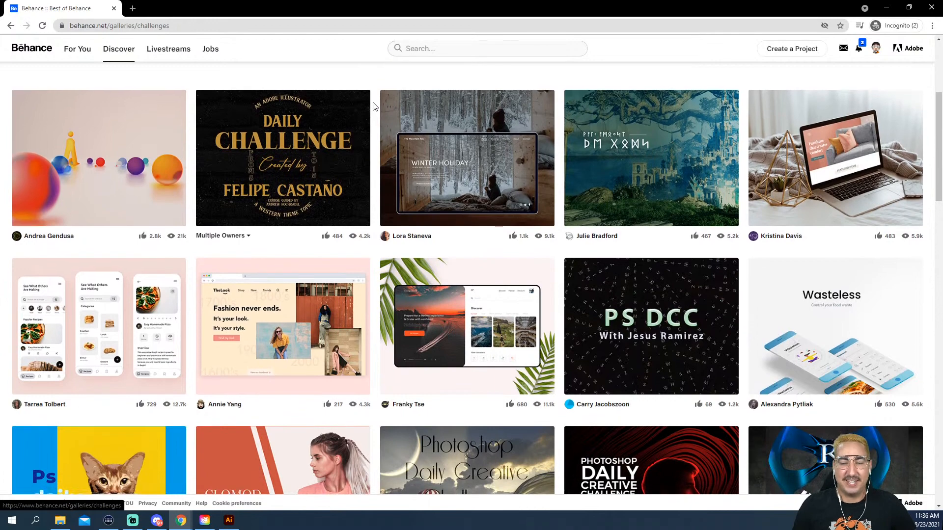
{"action": "scroll", "coordinate": [373, 106], "scroll_direction": "down", "scroll_amount": 2}
{"action": "scroll", "coordinate": [373, 106], "scroll_direction": "down", "scroll_amount": 2}
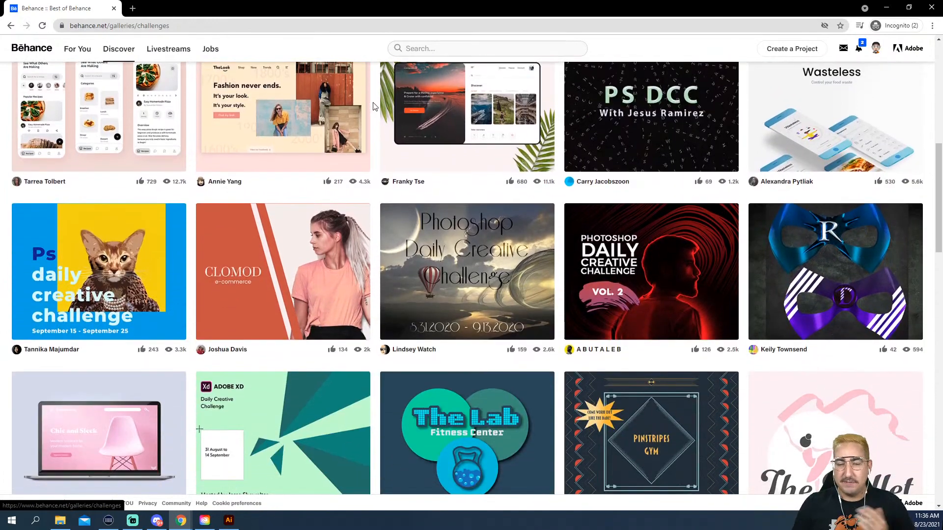
{"action": "scroll", "coordinate": [373, 106], "scroll_direction": "up", "scroll_amount": 8}
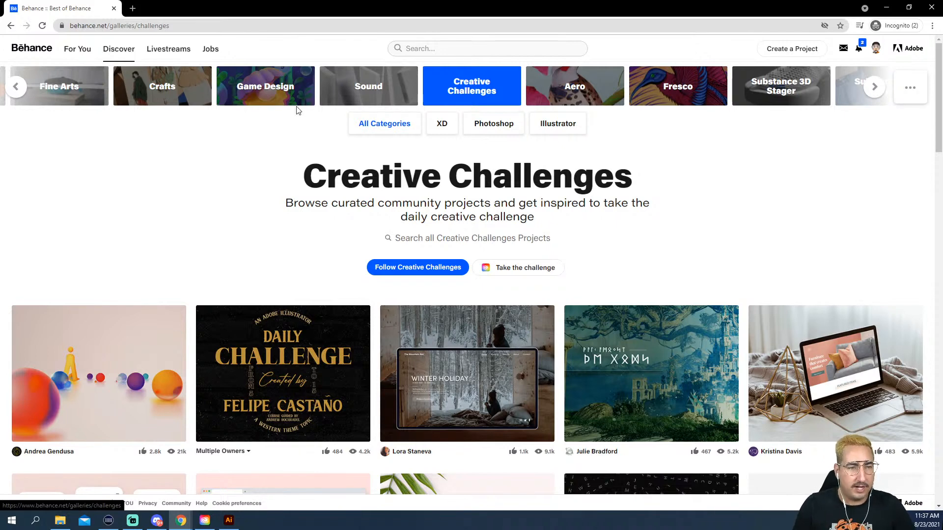
Open the Illustrator challenge page at behance.net/challenge/illustrator.
{"action": "left_click", "coordinate": [258, 27]}
{"action": "type", "text": "behanc"}
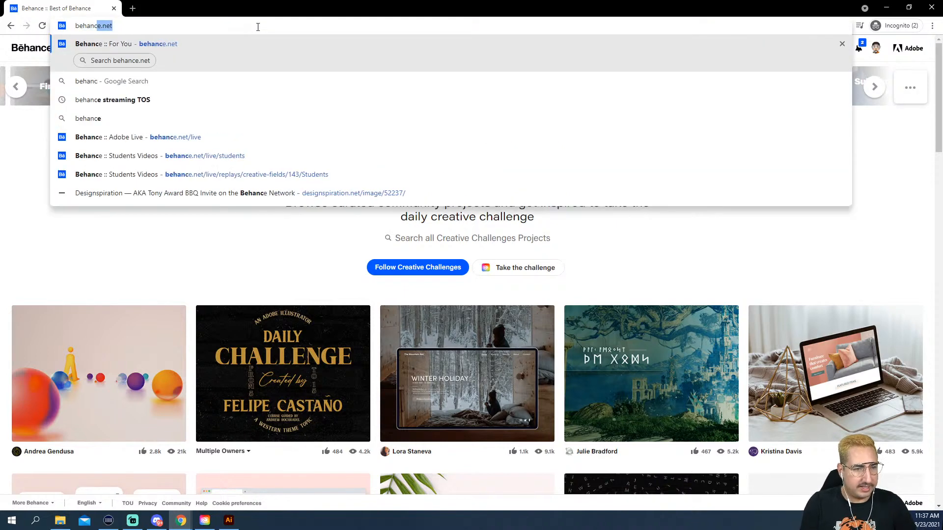
{"action": "type", "text": "e.net/live"}
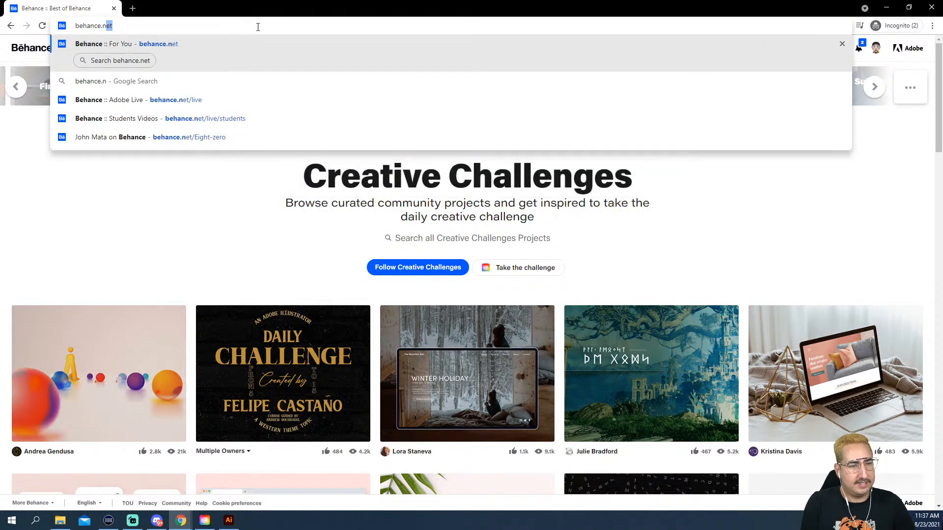
{"action": "key", "text": "BackSpace"}
{"action": "key", "text": "BackSpace"}
{"action": "key", "text": "BackSpace"}
{"action": "key", "text": "BackSpace"}
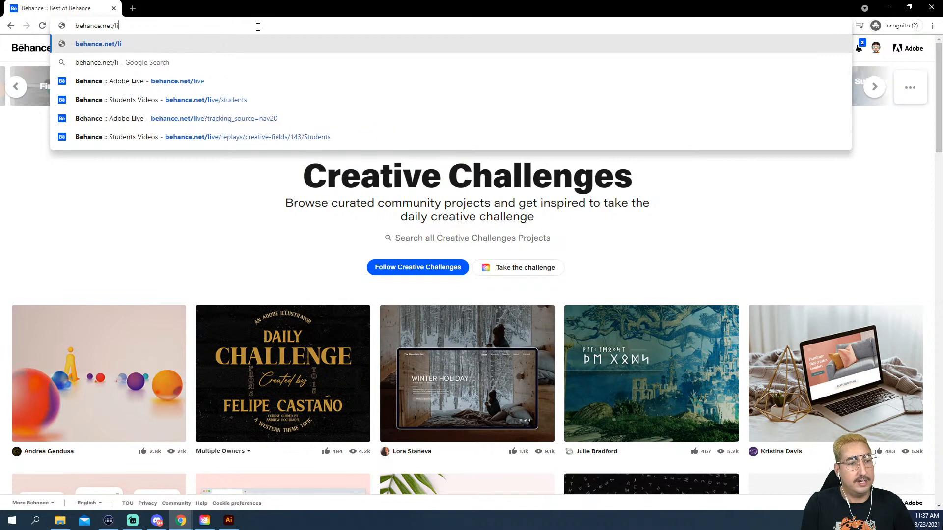
{"action": "type", "text": "challenge/illustrator"}
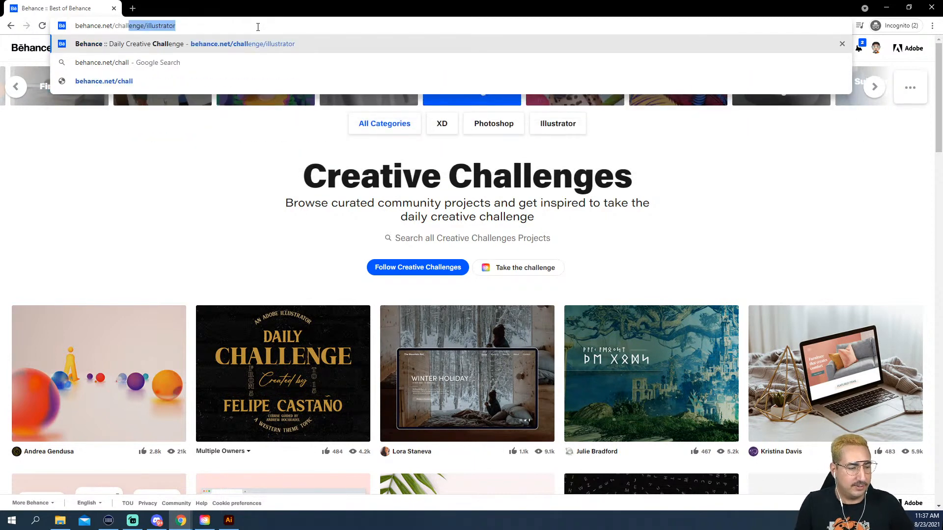
{"action": "key", "text": "Return"}
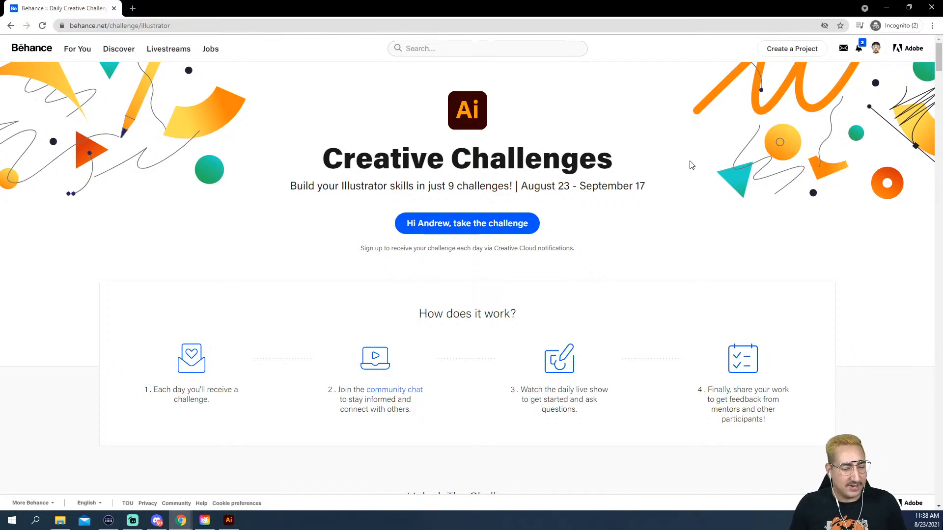
Review how the Illustrator challenge works and the schedule of locked daily challenges.
{"action": "scroll", "coordinate": [692, 166], "scroll_direction": "down", "scroll_amount": 1}
{"action": "scroll", "coordinate": [691, 165], "scroll_direction": "up", "scroll_amount": 1}
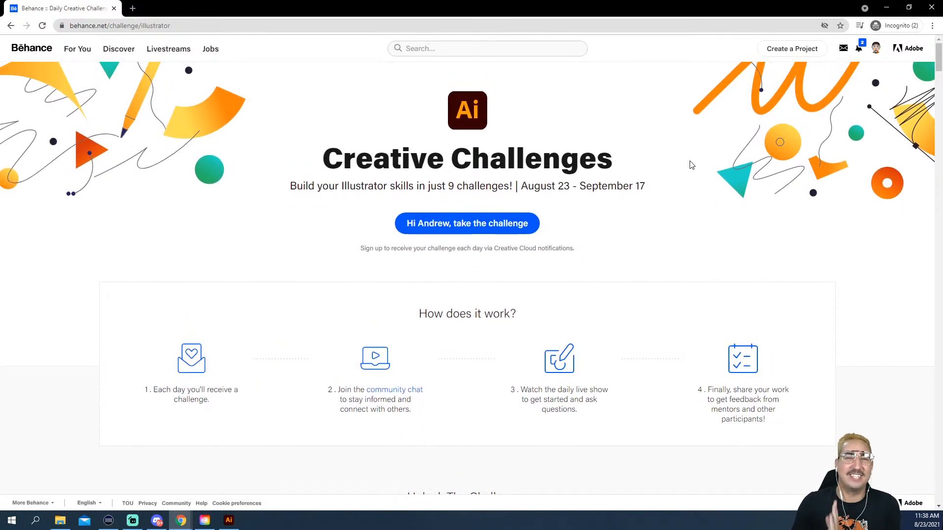
{"action": "scroll", "coordinate": [691, 165], "scroll_direction": "down", "scroll_amount": 8}
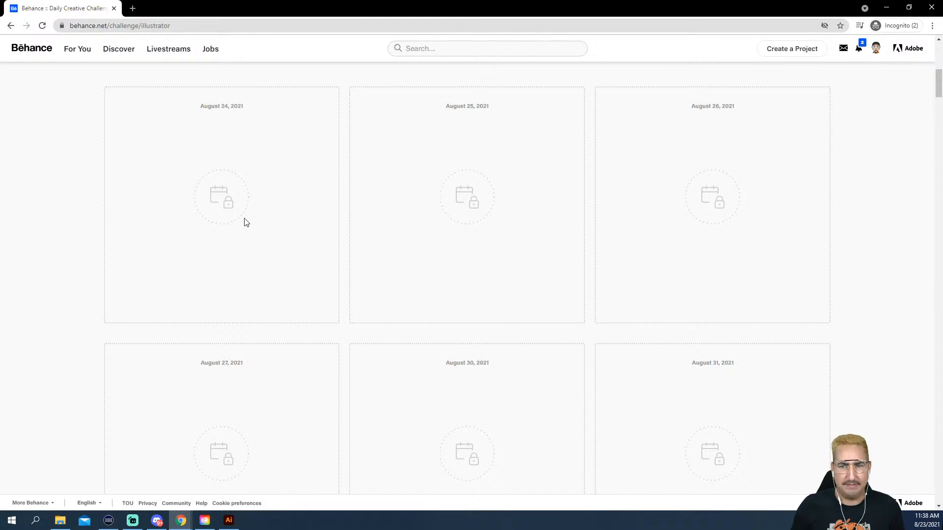
{"action": "scroll", "coordinate": [244, 218], "scroll_direction": "up", "scroll_amount": 1}
{"action": "scroll", "coordinate": [244, 219], "scroll_direction": "down", "scroll_amount": 1}
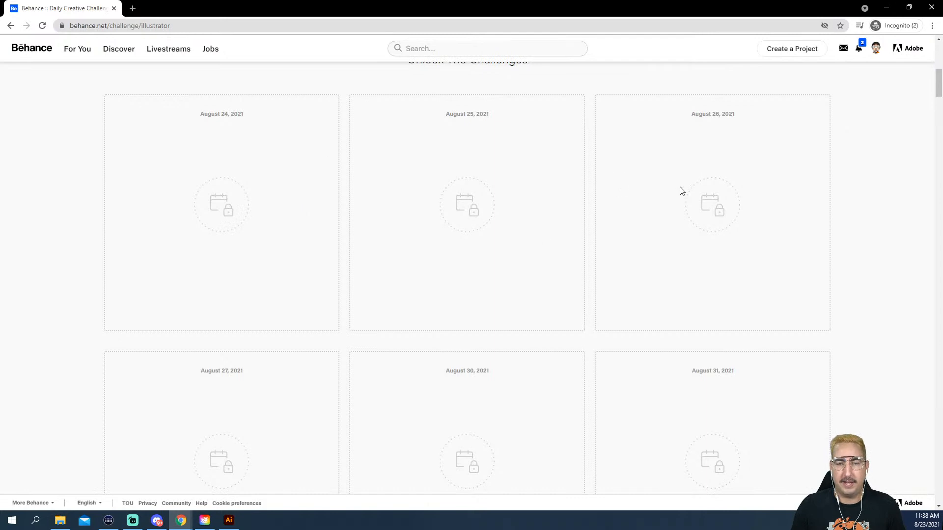
{"action": "scroll", "coordinate": [425, 246], "scroll_direction": "down", "scroll_amount": 7}
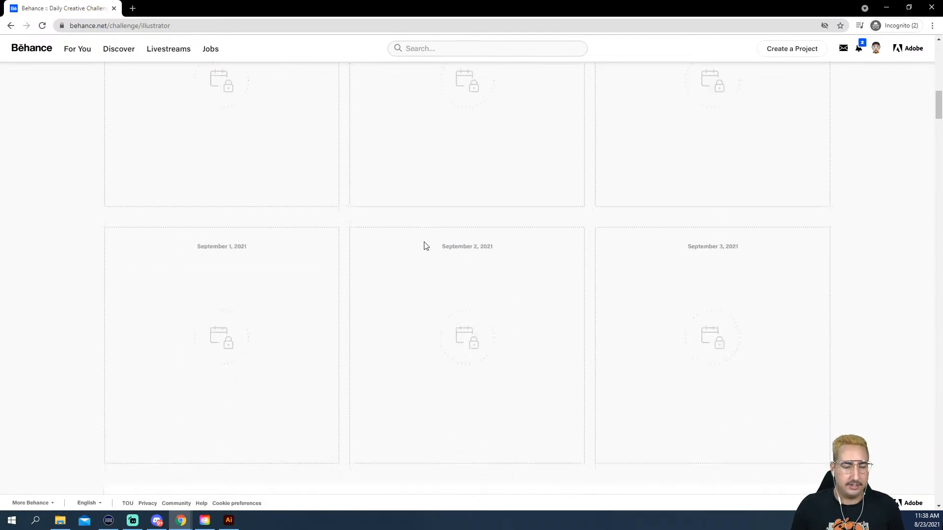
Examine the next steps and past Illustrator challenges, and return to the challenge page's introduction.
{"action": "scroll", "coordinate": [426, 247], "scroll_direction": "down", "scroll_amount": 8}
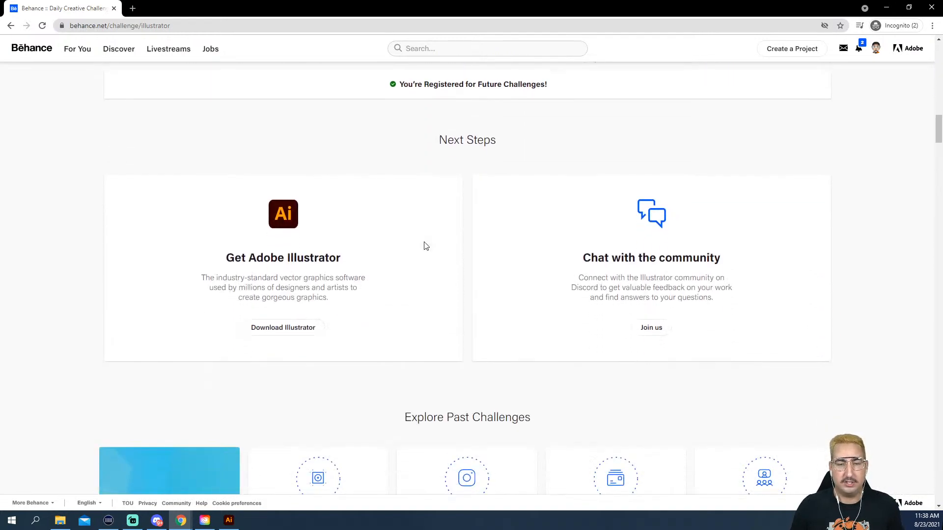
{"action": "scroll", "coordinate": [426, 247], "scroll_direction": "down", "scroll_amount": 3}
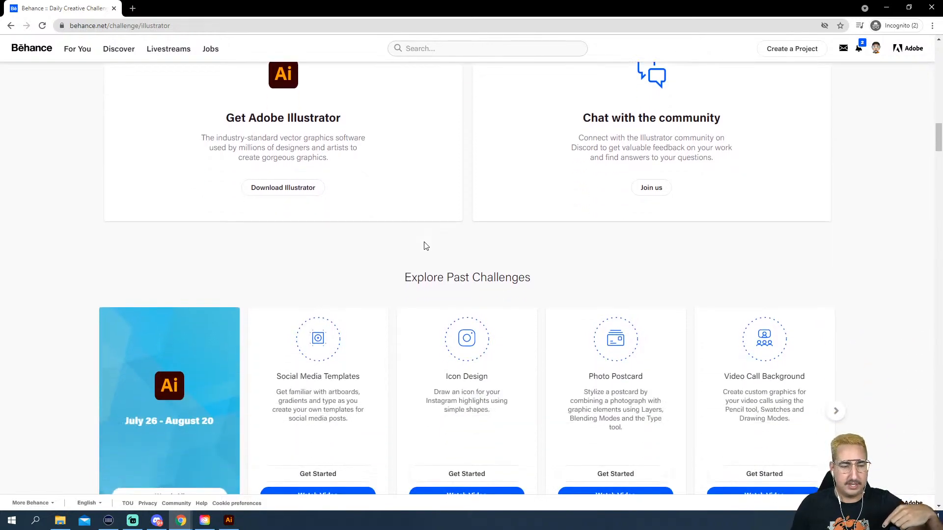
{"action": "scroll", "coordinate": [426, 246], "scroll_direction": "down", "scroll_amount": 3}
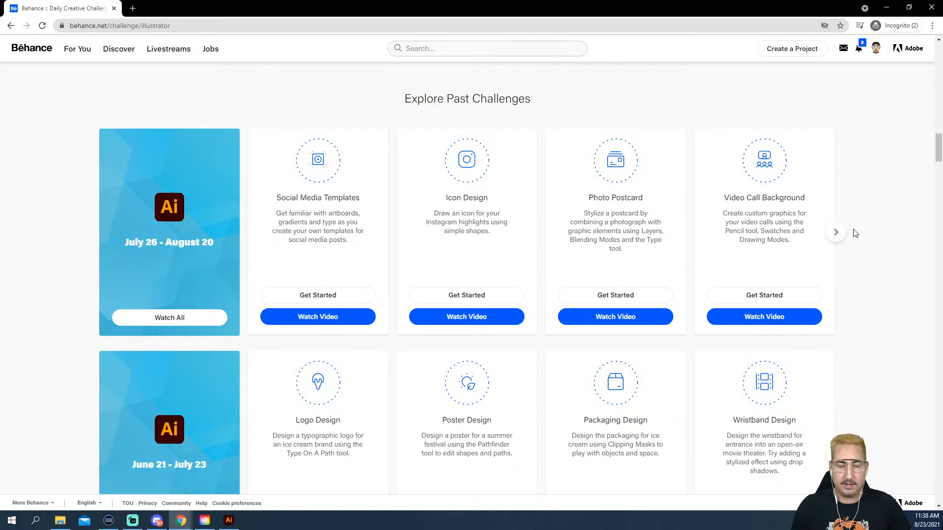
{"action": "scroll", "coordinate": [855, 228], "scroll_direction": "up", "scroll_amount": 3}
{"action": "scroll", "coordinate": [855, 228], "scroll_direction": "down", "scroll_amount": 4}
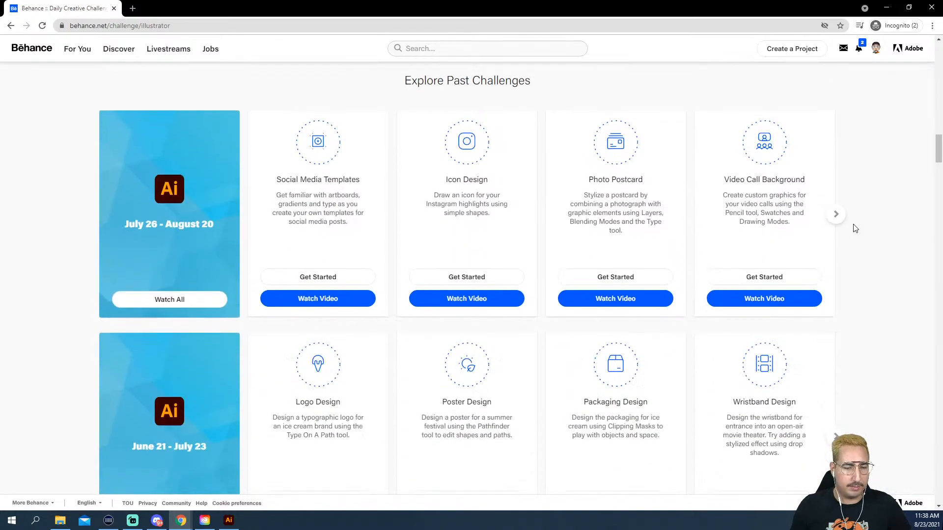
{"action": "scroll", "coordinate": [855, 228], "scroll_direction": "up", "scroll_amount": 15}
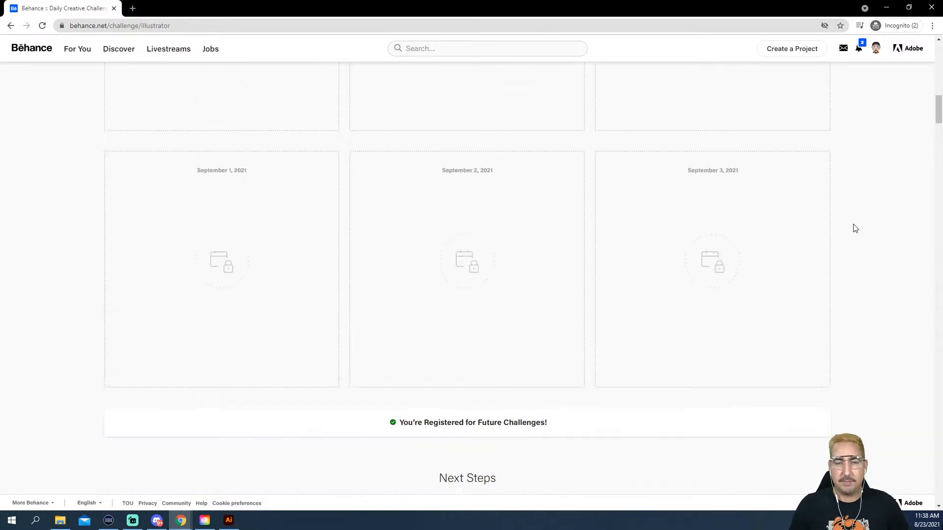
{"action": "scroll", "coordinate": [855, 228], "scroll_direction": "up", "scroll_amount": 12}
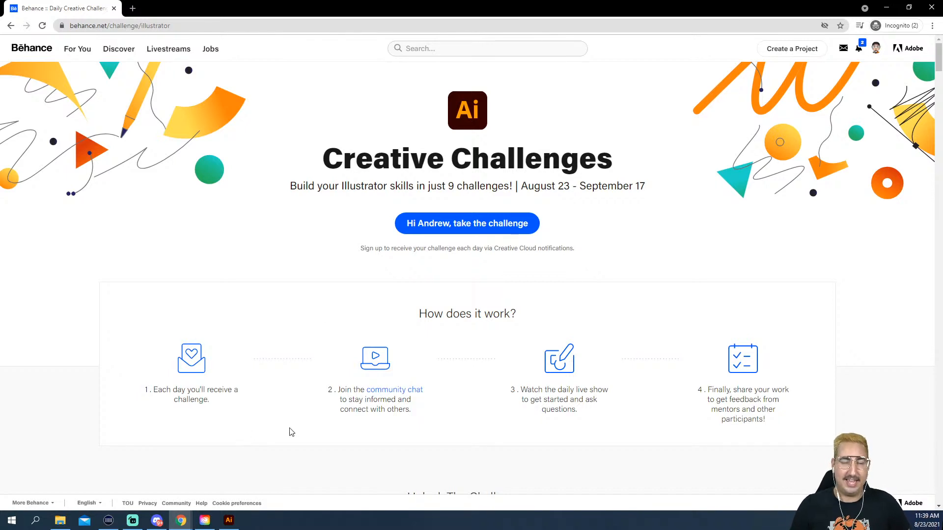
Switch to Creative Cloud Desktop, show the Featured content in Discover and dismiss the interests tip.
{"action": "left_click", "coordinate": [206, 522]}
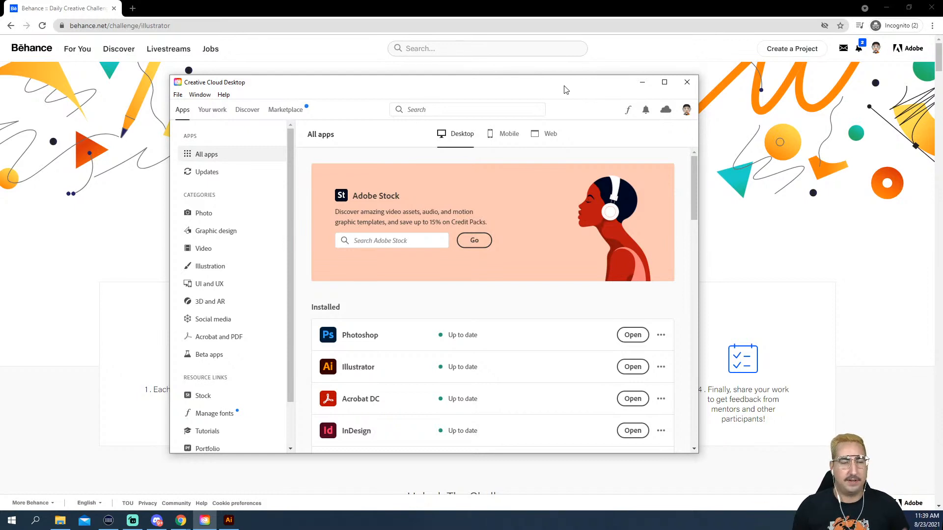
{"action": "left_click", "coordinate": [247, 113]}
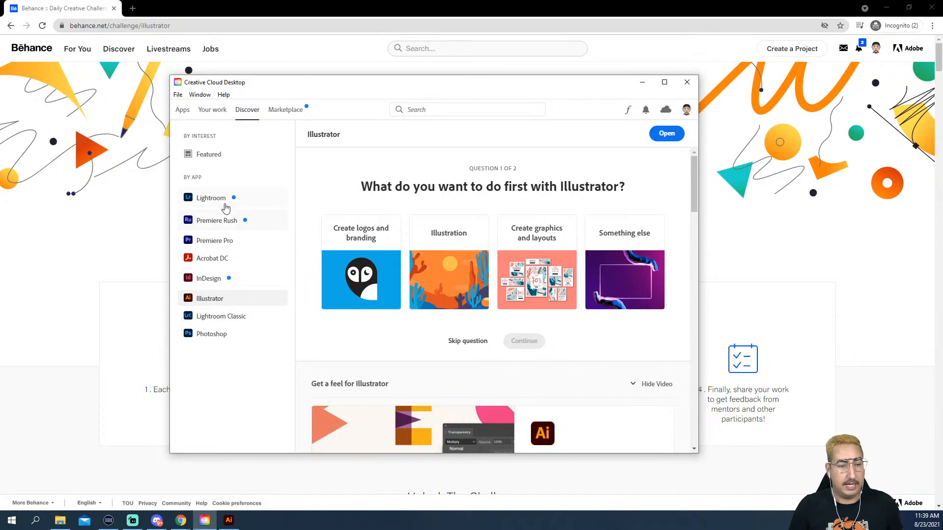
{"action": "left_click", "coordinate": [229, 159]}
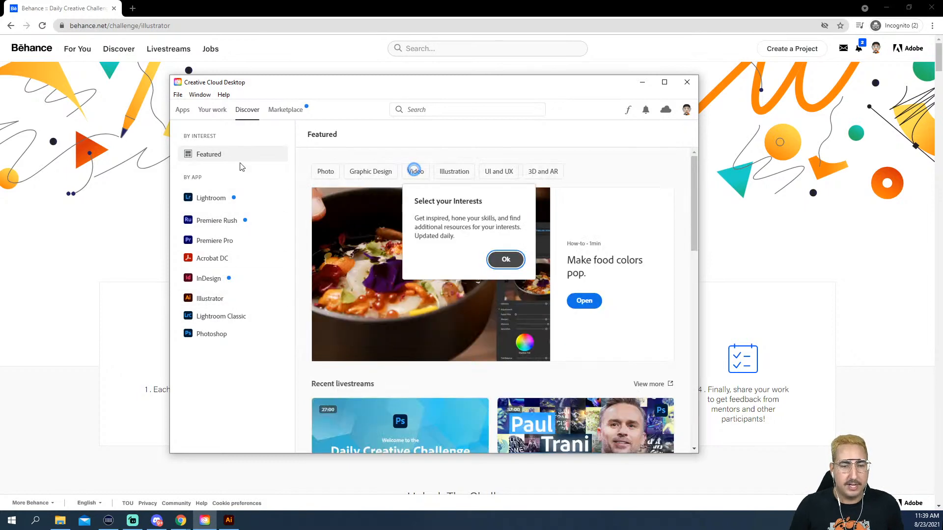
{"action": "left_click", "coordinate": [498, 260]}
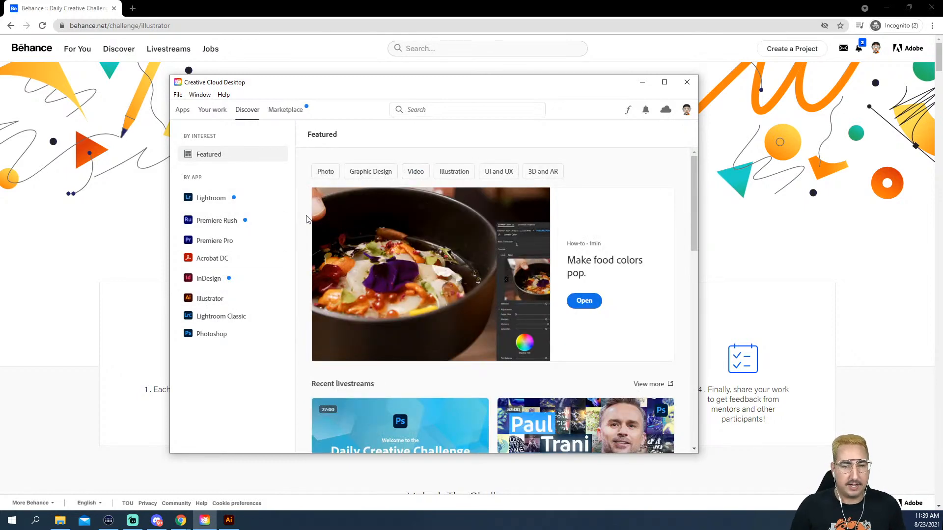
Look through the recent livestreams and articles in the Featured content.
{"action": "scroll", "coordinate": [306, 218], "scroll_direction": "down", "scroll_amount": 6}
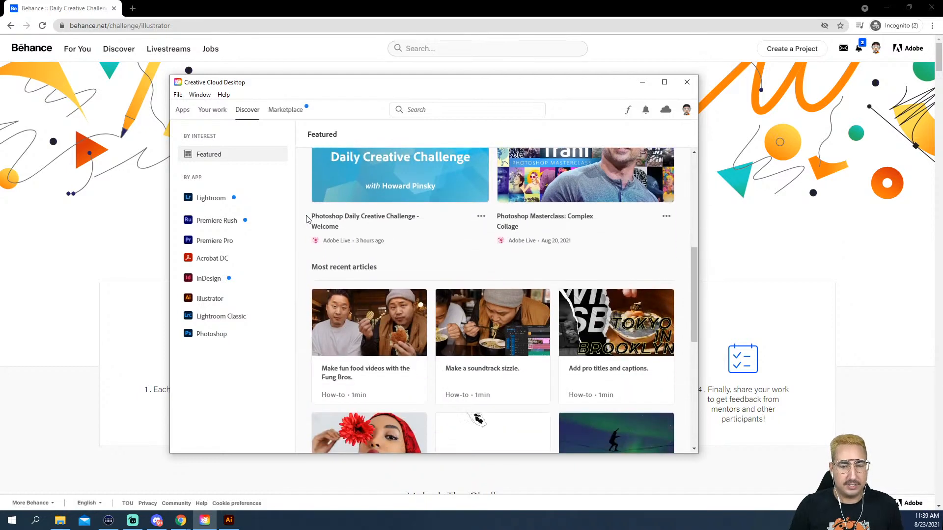
{"action": "scroll", "coordinate": [307, 219], "scroll_direction": "down", "scroll_amount": 5}
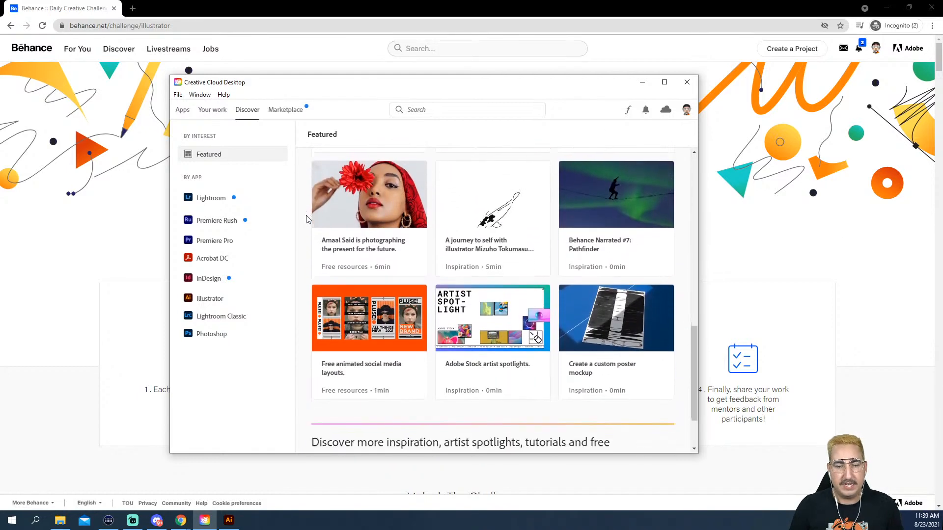
{"action": "scroll", "coordinate": [306, 218], "scroll_direction": "down", "scroll_amount": 2}
{"action": "scroll", "coordinate": [307, 219], "scroll_direction": "up", "scroll_amount": 3}
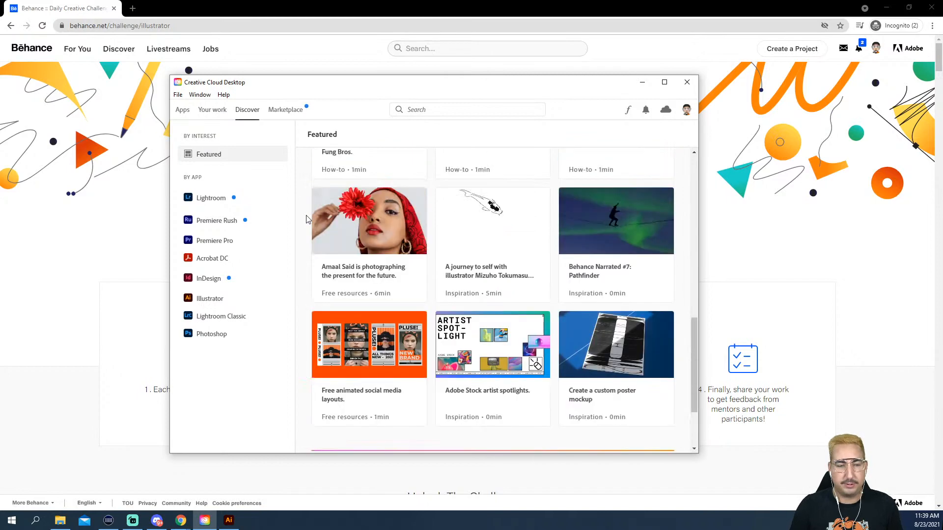
{"action": "scroll", "coordinate": [306, 219], "scroll_direction": "up", "scroll_amount": 2}
Show the Illustrator content in Discover and look through it down to the Daily Creative Challenge livestream.
{"action": "left_click", "coordinate": [228, 300]}
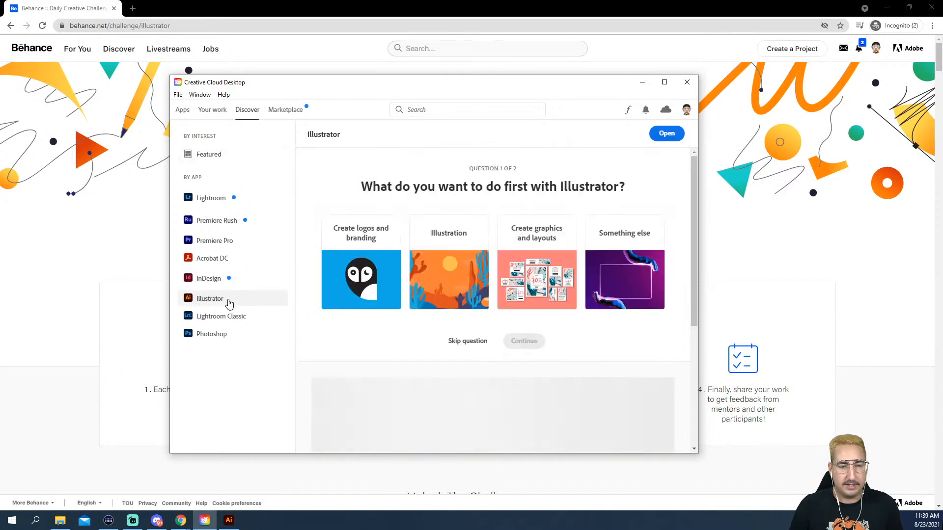
{"action": "scroll", "coordinate": [300, 268], "scroll_direction": "down", "scroll_amount": 9}
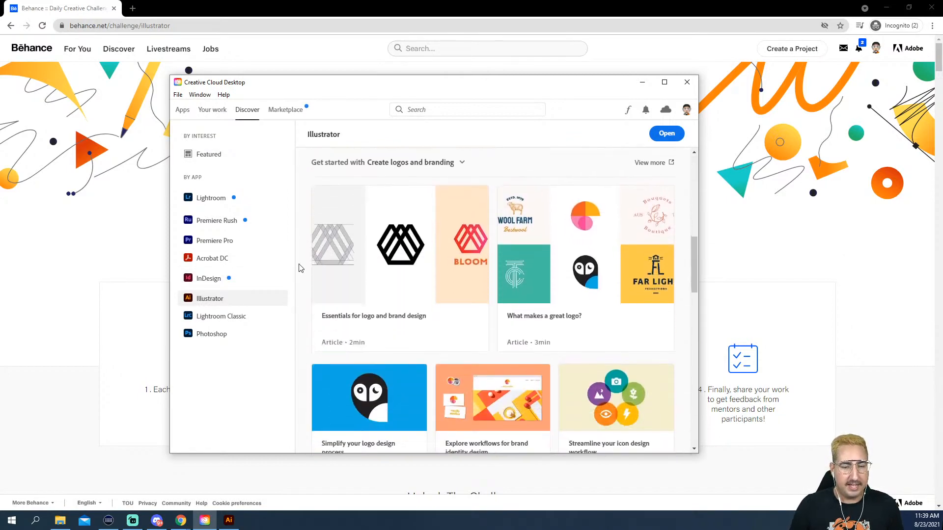
{"action": "scroll", "coordinate": [301, 267], "scroll_direction": "down", "scroll_amount": 10}
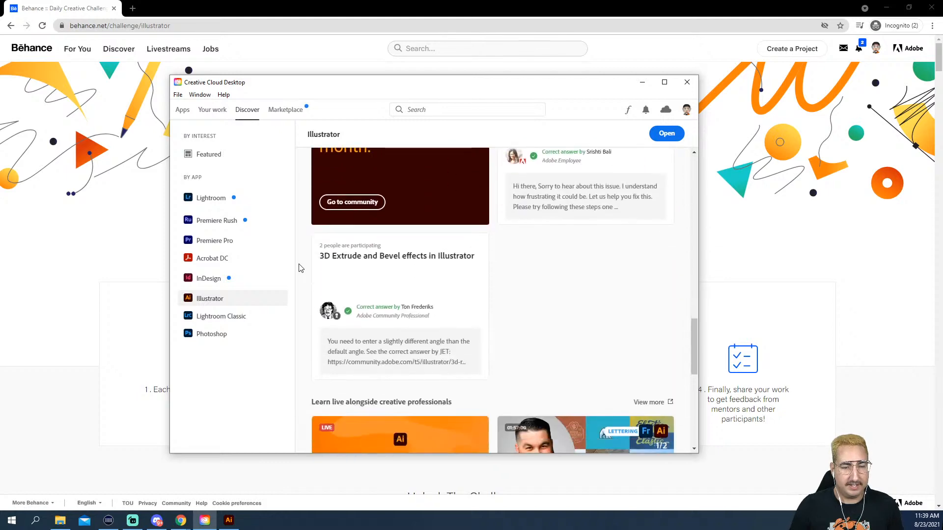
{"action": "scroll", "coordinate": [301, 268], "scroll_direction": "down", "scroll_amount": 5}
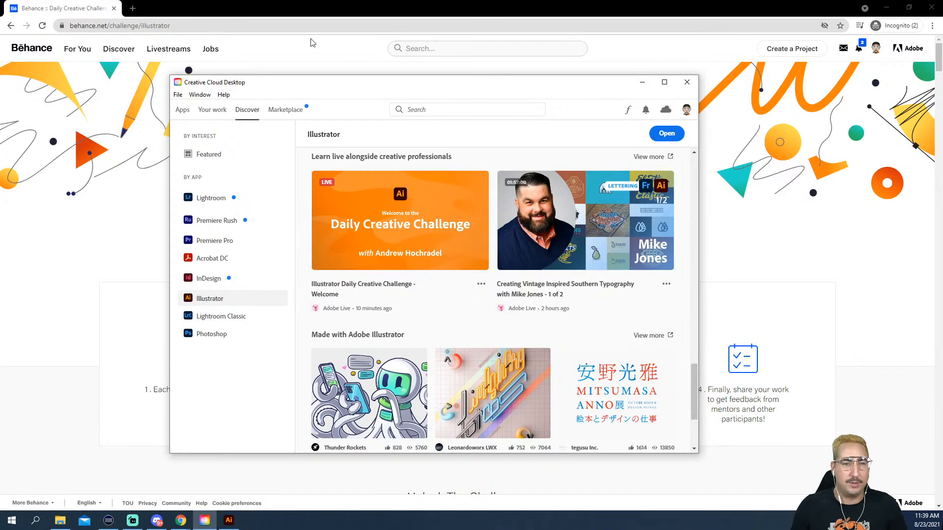
Revisit the challenge sign-up on Behance and check the notifications in Creative Cloud Desktop.
{"action": "left_click", "coordinate": [320, 47]}
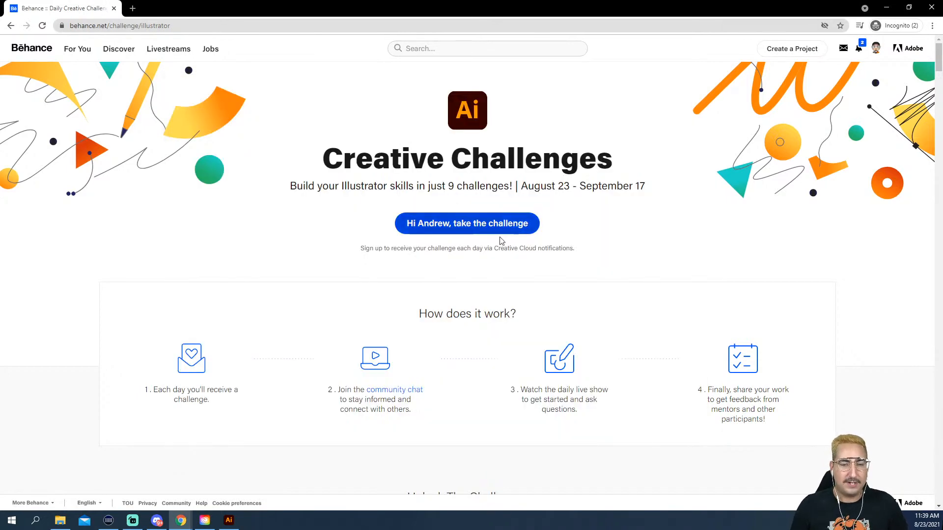
{"action": "left_click", "coordinate": [468, 231]}
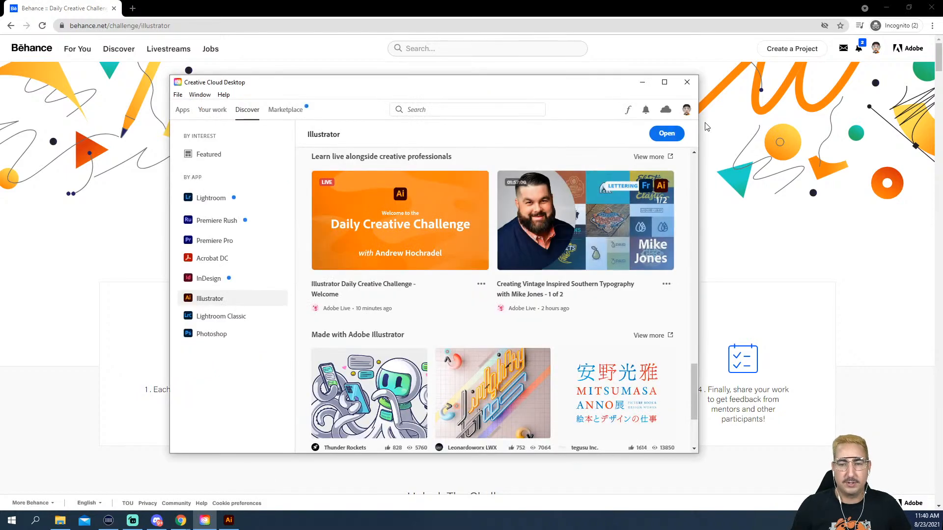
{"action": "left_click", "coordinate": [646, 111]}
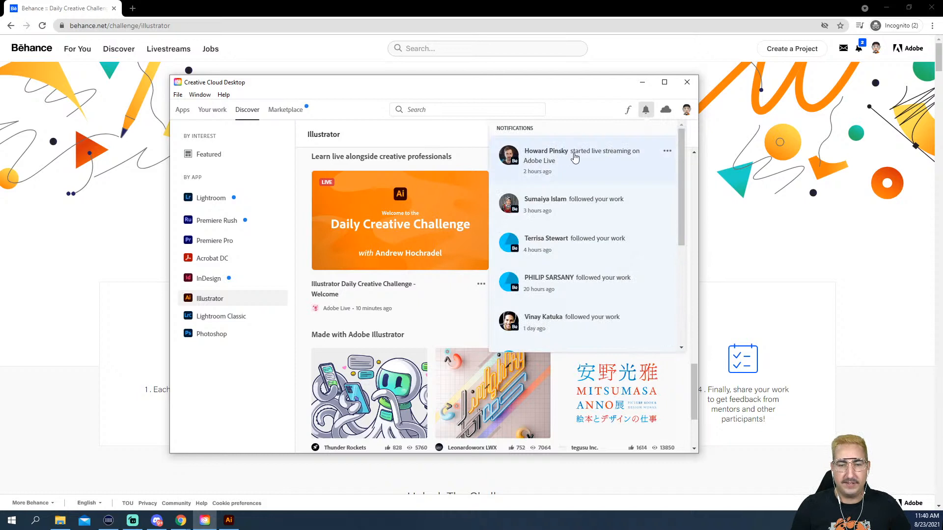
{"action": "left_click", "coordinate": [647, 112]}
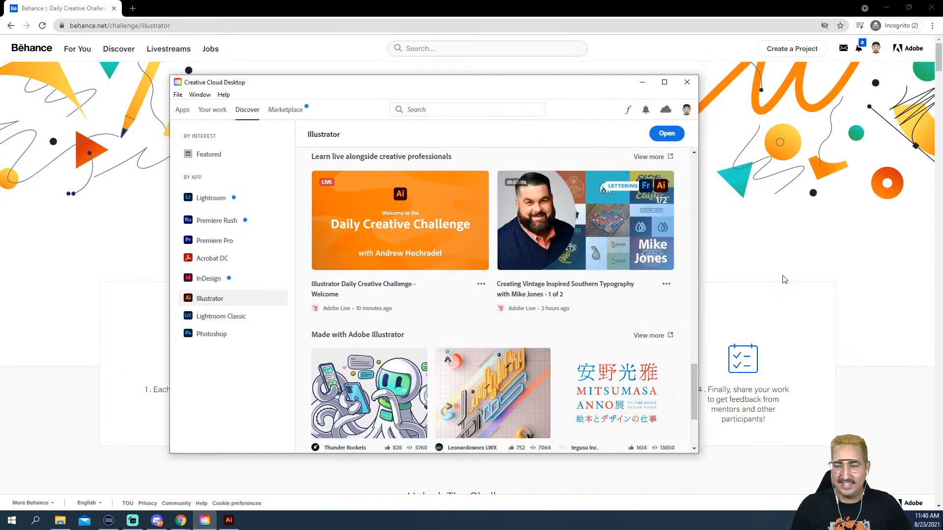
{"action": "left_click", "coordinate": [812, 307]}
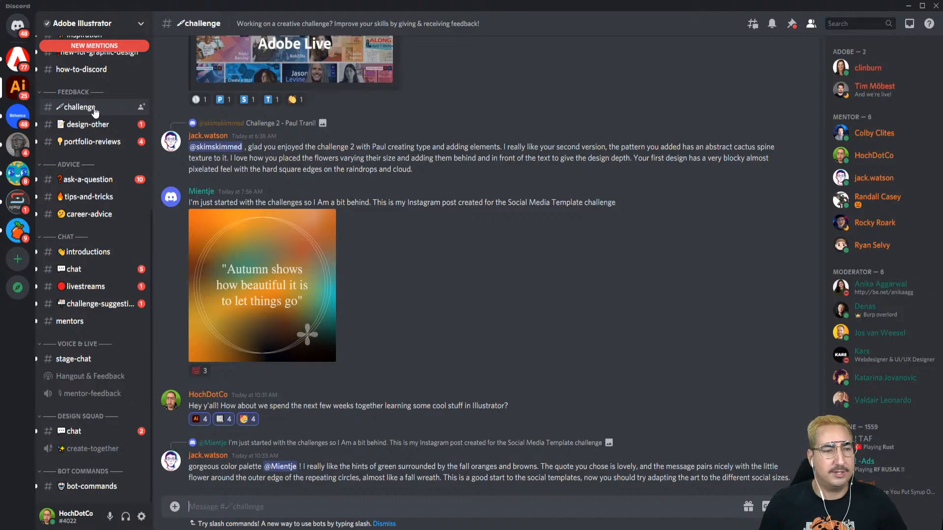
Look through the earlier posts and feedback in the challenge channel of the Adobe Illustrator Discord server.
{"action": "scroll", "coordinate": [400, 308], "scroll_direction": "up", "scroll_amount": 5}
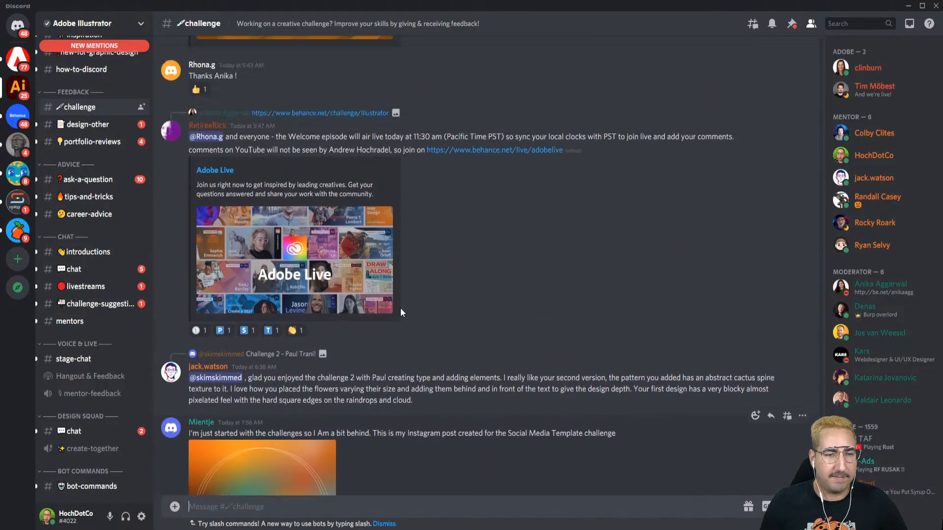
{"action": "scroll", "coordinate": [400, 308], "scroll_direction": "up", "scroll_amount": 15}
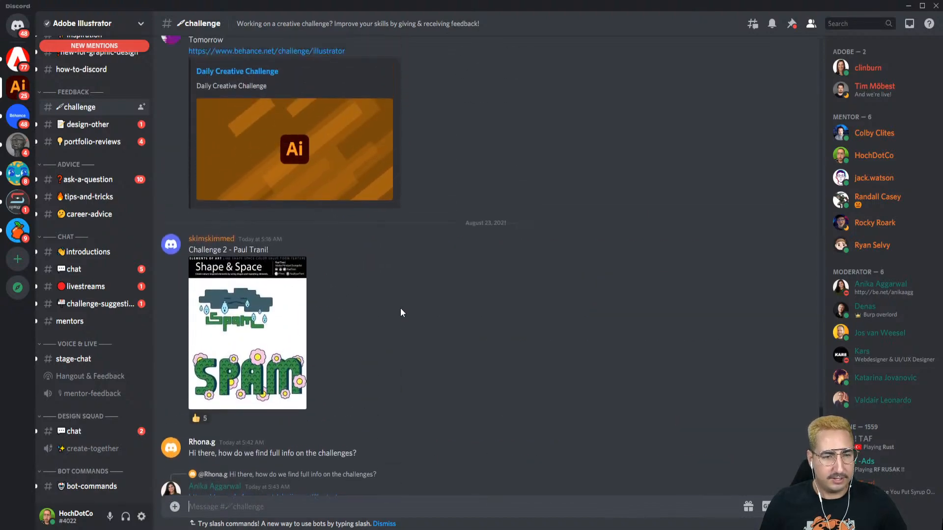
{"action": "scroll", "coordinate": [400, 308], "scroll_direction": "up", "scroll_amount": 15}
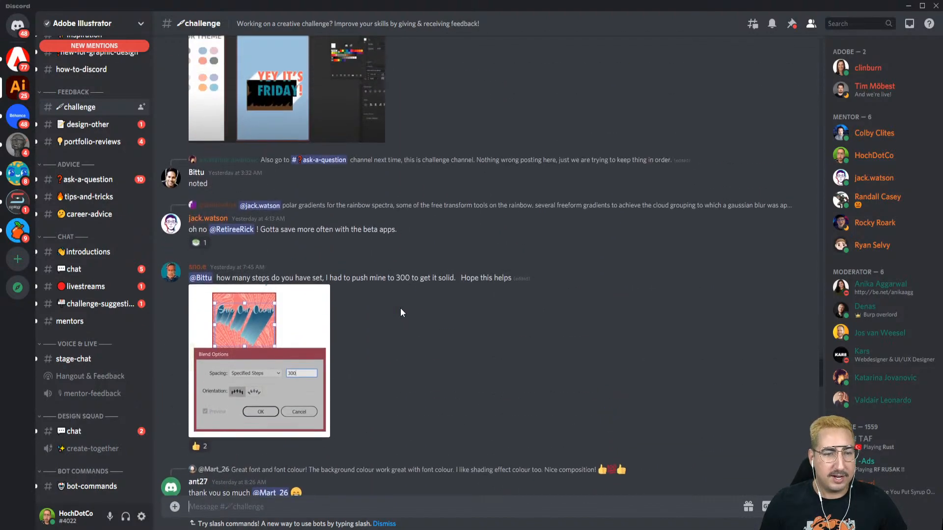
{"action": "scroll", "coordinate": [401, 310], "scroll_direction": "up", "scroll_amount": 15}
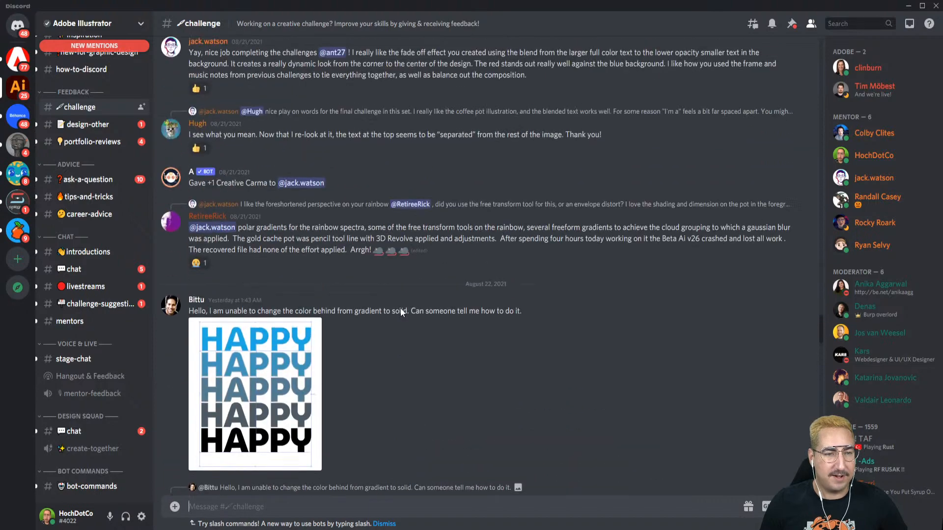
{"action": "scroll", "coordinate": [401, 313], "scroll_direction": "up", "scroll_amount": 15}
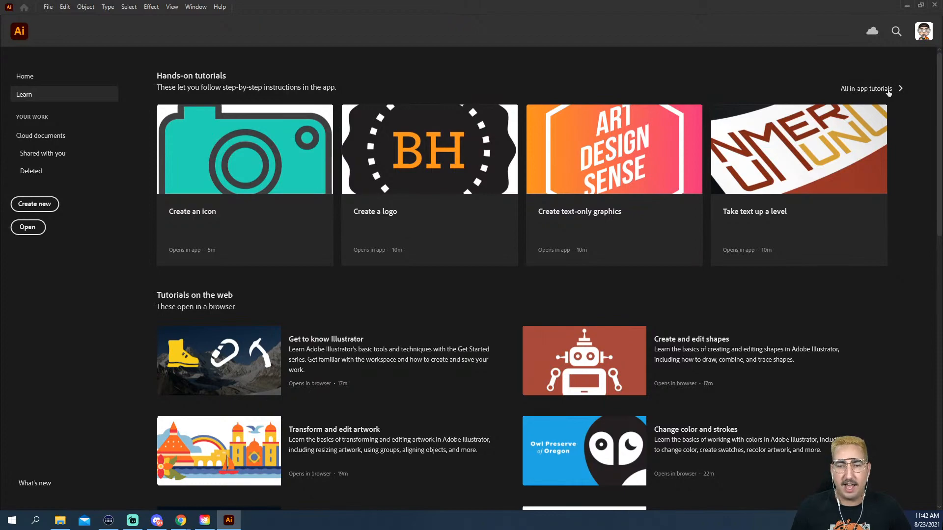
Look through Illustrator's hands-on and web tutorials in the Learn section and return to the first ones.
{"action": "scroll", "coordinate": [887, 181], "scroll_direction": "down", "scroll_amount": 5}
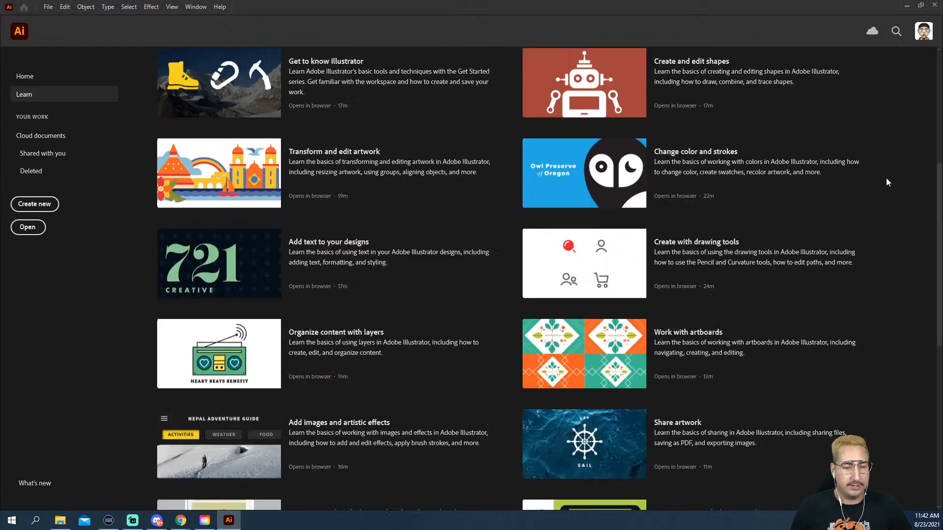
{"action": "scroll", "coordinate": [887, 182], "scroll_direction": "down", "scroll_amount": 3}
{"action": "scroll", "coordinate": [887, 182], "scroll_direction": "down", "scroll_amount": 6}
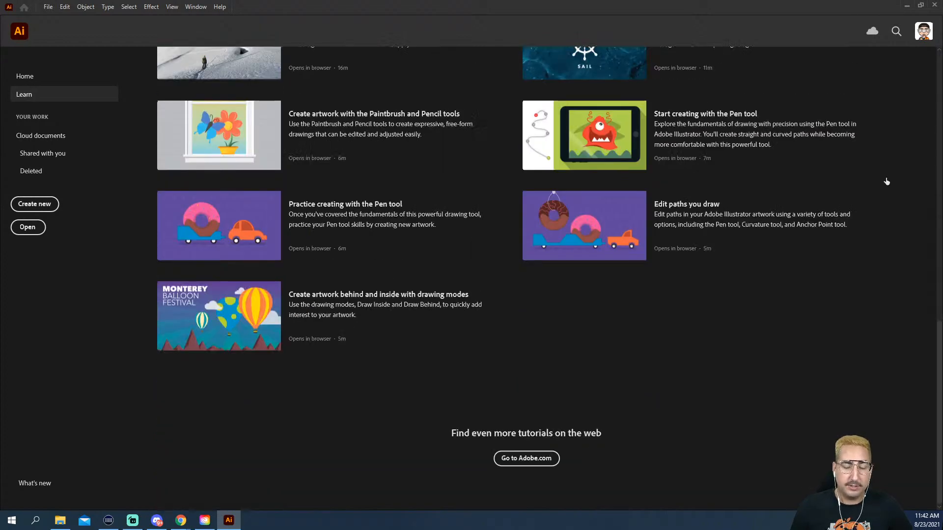
{"action": "scroll", "coordinate": [887, 181], "scroll_direction": "up", "scroll_amount": 15}
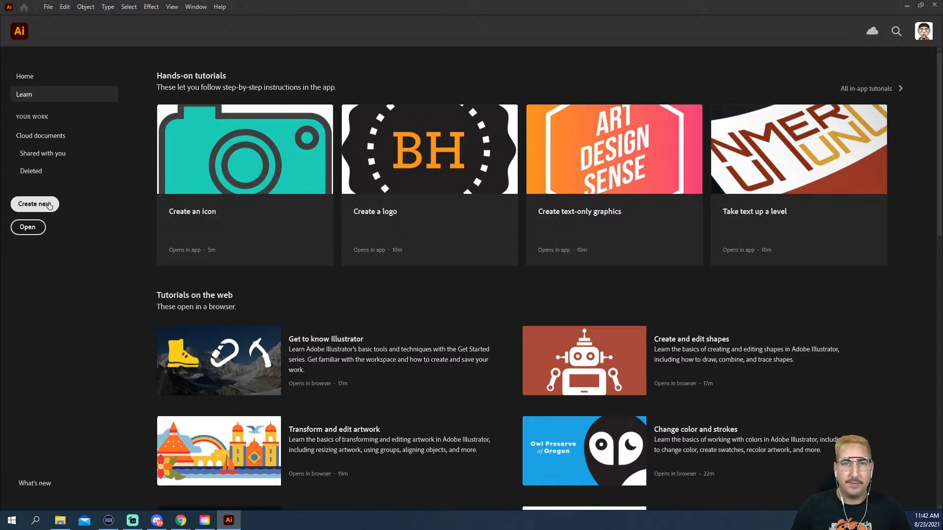
Create a new Web document of 1920 x 1080 px with one artboard in RGB color.
{"action": "left_click", "coordinate": [35, 204]}
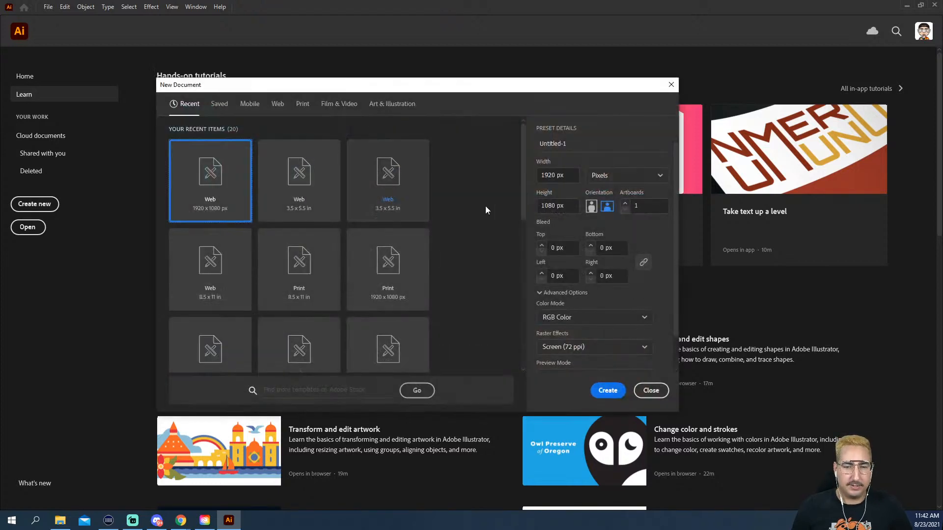
{"action": "left_click_drag", "start_coordinate": [551, 75], "coordinate": [545, 63]}
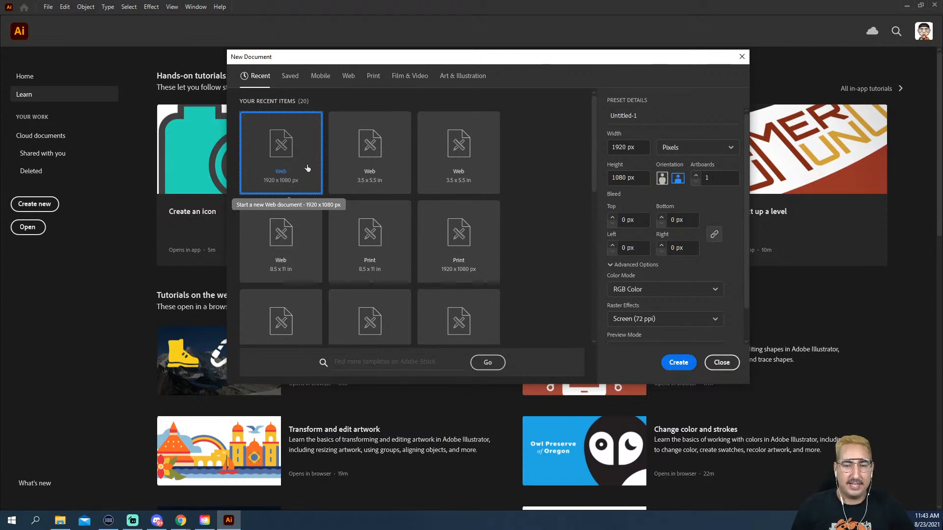
{"action": "left_click", "coordinate": [678, 364]}
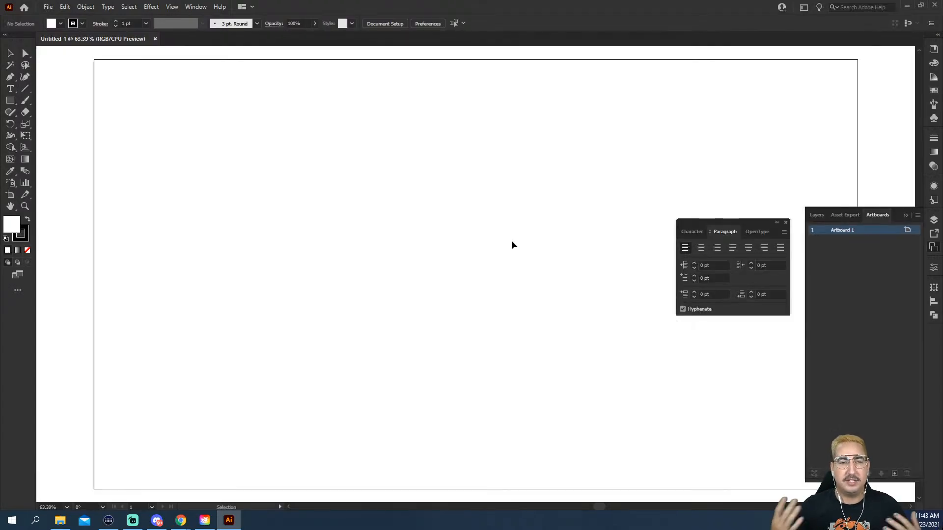
Close the floating Paragraph panel and zoom out to 25% so the whole artboard sits centered with space around it.
{"action": "left_click", "coordinate": [786, 223]}
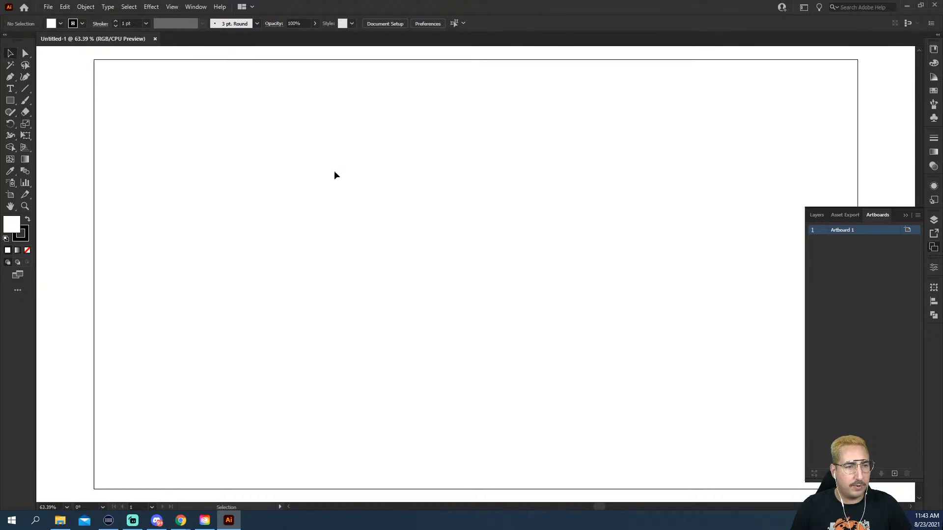
{"action": "key", "text": "z"}
{"action": "left_click", "coordinate": [432, 247], "text": "alt"}
{"action": "left_click", "coordinate": [480, 258], "text": "alt"}
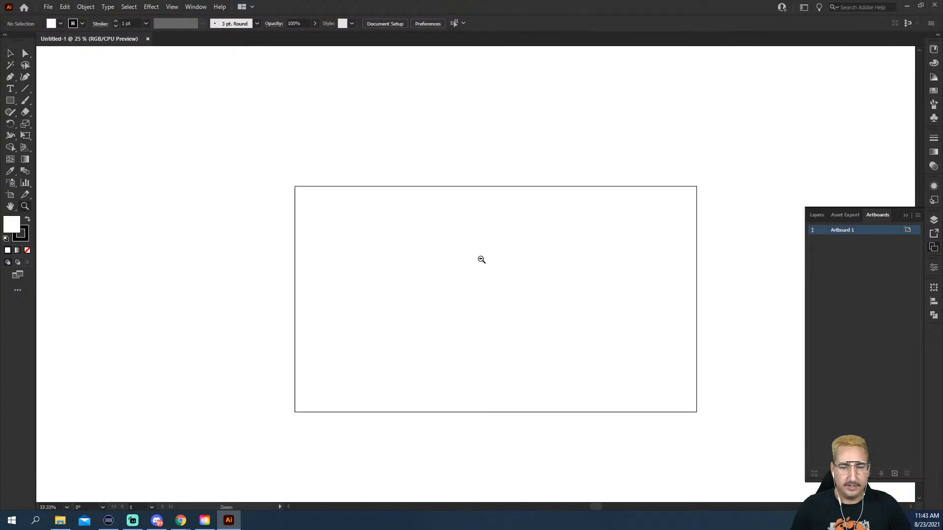
{"action": "left_click", "coordinate": [481, 258], "text": "alt"}
{"action": "left_click_drag", "start_coordinate": [530, 297], "coordinate": [503, 214]}
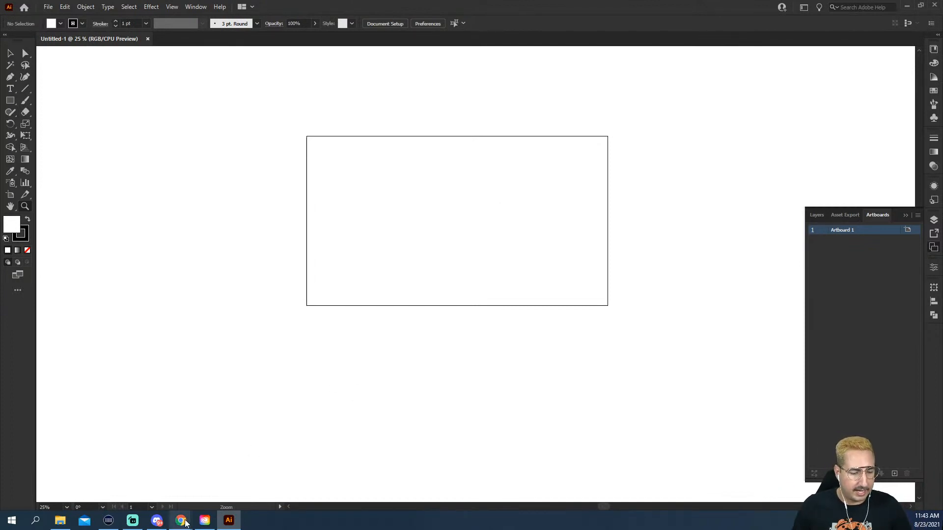
Switch to Behance and open The Debrief Podcast - Rebrand project from the account's own profile.
{"action": "left_click", "coordinate": [225, 495]}
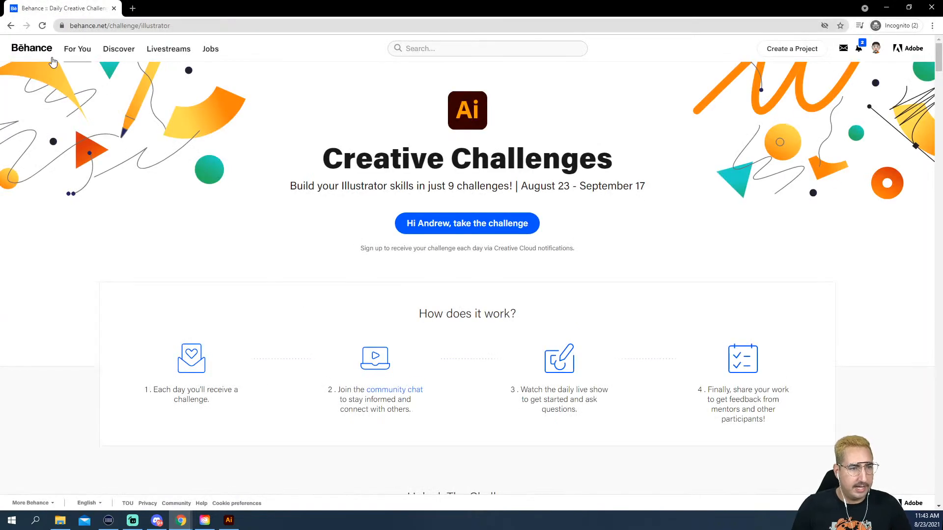
{"action": "left_click", "coordinate": [877, 50]}
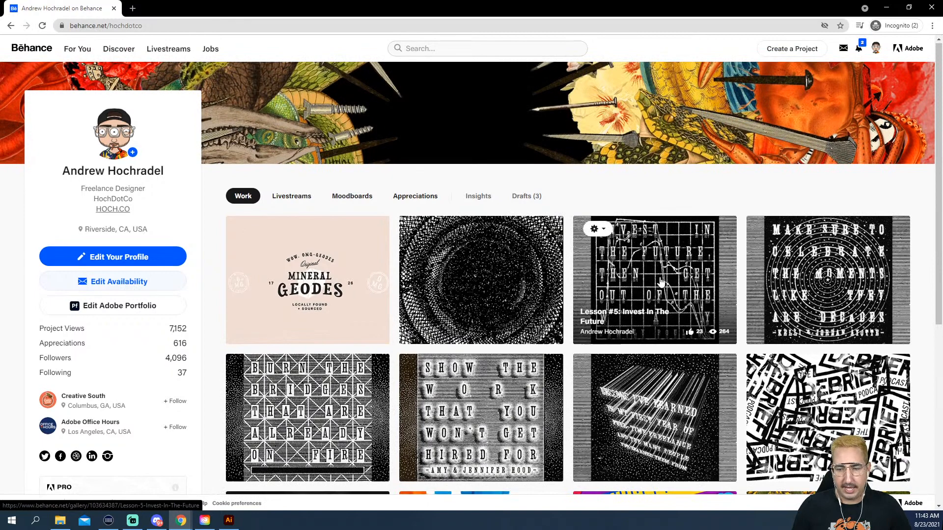
{"action": "scroll", "coordinate": [662, 284], "scroll_direction": "down", "scroll_amount": 1}
{"action": "scroll", "coordinate": [663, 284], "scroll_direction": "down", "scroll_amount": 1}
{"action": "left_click", "coordinate": [796, 333]}
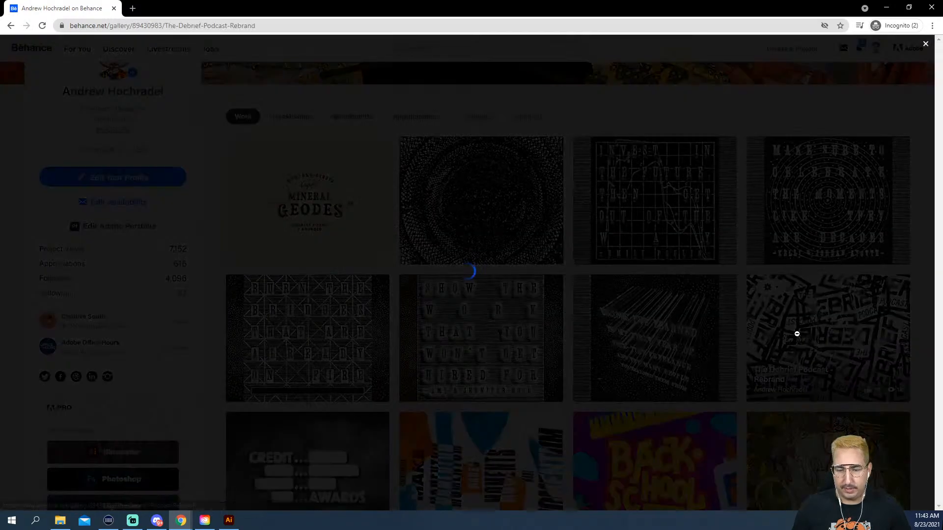
Look through the rebrand project's logo variations, graphics and mockups down to the end.
{"action": "scroll", "coordinate": [514, 267], "scroll_direction": "down", "scroll_amount": 3}
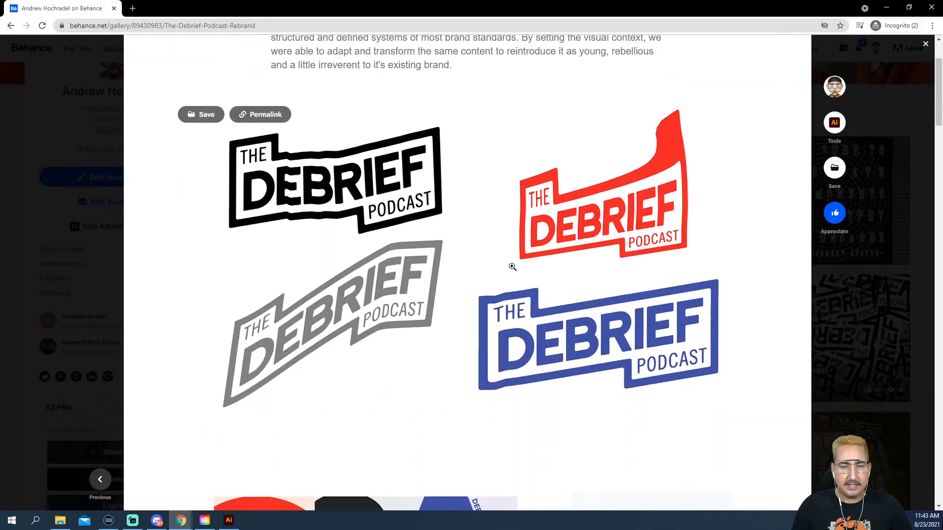
{"action": "scroll", "coordinate": [512, 266], "scroll_direction": "down", "scroll_amount": 8}
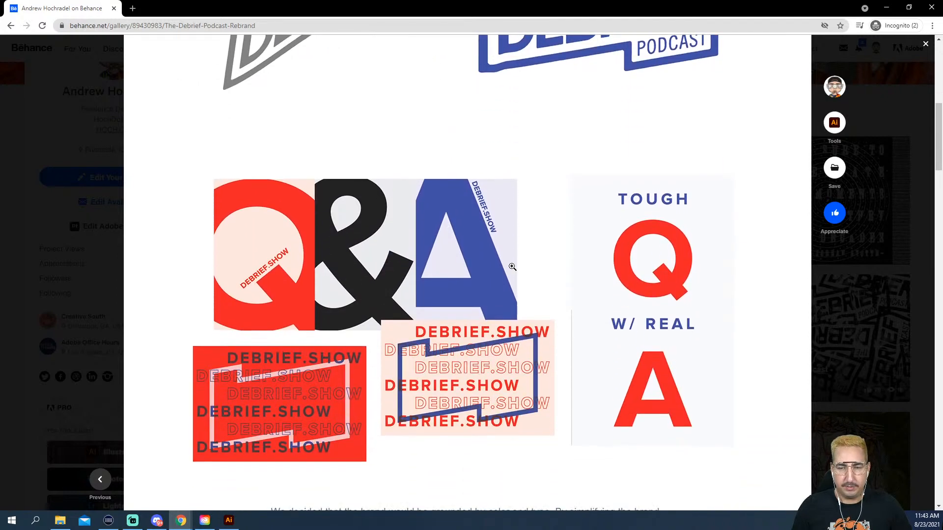
{"action": "scroll", "coordinate": [512, 267], "scroll_direction": "down", "scroll_amount": 10}
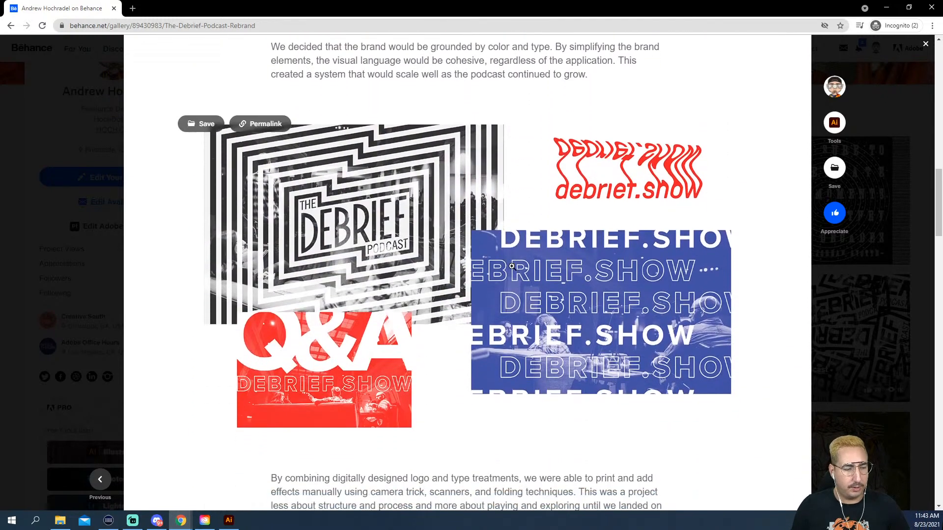
{"action": "scroll", "coordinate": [511, 266], "scroll_direction": "down", "scroll_amount": 8}
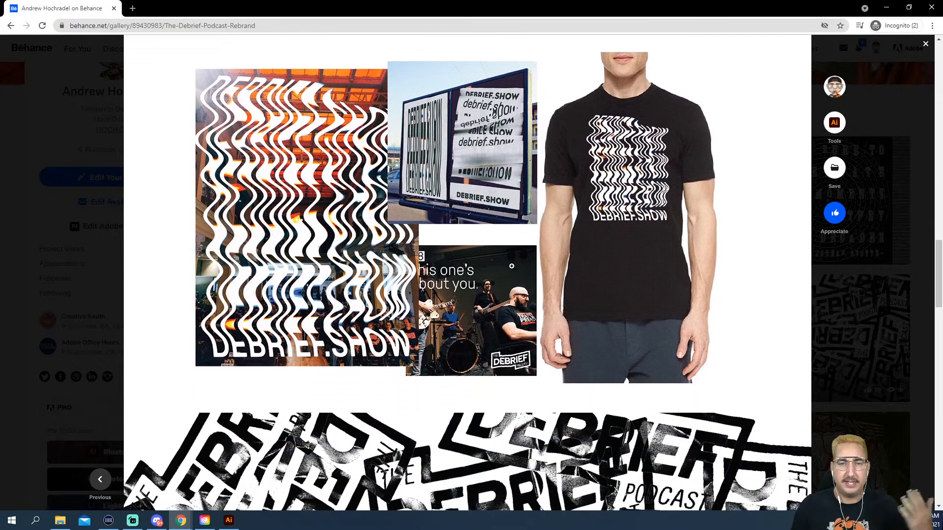
{"action": "scroll", "coordinate": [512, 267], "scroll_direction": "down", "scroll_amount": 6}
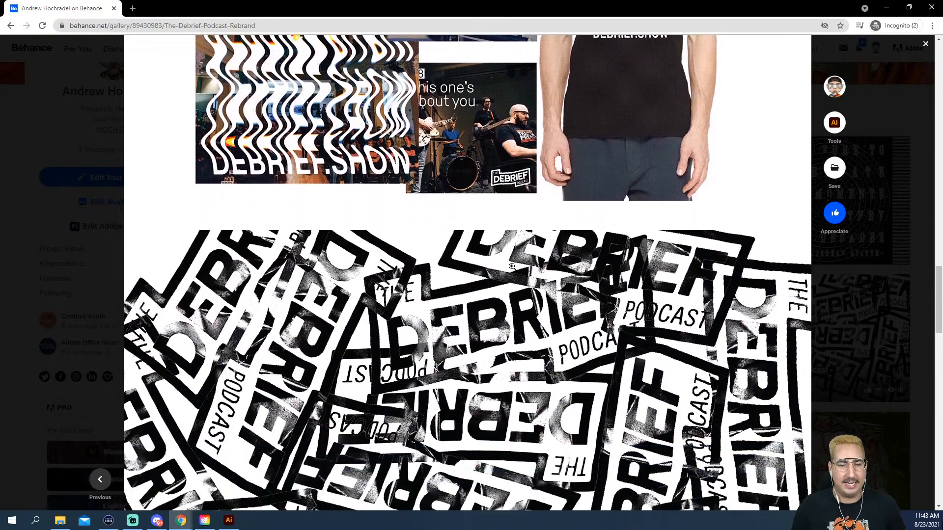
{"action": "scroll", "coordinate": [512, 267], "scroll_direction": "down", "scroll_amount": 4}
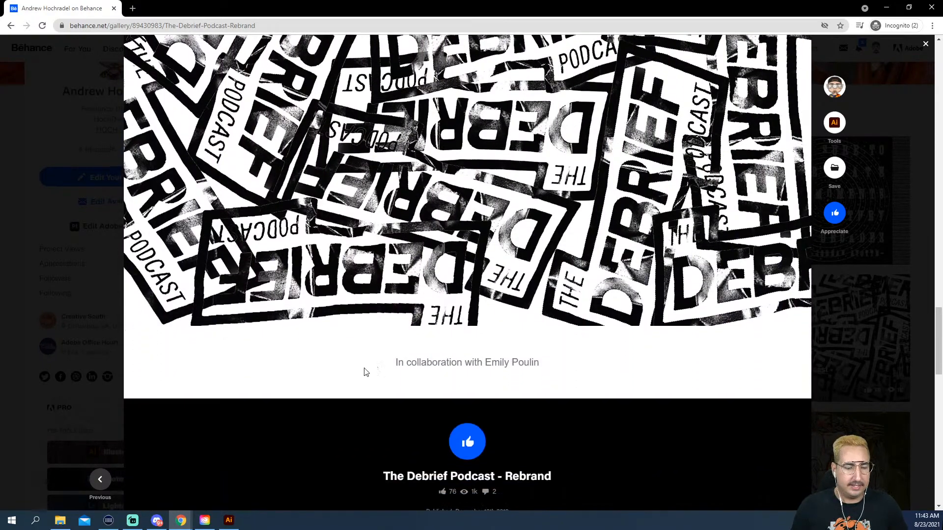
Switch back to Illustrator, shorten the Artboards panel and check where Artboards is listed among the available panels.
{"action": "left_click", "coordinate": [229, 520]}
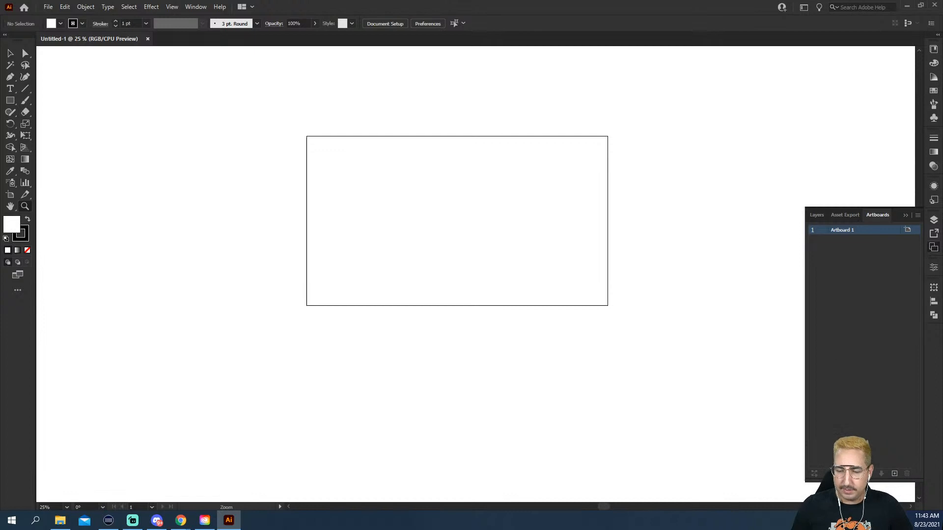
{"action": "left_click_drag", "start_coordinate": [849, 482], "coordinate": [848, 450]}
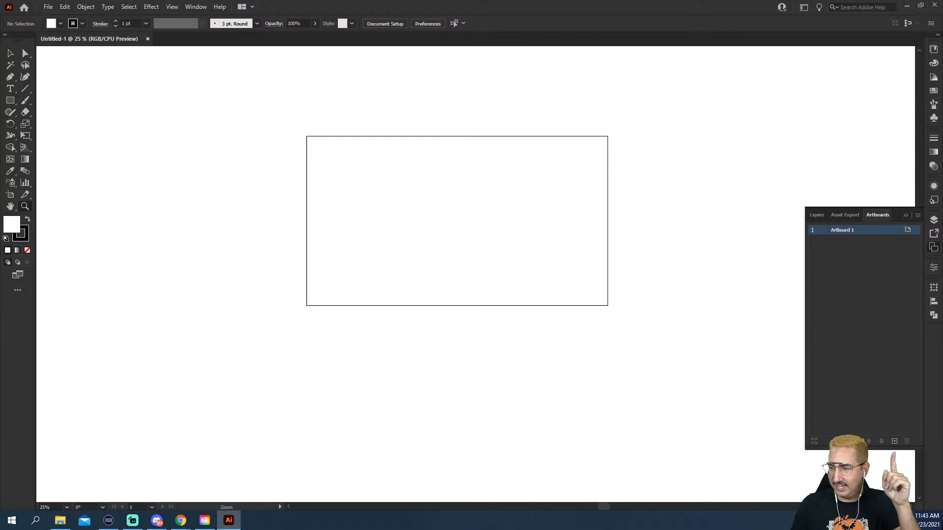
{"action": "left_click", "coordinate": [194, 7]}
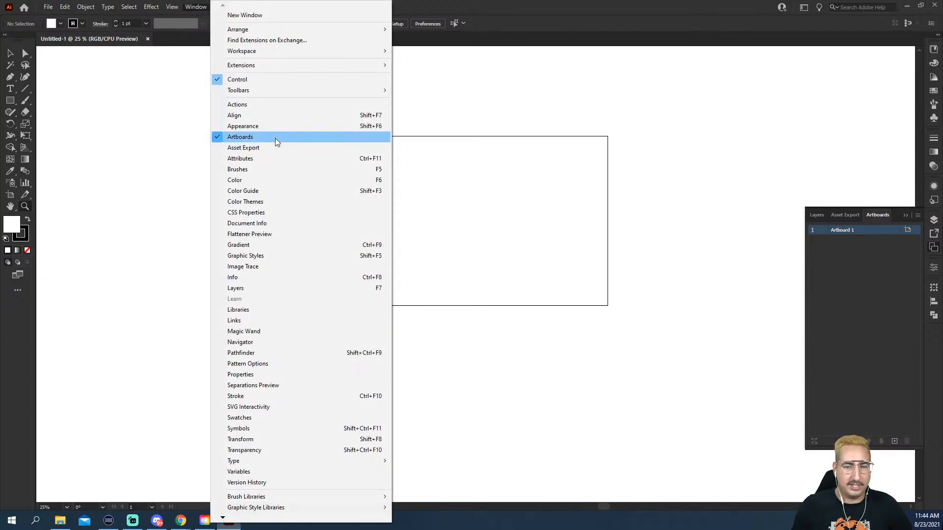
{"action": "left_click", "coordinate": [859, 339]}
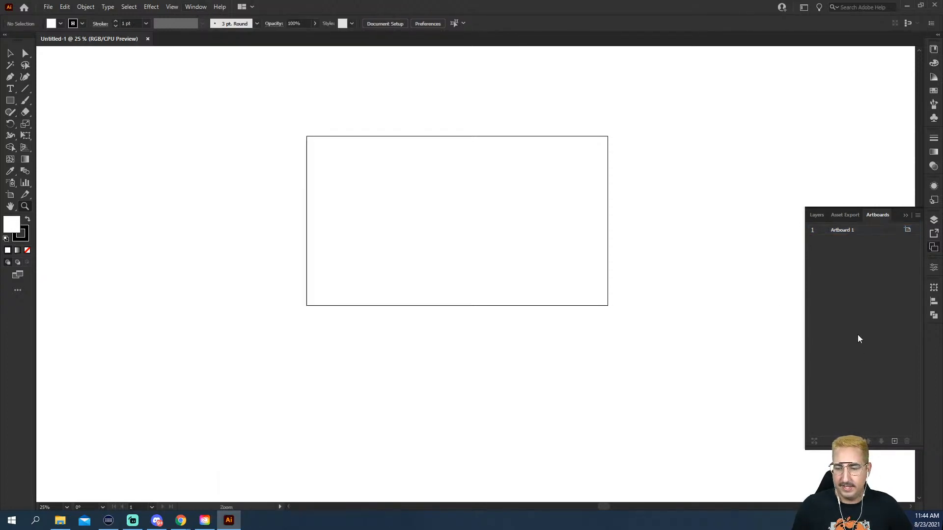
Add eight more artboards of the same size to the document.
{"action": "left_click", "coordinate": [894, 442]}
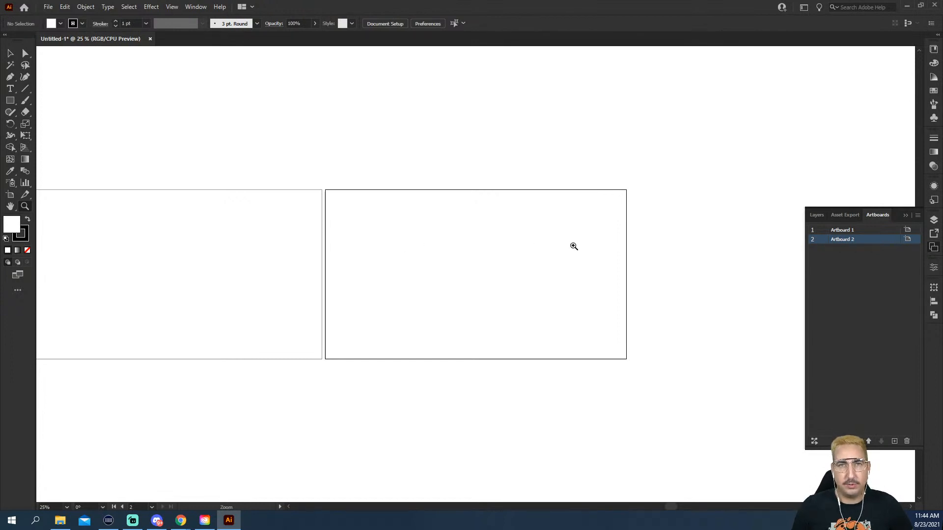
{"action": "left_click", "coordinate": [895, 442]}
{"action": "left_click", "coordinate": [895, 442]}
{"action": "left_click", "coordinate": [895, 442]}
{"action": "left_click", "coordinate": [895, 442]}
{"action": "left_click", "coordinate": [895, 441]}
{"action": "left_click", "coordinate": [895, 442]}
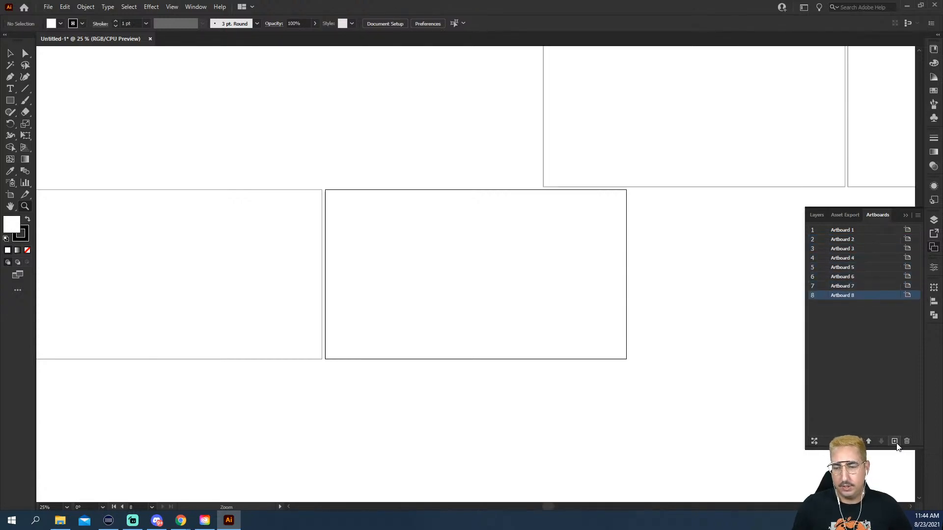
{"action": "left_click", "coordinate": [894, 441]}
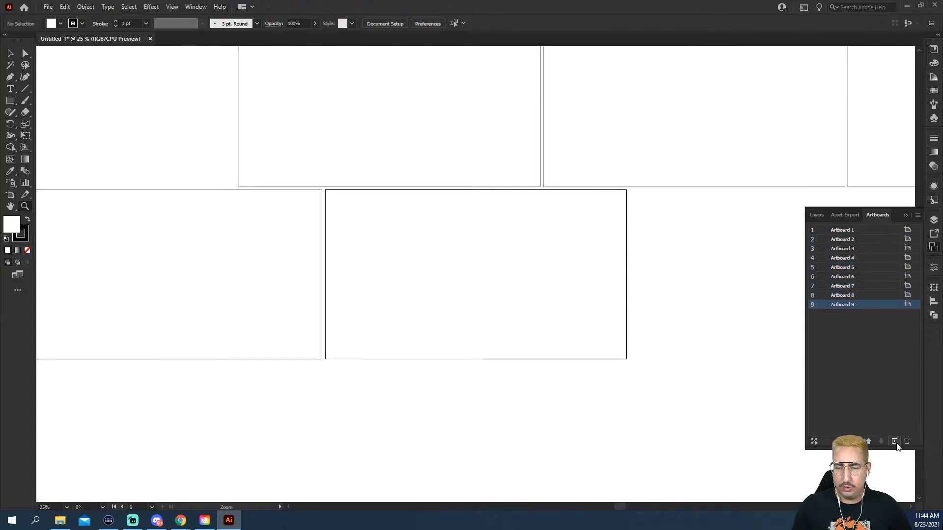
Rearrange all artboards into 1 column with 0 px spacing, moving the artwork with them.
{"action": "left_click", "coordinate": [522, 281], "text": "alt"}
{"action": "left_click", "coordinate": [522, 281], "text": "alt"}
{"action": "left_click", "coordinate": [523, 297], "text": "alt"}
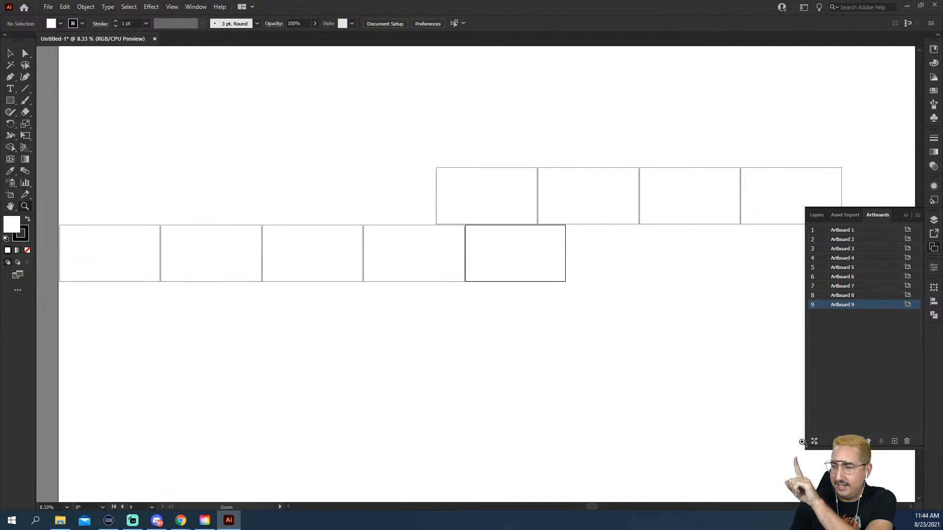
{"action": "left_click", "coordinate": [814, 441]}
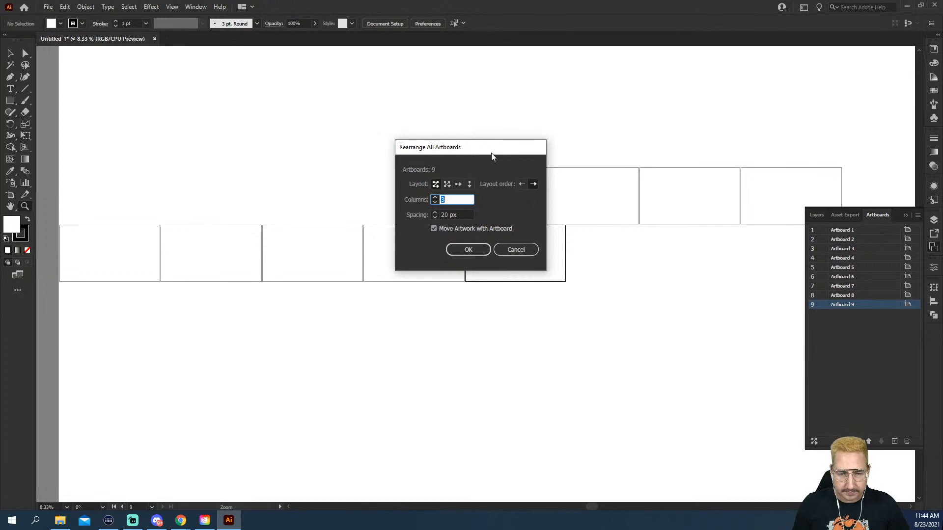
{"action": "type", "text": "1"}
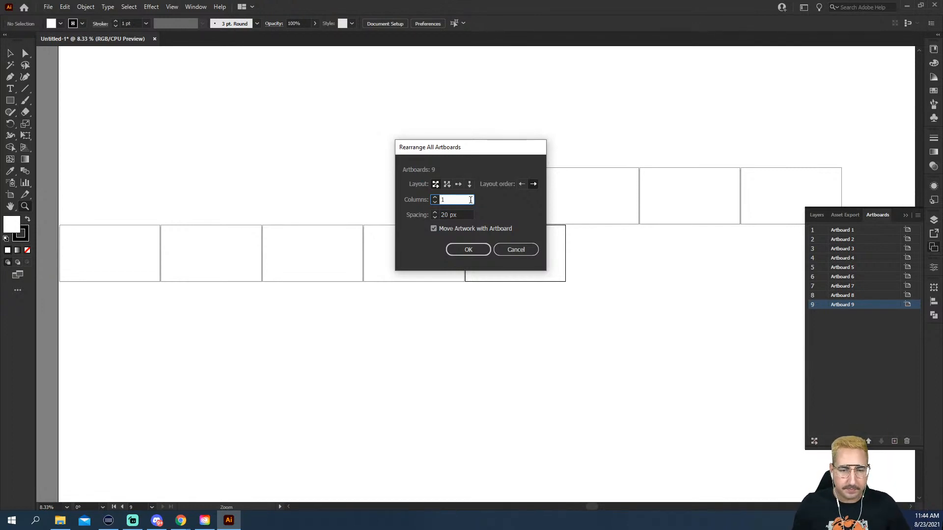
{"action": "key", "text": "Tab"}
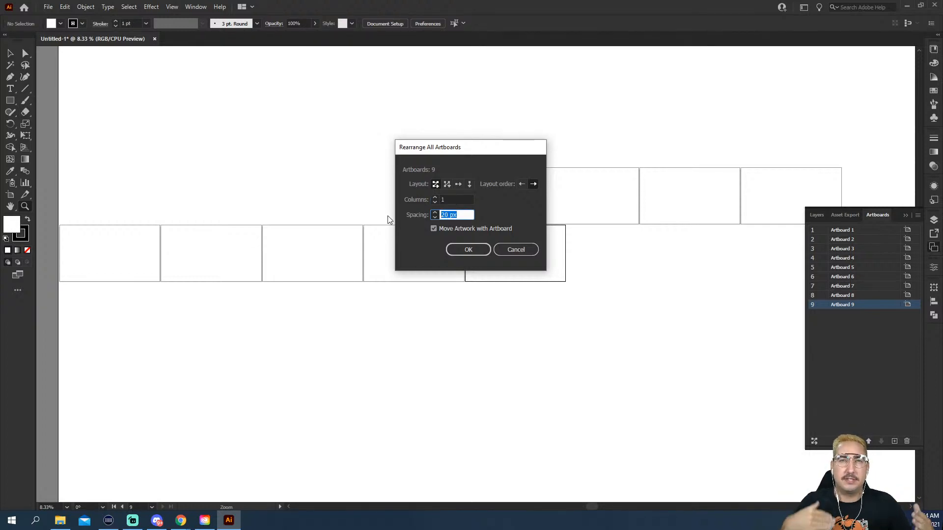
{"action": "type", "text": "0"}
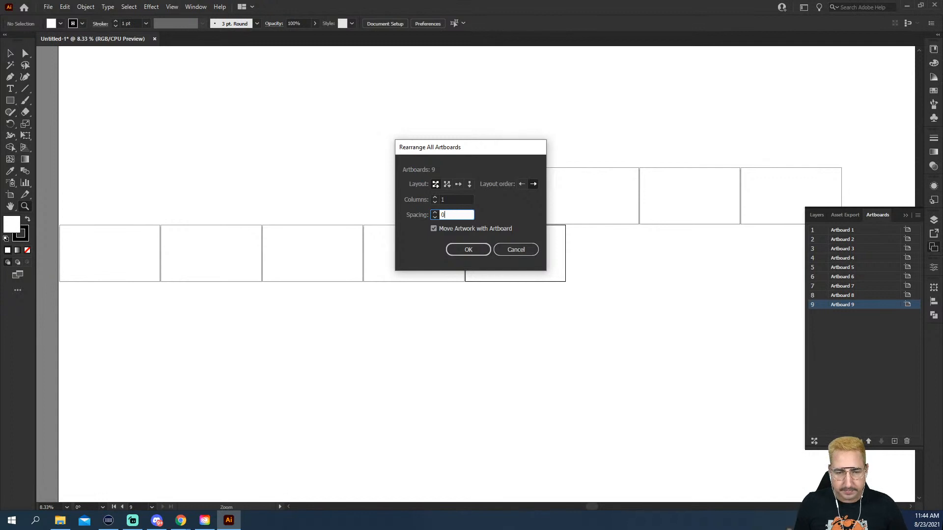
{"action": "left_click", "coordinate": [466, 250]}
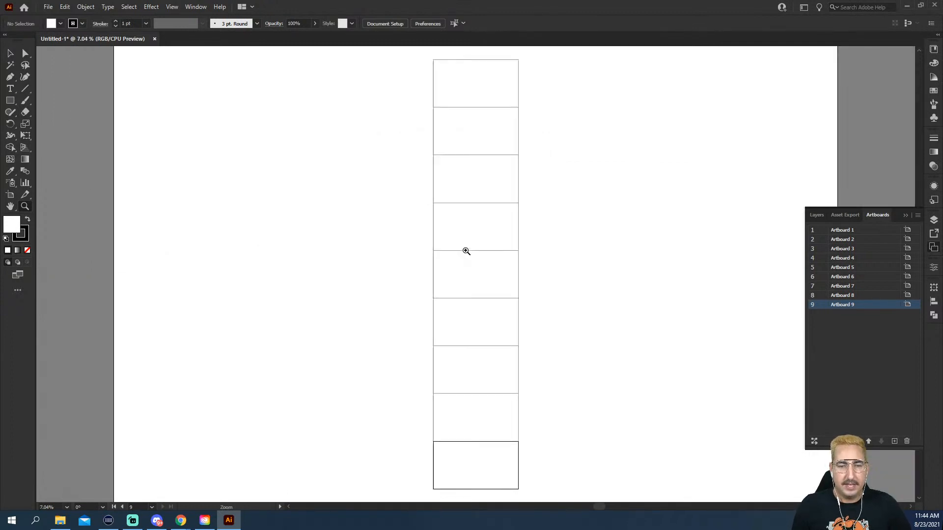
Look along the stacked artboards from the lowest one back up to the first, as on a long project page.
{"action": "scroll", "coordinate": [501, 195], "scroll_direction": "up", "scroll_amount": 6}
{"action": "scroll", "coordinate": [501, 195], "scroll_direction": "down", "scroll_amount": 10}
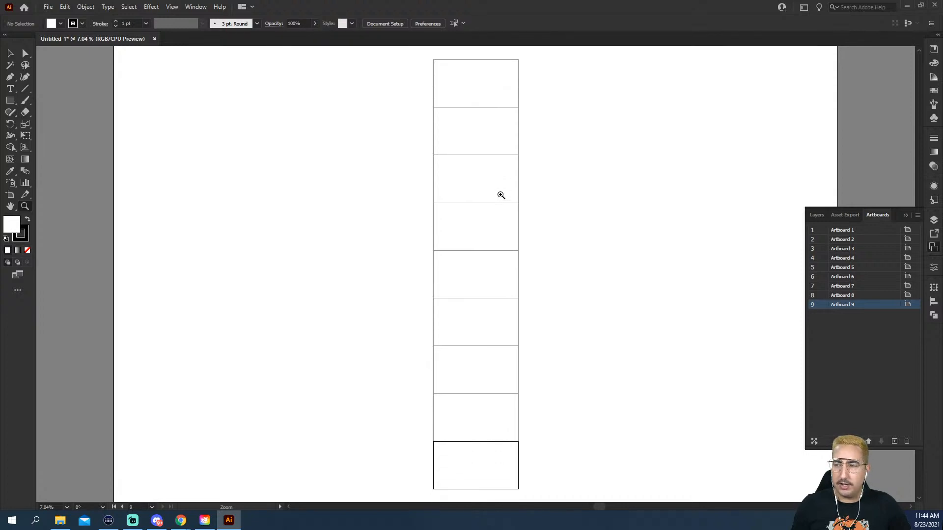
{"action": "left_click", "coordinate": [482, 200]}
{"action": "scroll", "coordinate": [483, 199], "scroll_direction": "down", "scroll_amount": 5}
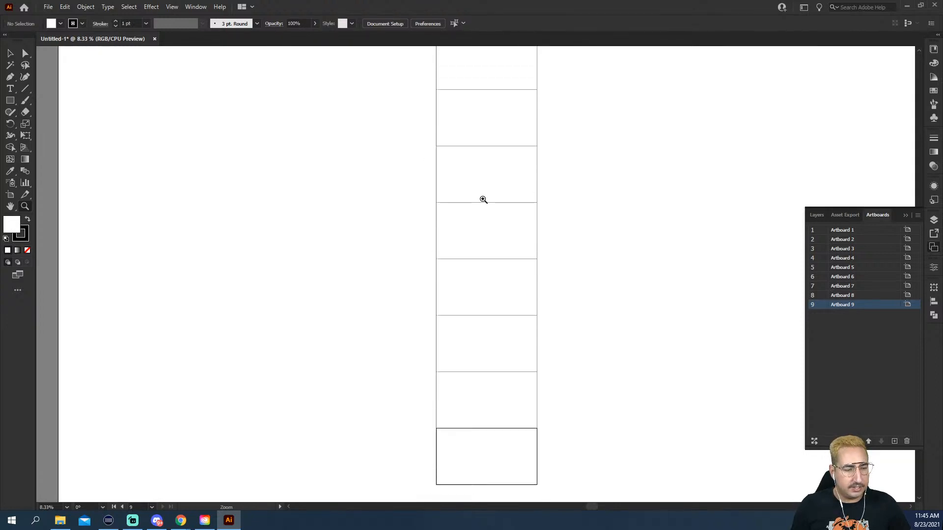
{"action": "scroll", "coordinate": [483, 200], "scroll_direction": "down", "scroll_amount": 1}
{"action": "scroll", "coordinate": [483, 199], "scroll_direction": "down", "scroll_amount": 1}
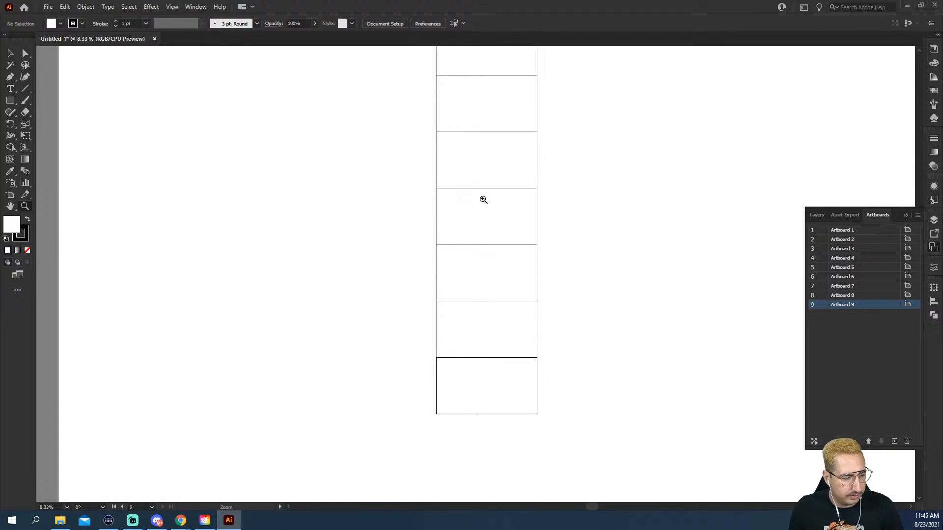
{"action": "scroll", "coordinate": [483, 199], "scroll_direction": "up", "scroll_amount": 20}
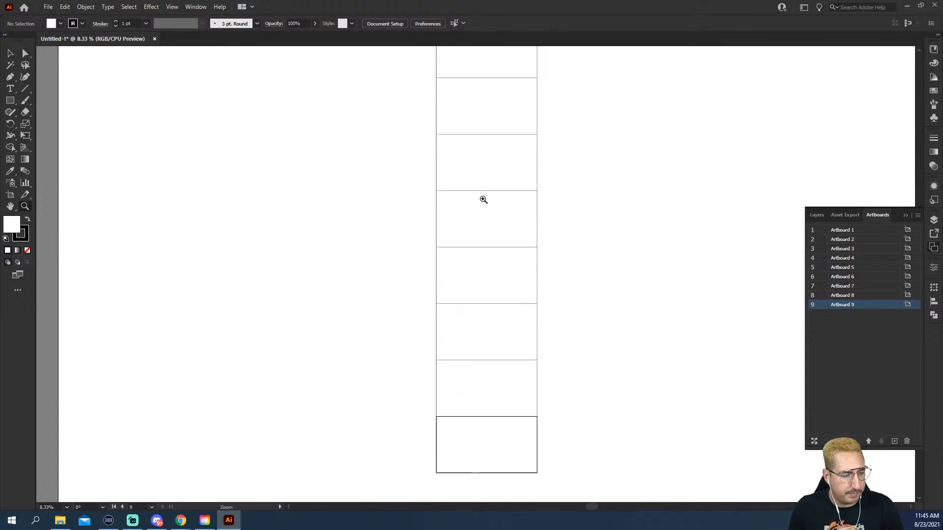
{"action": "left_click", "coordinate": [483, 200]}
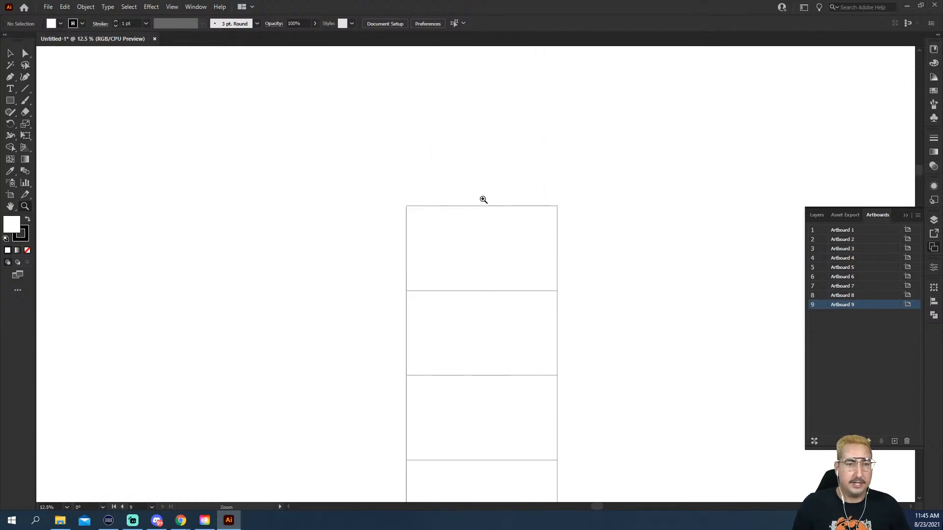
Look over the list of workspaces and the options for resetting, creating and managing them.
{"action": "left_click", "coordinate": [198, 7]}
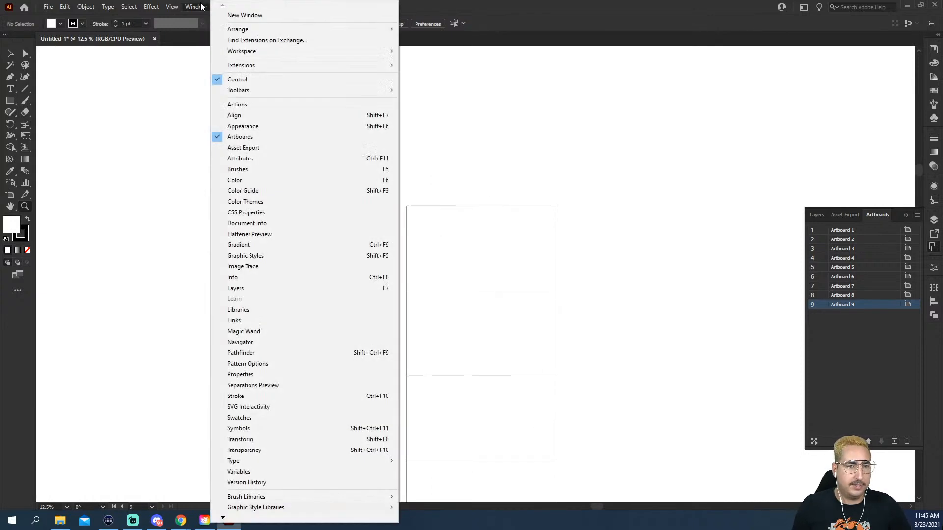
{"action": "mouse_move", "coordinate": [285, 50]}
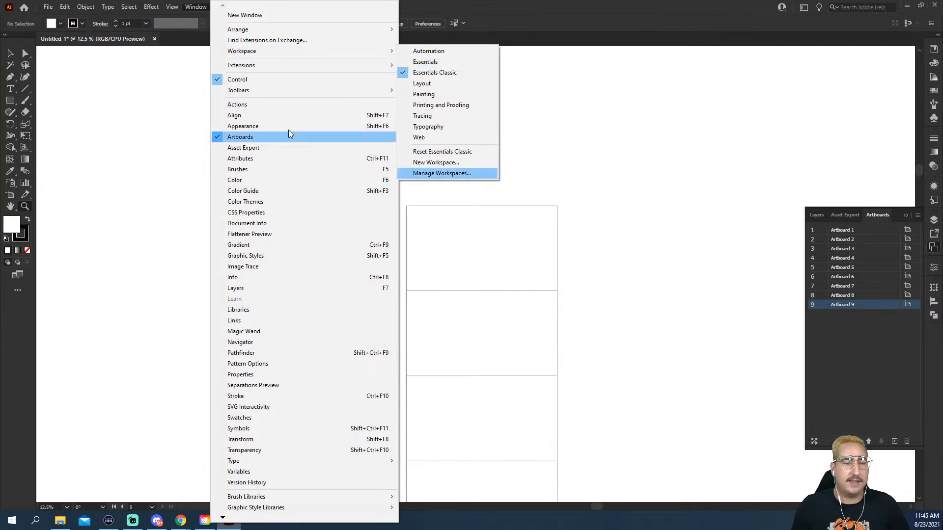
{"action": "left_click", "coordinate": [633, 165]}
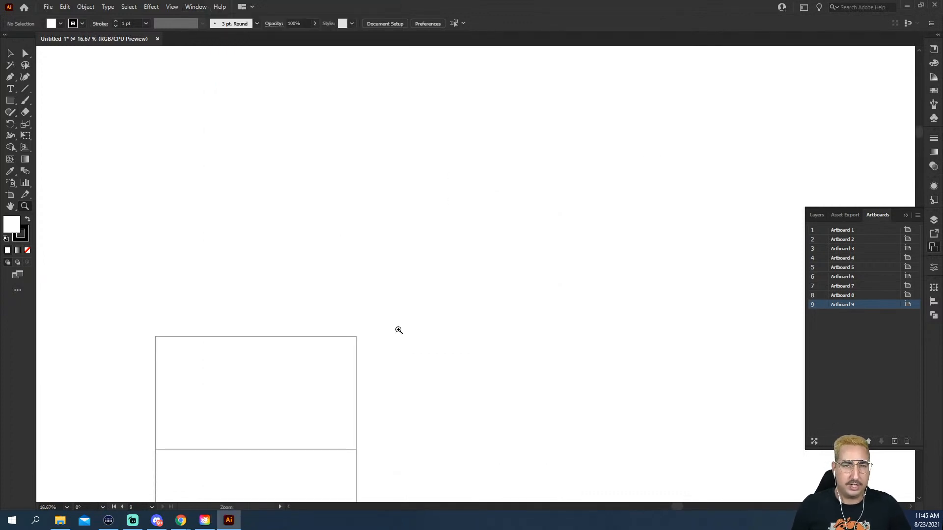
Show the rulers around the canvas.
{"action": "left_click_drag", "start_coordinate": [386, 337], "coordinate": [586, 129]}
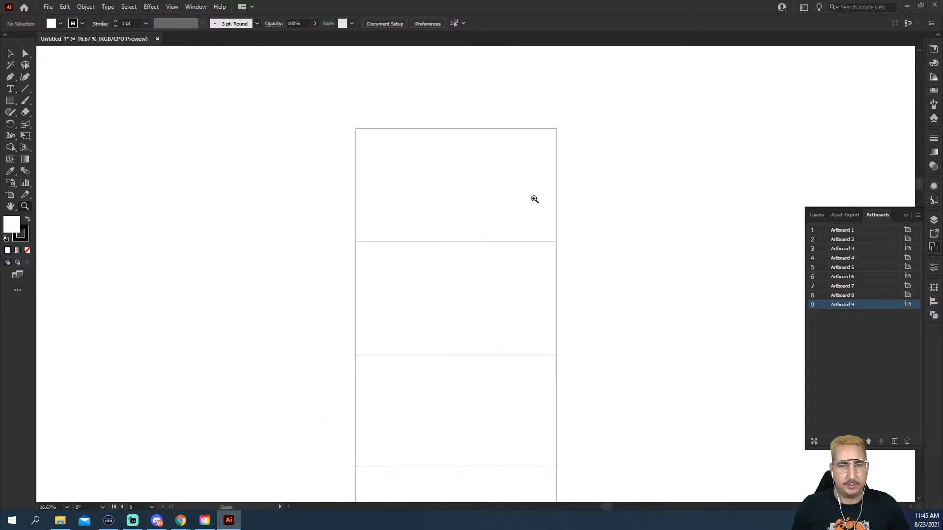
{"action": "left_click_drag", "start_coordinate": [534, 199], "coordinate": [592, 188]}
{"action": "scroll", "coordinate": [580, 158], "scroll_direction": "down", "scroll_amount": 15}
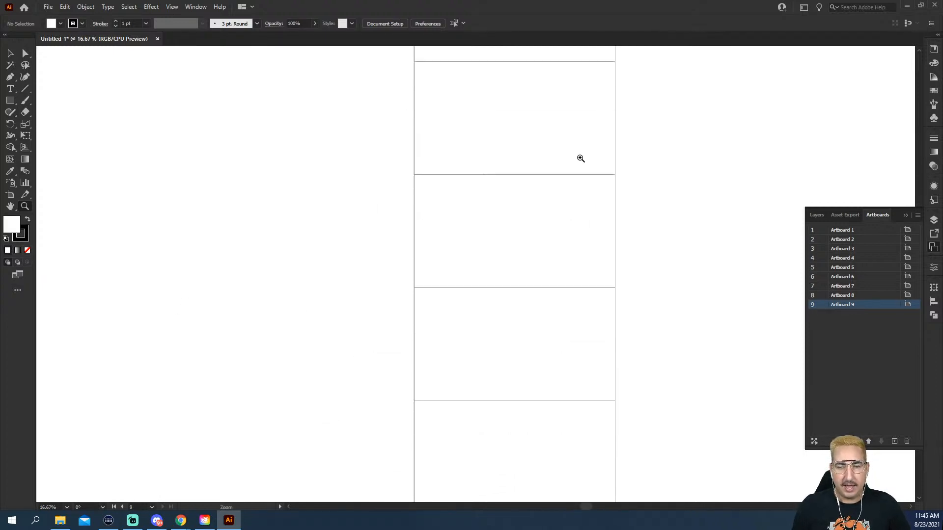
{"action": "scroll", "coordinate": [581, 158], "scroll_direction": "up", "scroll_amount": 10}
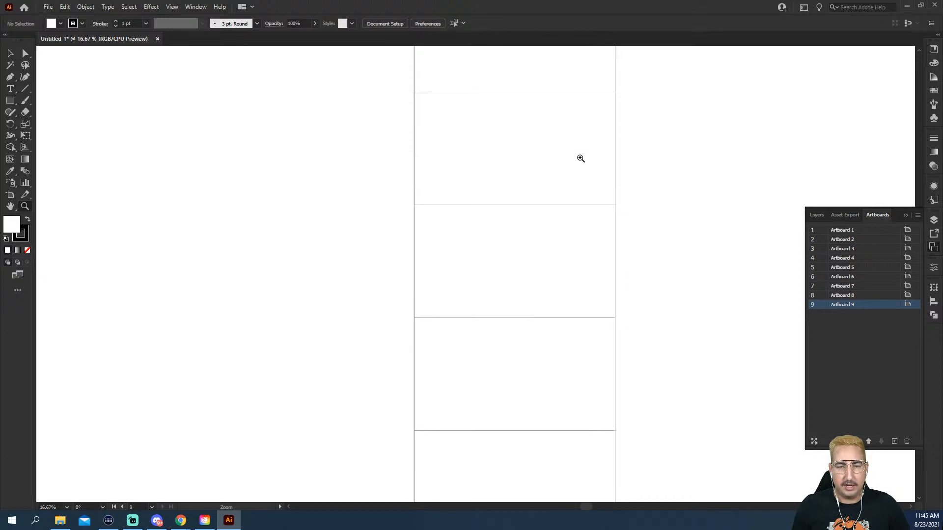
{"action": "scroll", "coordinate": [581, 158], "scroll_direction": "up", "scroll_amount": 3}
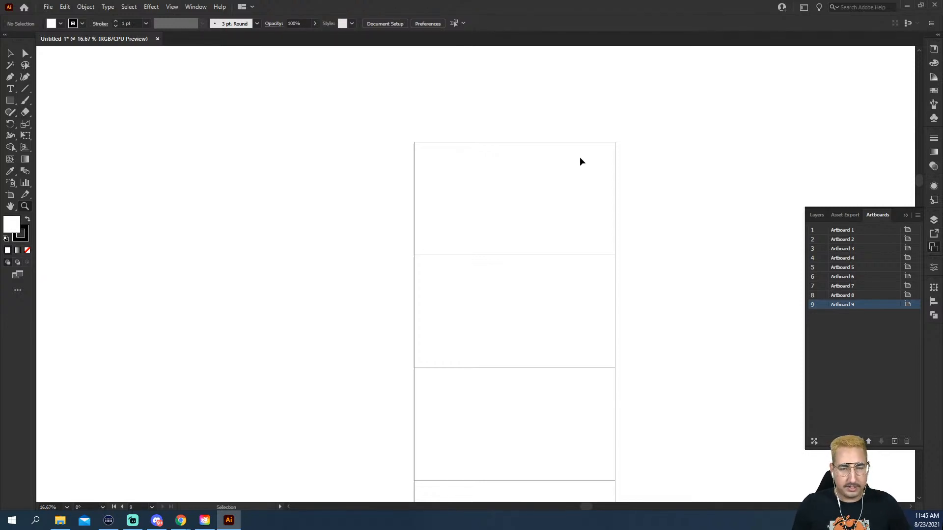
{"action": "key", "text": "ctrl+r"}
{"action": "key", "text": "z"}
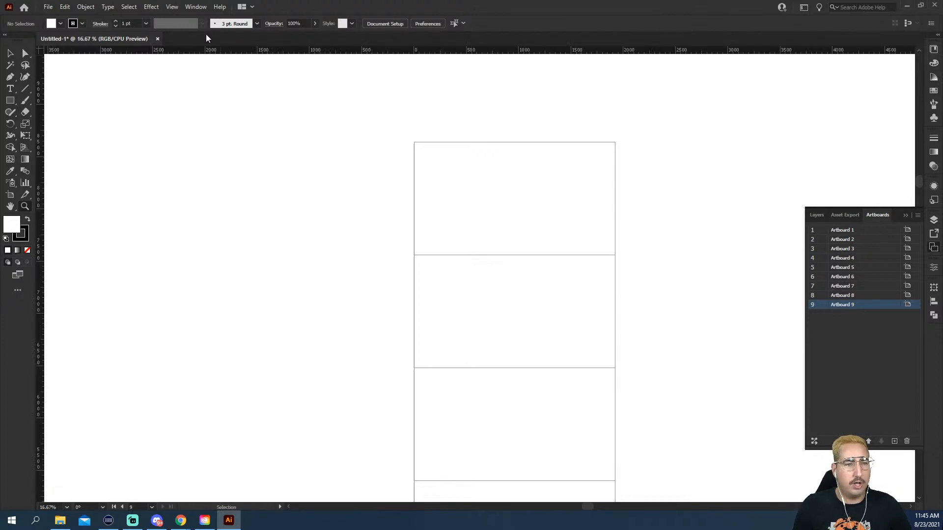
Look up where the ruler visibility and global ruler commands are listed.
{"action": "left_click", "coordinate": [200, 7]}
{"action": "mouse_move", "coordinate": [172, 6]}
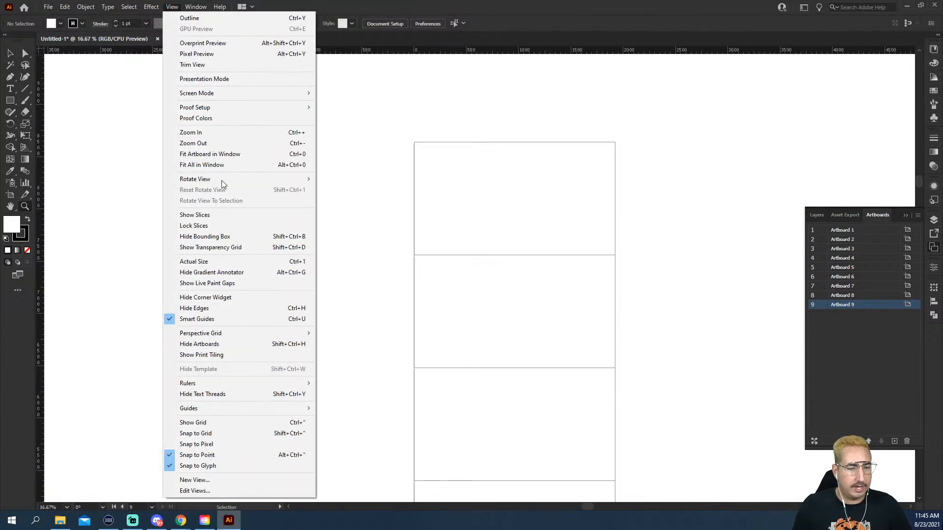
{"action": "mouse_move", "coordinate": [223, 385]}
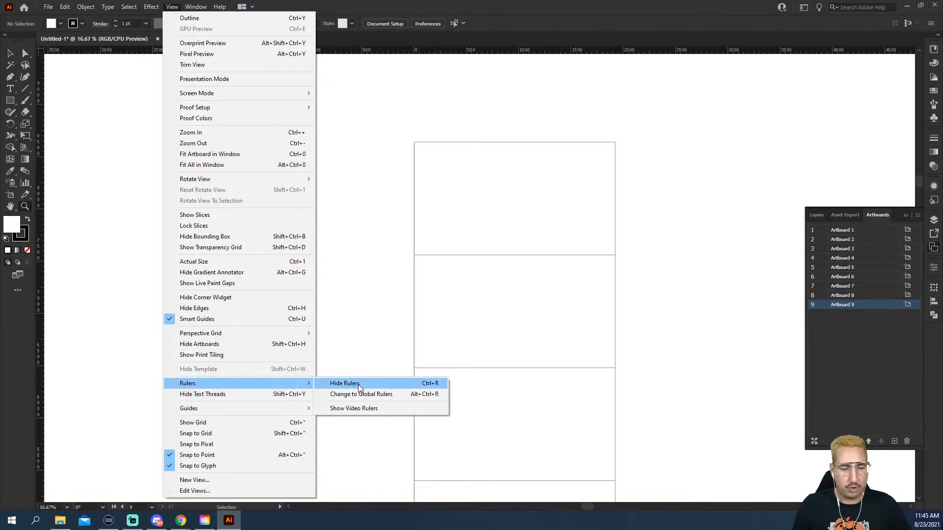
{"action": "left_click", "coordinate": [454, 202]}
Draw a rectangle about 160 x 410 px against the first artboard's left edge and swap its fill and stroke for a black fill.
{"action": "left_click_drag", "start_coordinate": [560, 344], "coordinate": [455, 237]}
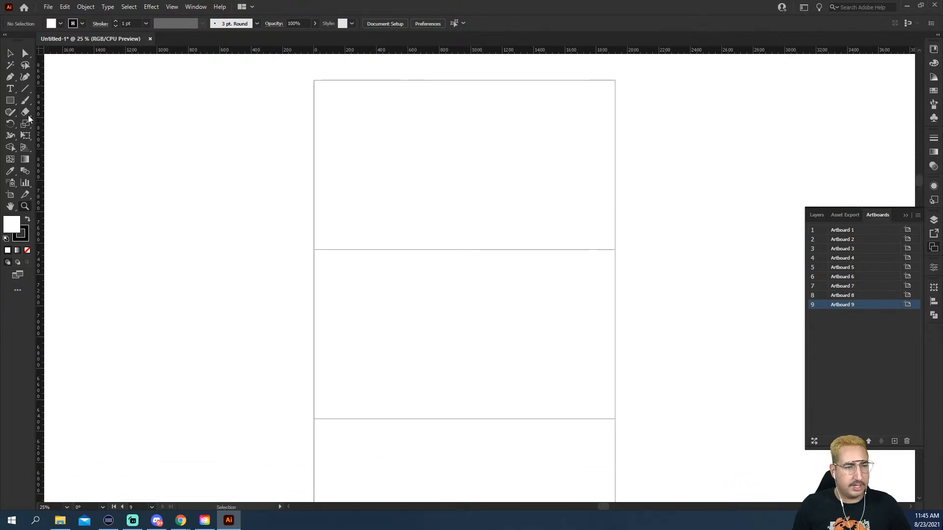
{"action": "left_click", "coordinate": [10, 102]}
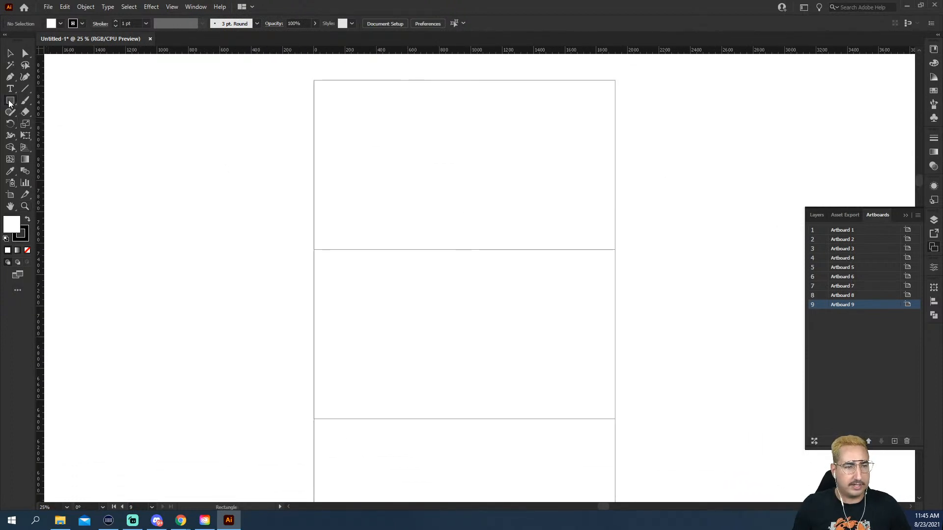
{"action": "left_click_drag", "start_coordinate": [314, 98], "coordinate": [339, 163]}
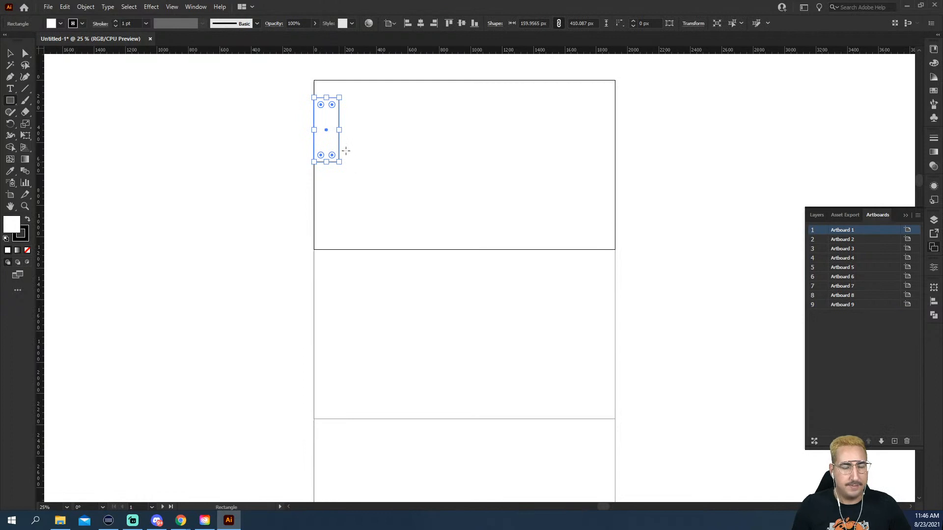
{"action": "key", "text": "shift+x"}
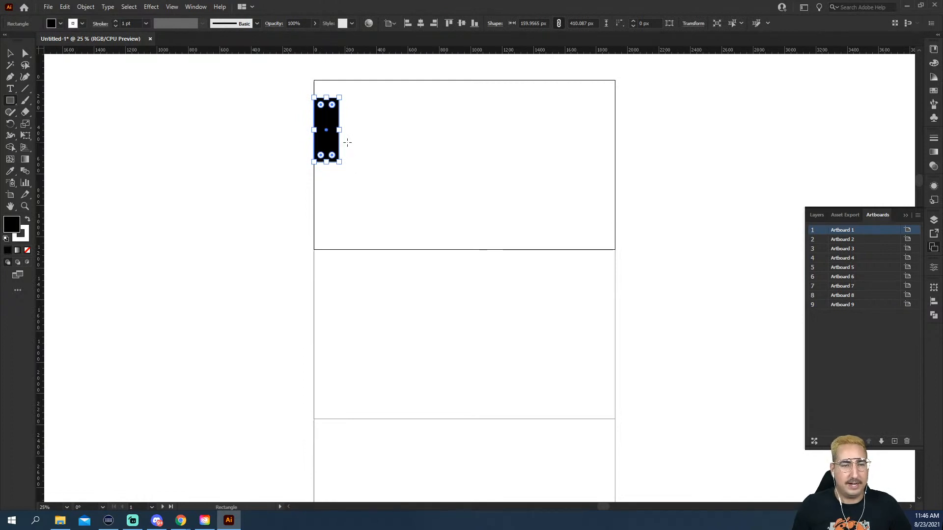
{"action": "key", "text": "v"}
{"action": "left_click", "coordinate": [294, 130]}
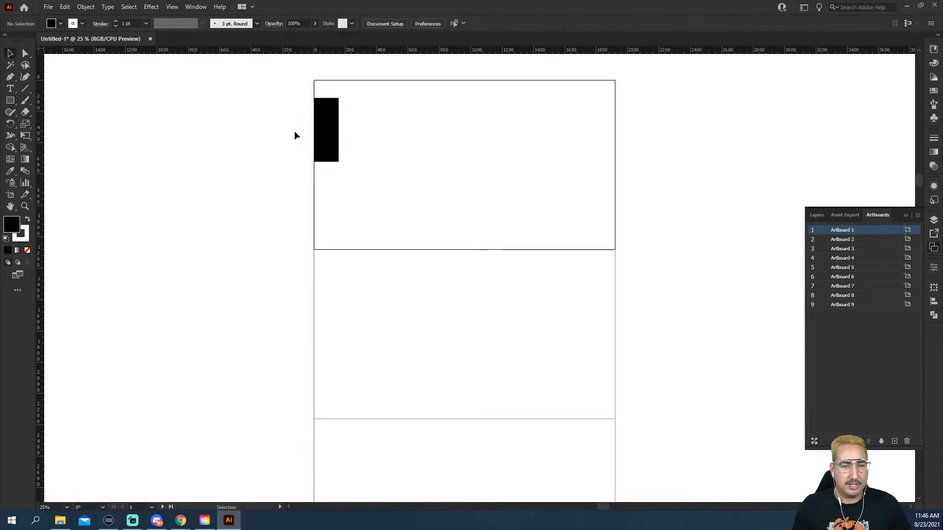
Duplicate the black rectangle and place the copy against the first artboard's right edge.
{"action": "left_click", "coordinate": [332, 121]}
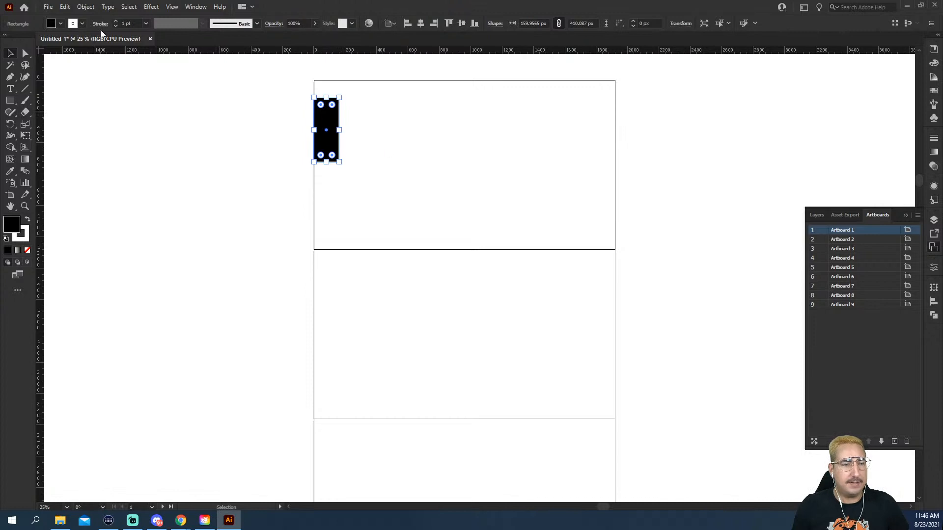
{"action": "left_click", "coordinate": [64, 7]}
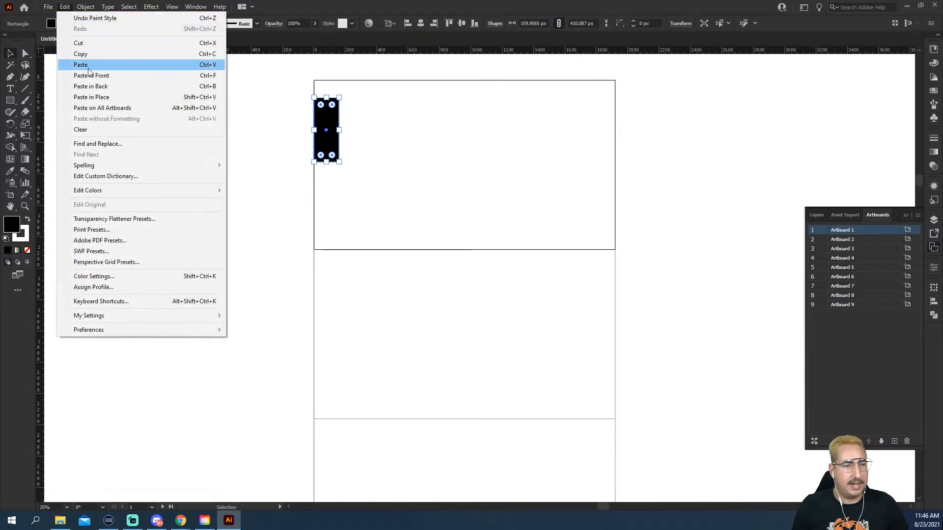
{"action": "left_click", "coordinate": [95, 64]}
{"action": "left_click_drag", "start_coordinate": [488, 268], "coordinate": [607, 130]}
{"action": "left_click", "coordinate": [517, 148]}
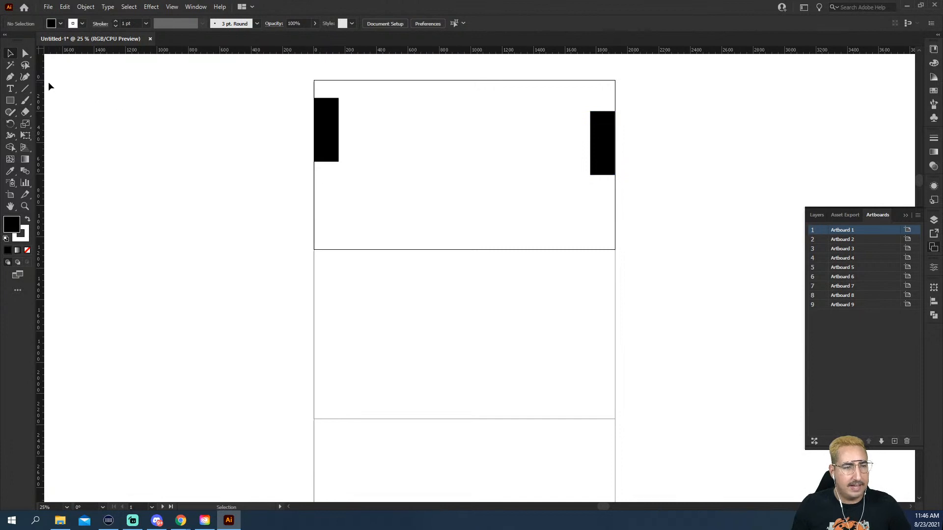
Add vertical ruler guides along the inner edges of both black rectangles.
{"action": "left_click_drag", "start_coordinate": [42, 90], "coordinate": [339, 113]}
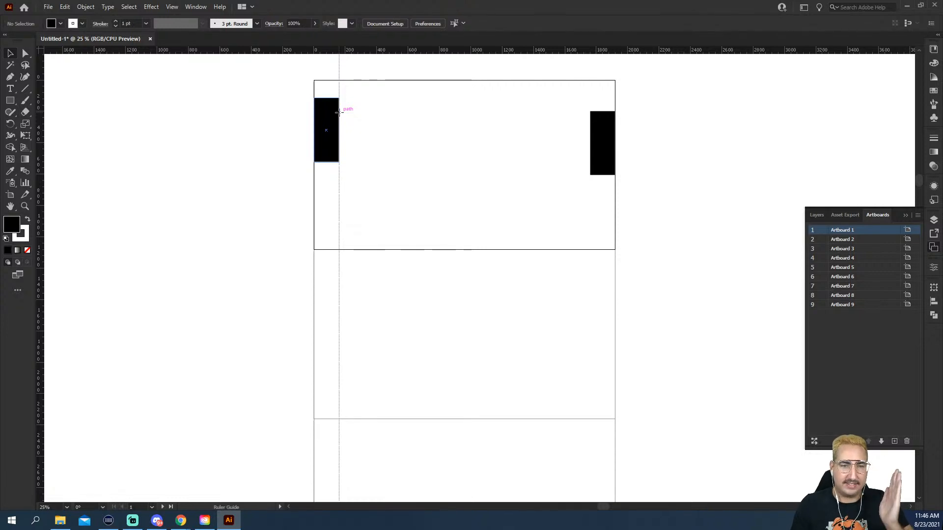
{"action": "left_click_drag", "start_coordinate": [339, 113], "coordinate": [339, 113]}
{"action": "left_click", "coordinate": [178, 7]}
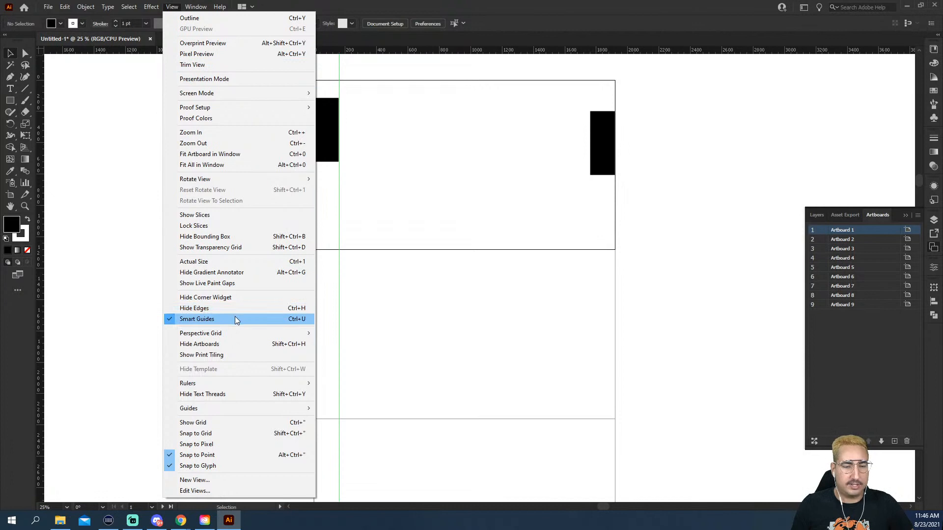
{"action": "left_click", "coordinate": [39, 104]}
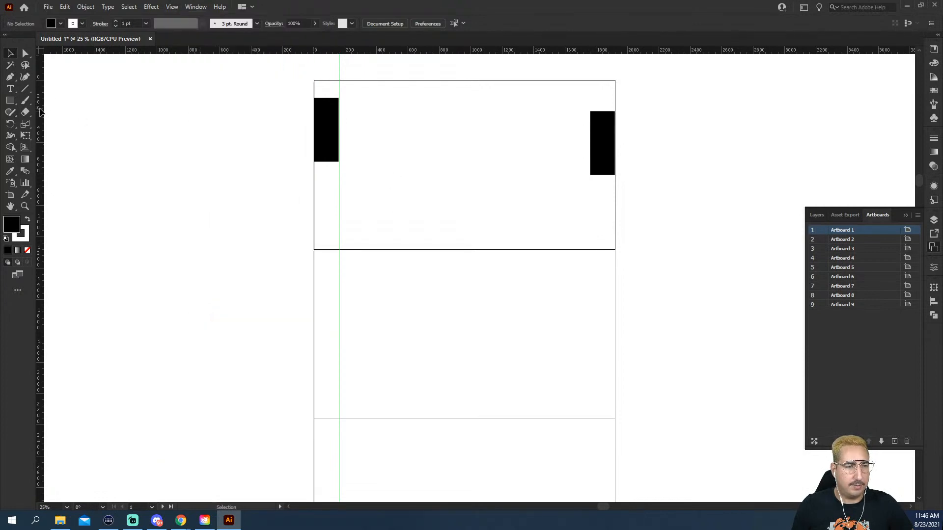
{"action": "left_click_drag", "start_coordinate": [40, 112], "coordinate": [590, 123]}
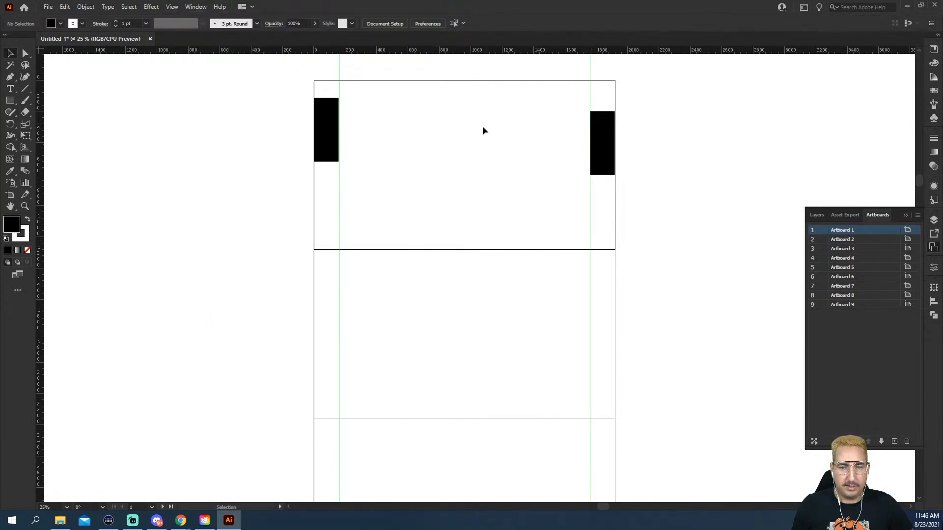
Check that the guides run down through the stacked artboards, and delete both black rectangles from the first artboard.
{"action": "scroll", "coordinate": [340, 194], "scroll_direction": "down", "scroll_amount": 3}
{"action": "scroll", "coordinate": [340, 193], "scroll_direction": "down", "scroll_amount": 5}
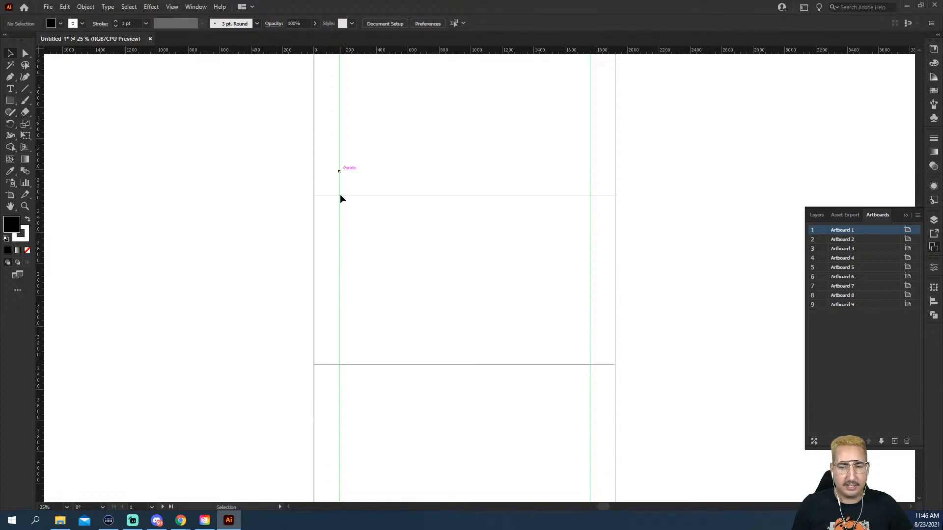
{"action": "scroll", "coordinate": [340, 195], "scroll_direction": "down", "scroll_amount": 6}
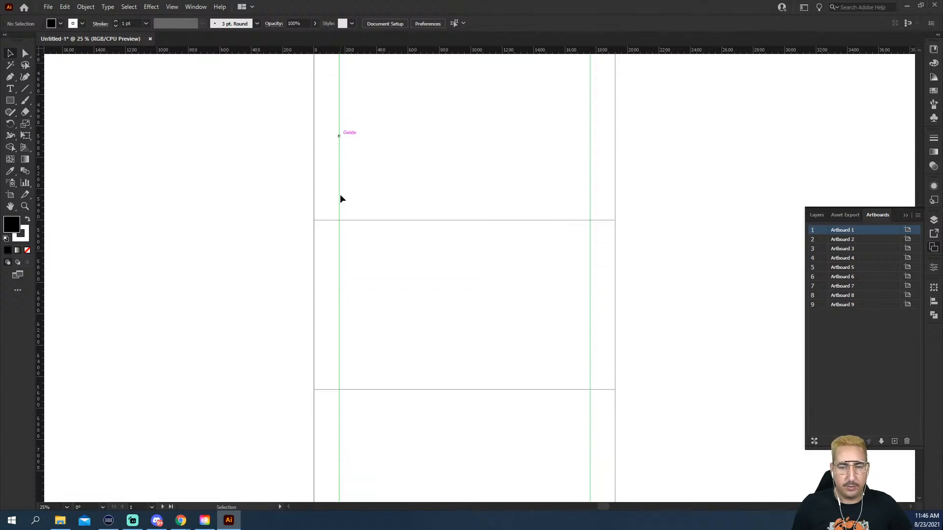
{"action": "scroll", "coordinate": [341, 196], "scroll_direction": "down", "scroll_amount": 8}
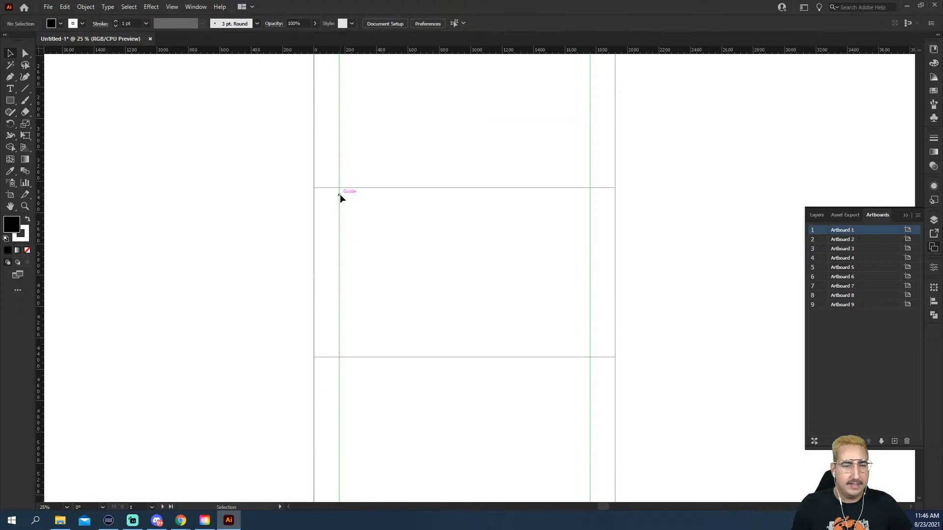
{"action": "scroll", "coordinate": [340, 194], "scroll_direction": "up", "scroll_amount": 4}
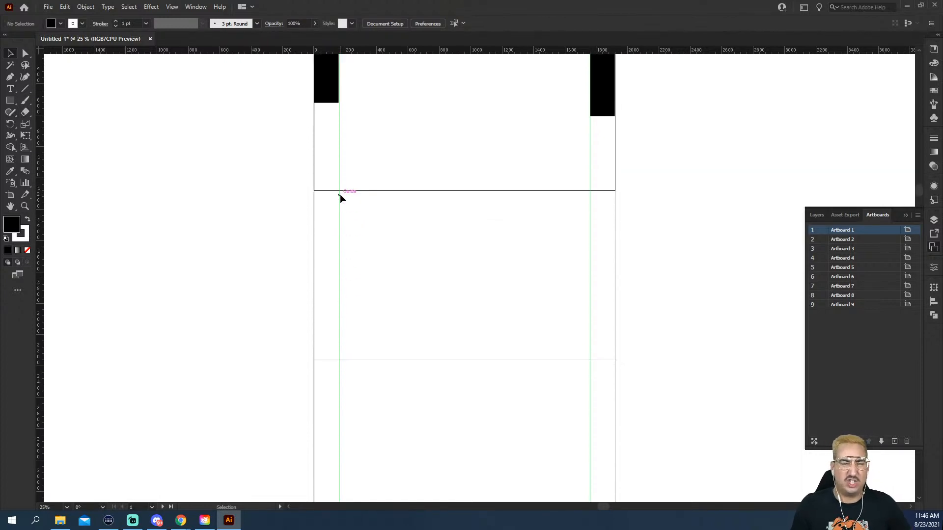
{"action": "left_click_drag", "start_coordinate": [273, 111], "coordinate": [628, 214]}
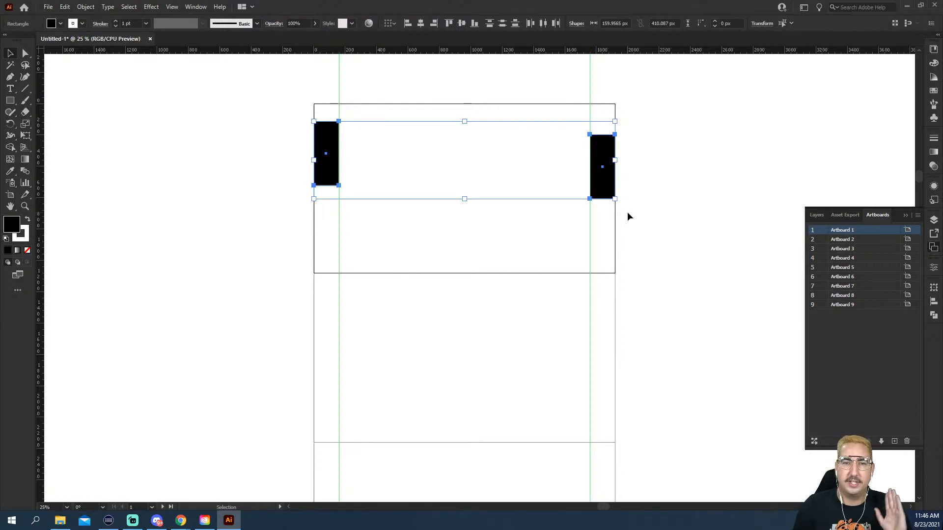
{"action": "key", "text": "Delete"}
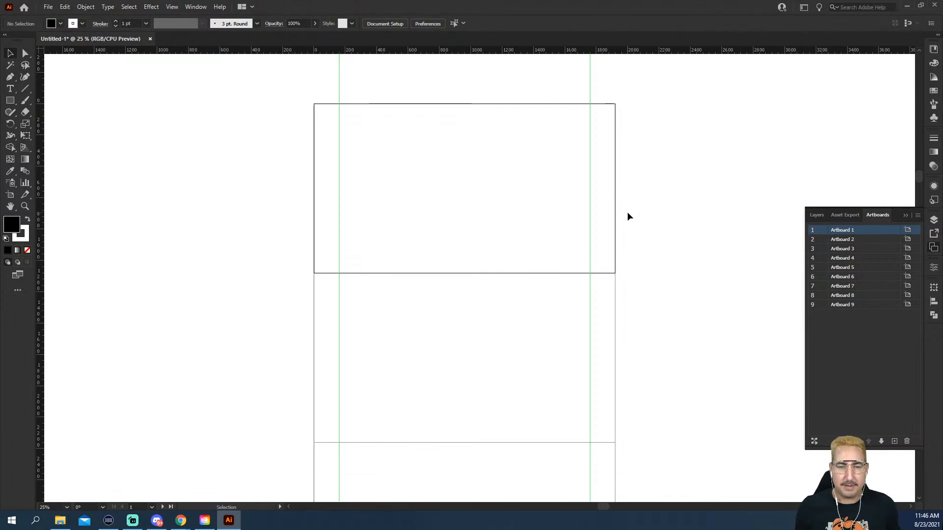
Draw a circle about 857 px wide from the first artboard's center and a rectangle about 754 x 958 px on the canvas to its left.
{"action": "key", "text": "l"}
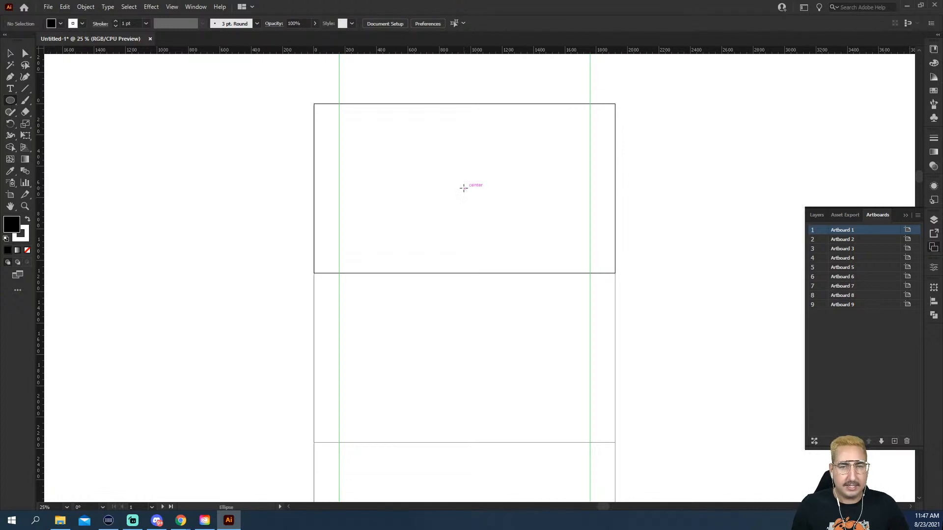
{"action": "left_click_drag", "start_coordinate": [464, 188], "coordinate": [533, 255]}
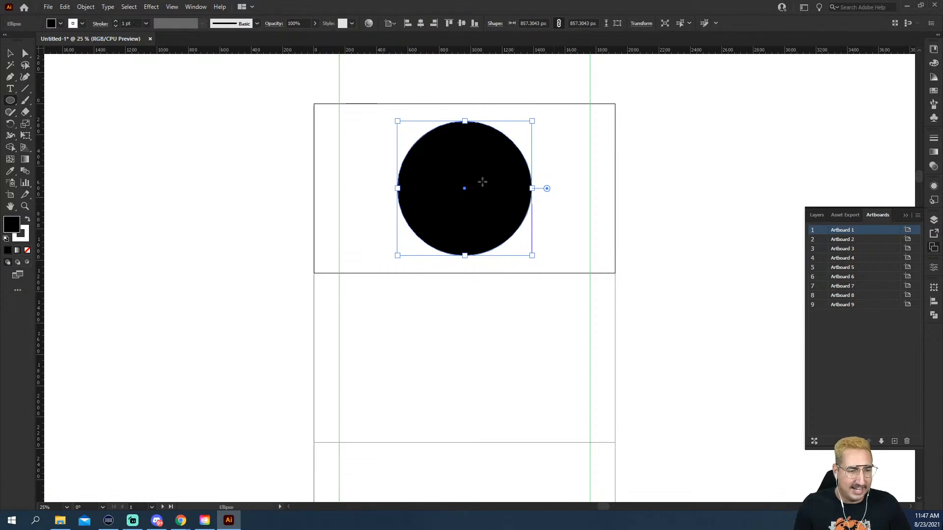
{"action": "key", "text": "m"}
{"action": "left_click_drag", "start_coordinate": [168, 115], "coordinate": [287, 265]}
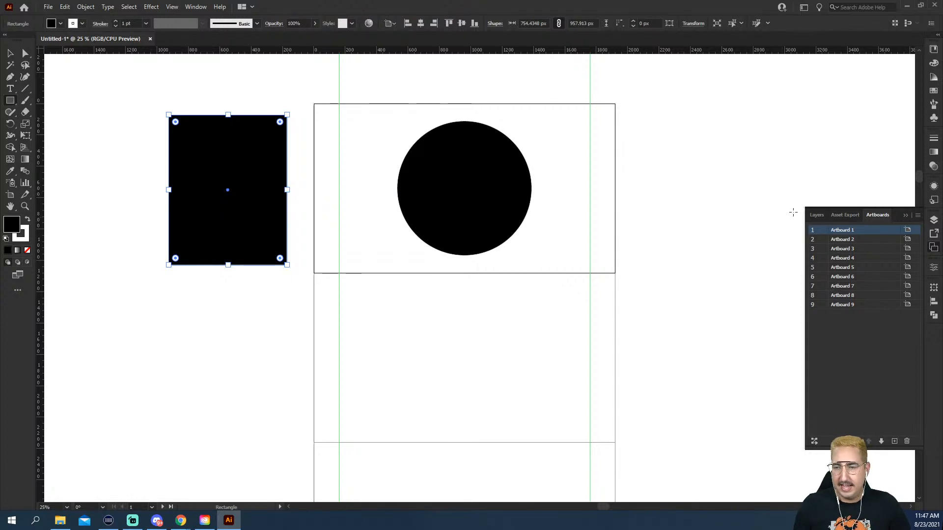
Give the rectangle outside the artboard a red fill and a 20 pt green stroke.
{"action": "left_click", "coordinate": [933, 104]}
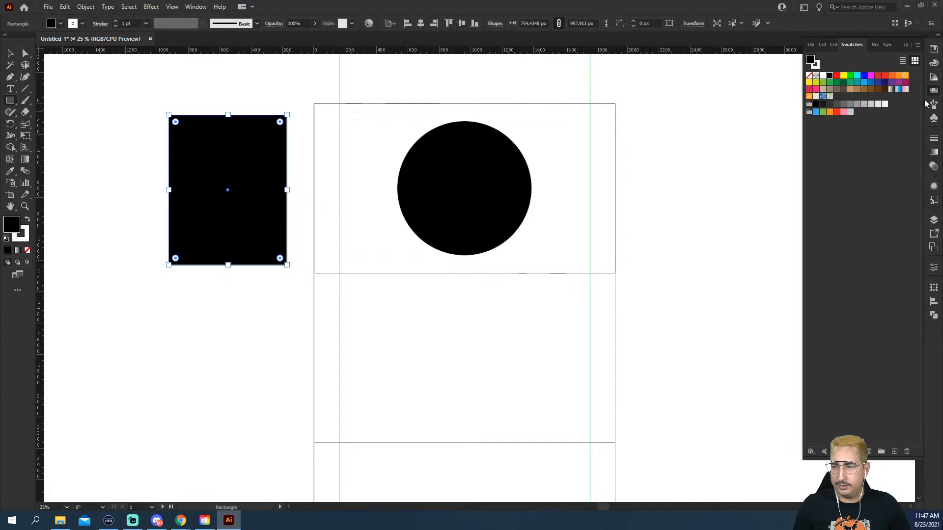
{"action": "left_click_drag", "start_coordinate": [870, 456], "coordinate": [881, 170]}
{"action": "left_click", "coordinate": [837, 75]}
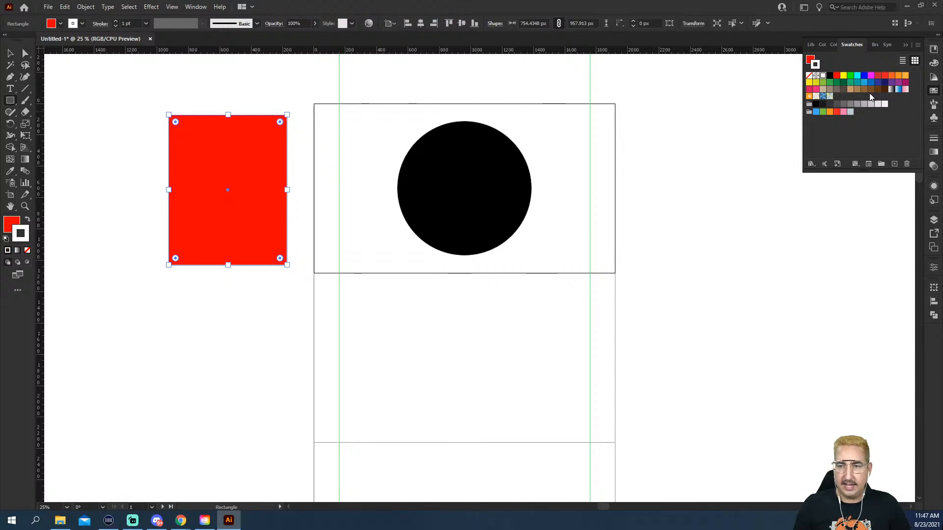
{"action": "key", "text": "x"}
{"action": "left_click", "coordinate": [850, 75]}
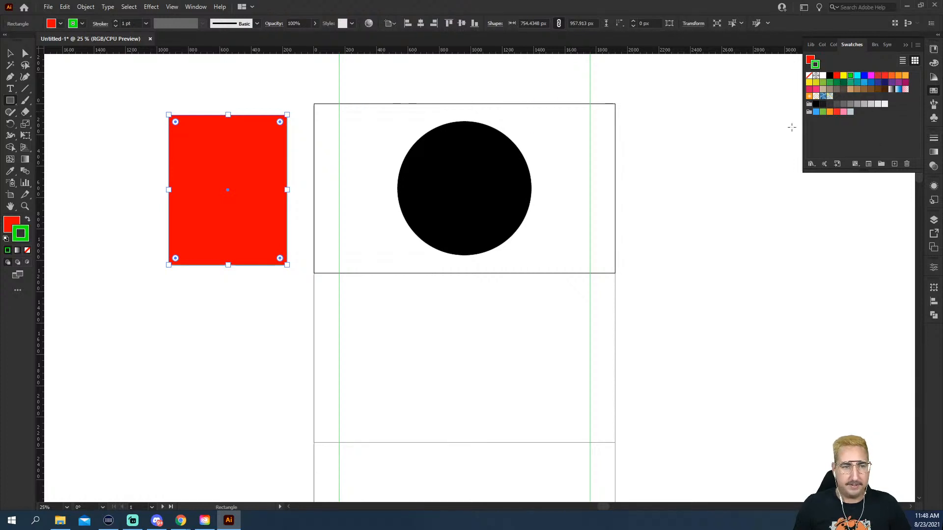
{"action": "left_click", "coordinate": [130, 24]}
{"action": "type", "text": "20"}
{"action": "key", "text": "Return"}
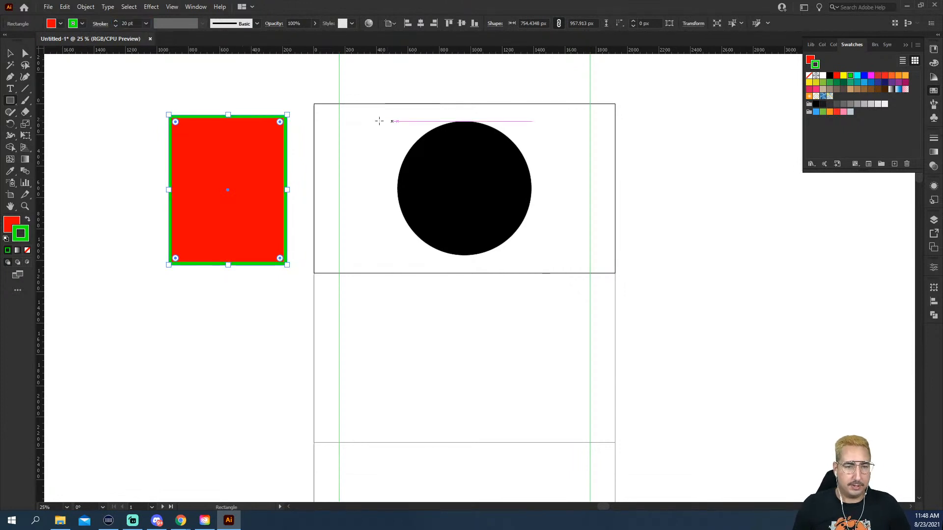
{"action": "key", "text": "v"}
{"action": "left_click", "coordinate": [67, 95]}
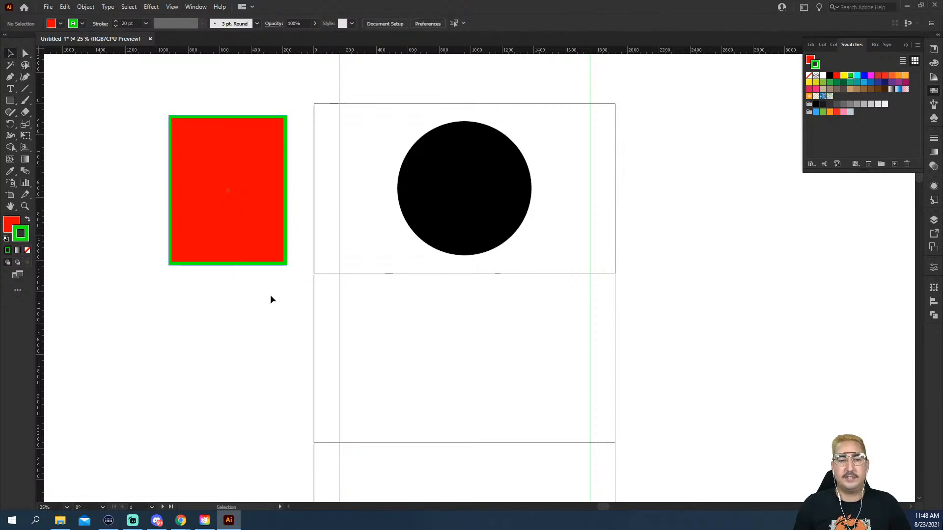
Copy the rectangle's fill and stroke onto the circle with the Eyedropper, and reset the circle to the black fill and white stroke.
{"action": "left_click", "coordinate": [494, 200]}
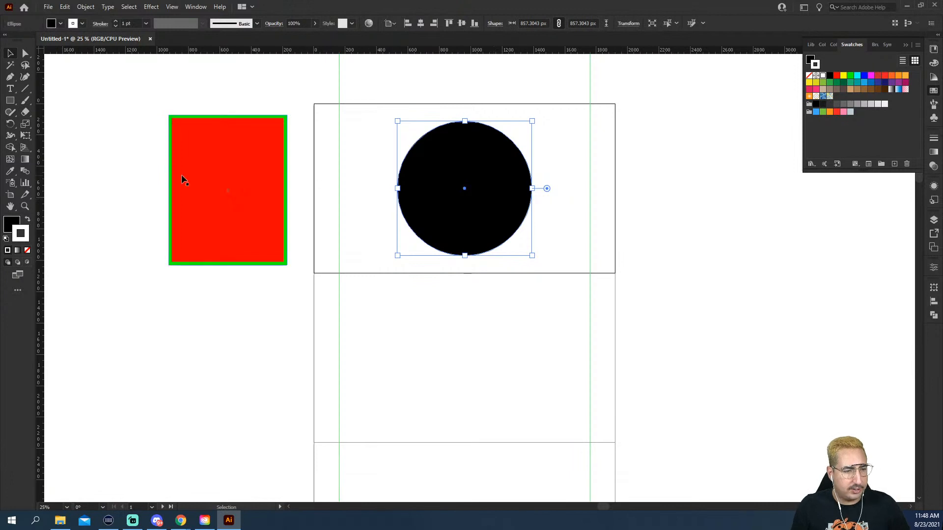
{"action": "left_click", "coordinate": [10, 171]}
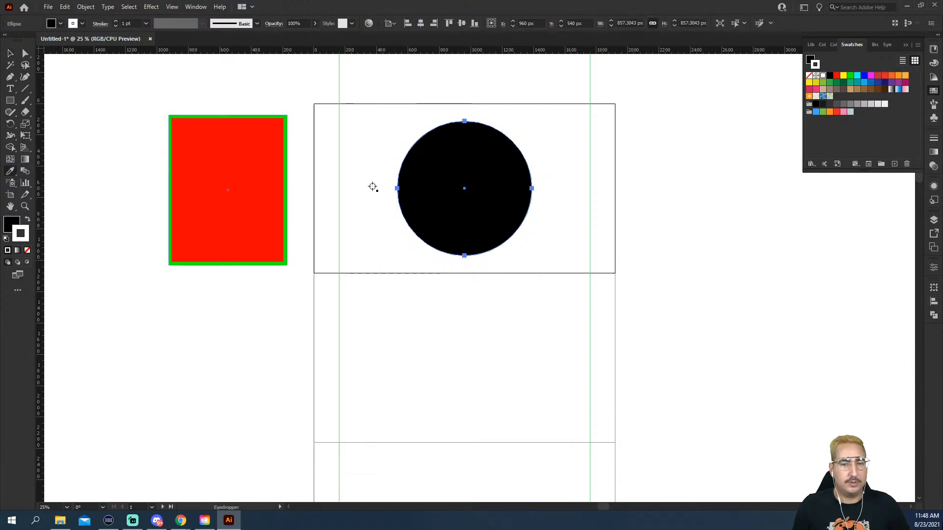
{"action": "left_click", "coordinate": [262, 178]}
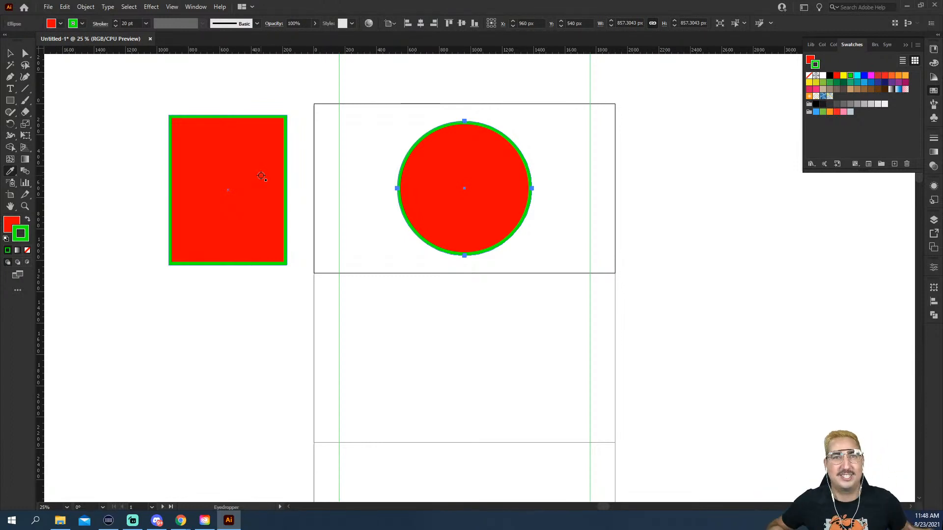
{"action": "key", "text": "d"}
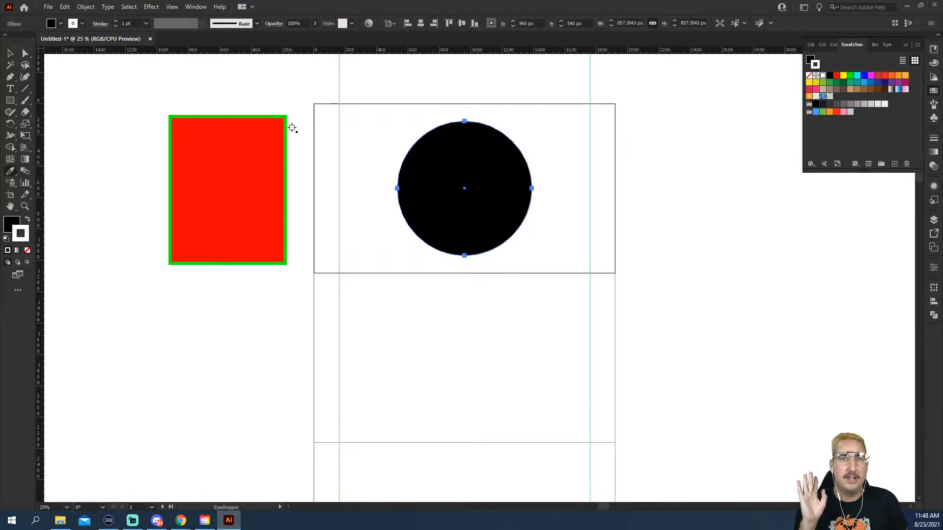
Sample only the rectangle's red as the circle's stroke color with the Eyedropper and set the stroke weight to 30 pt.
{"action": "left_click", "coordinate": [261, 152], "text": "shift"}
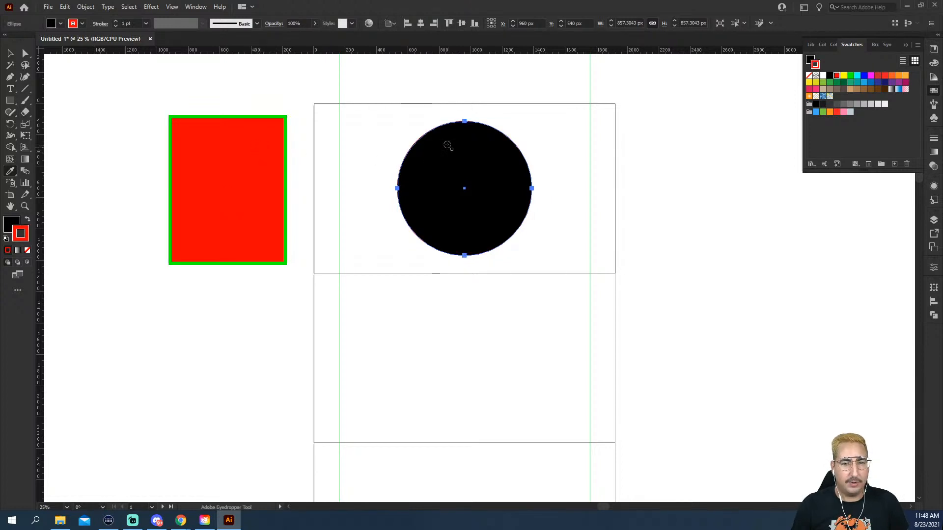
{"action": "left_click", "coordinate": [131, 23]}
{"action": "type", "text": "30"}
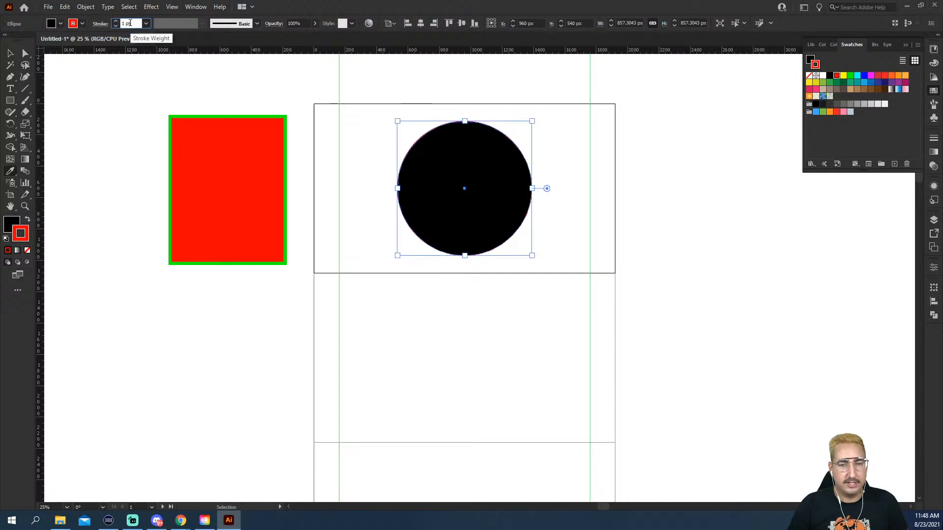
{"action": "key", "text": "Return"}
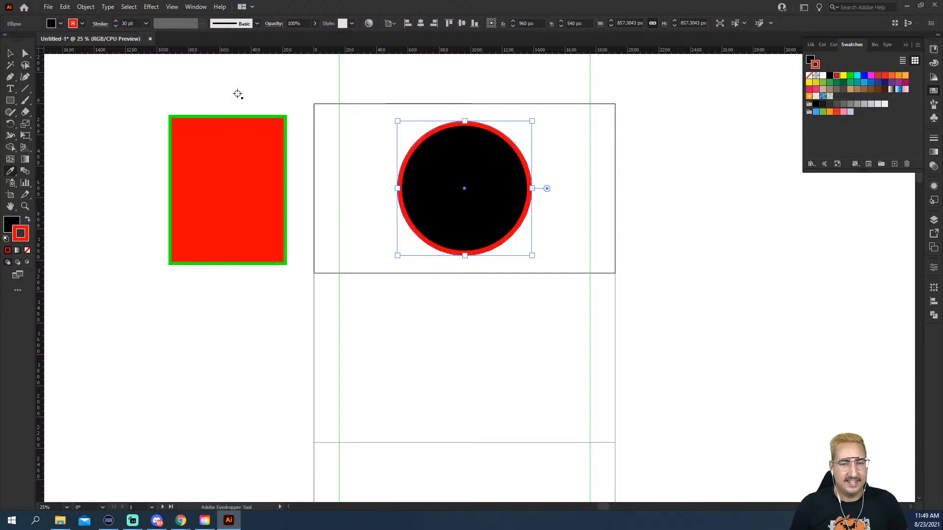
{"action": "key", "text": "v"}
{"action": "left_click", "coordinate": [343, 146]}
Recolor the circle's stroke by sampling the rectangle's green border with the Eyedropper.
{"action": "key", "text": "z"}
{"action": "left_click", "coordinate": [390, 213]}
{"action": "key", "text": "space"}
{"action": "left_click_drag", "start_coordinate": [511, 217], "coordinate": [448, 197]}
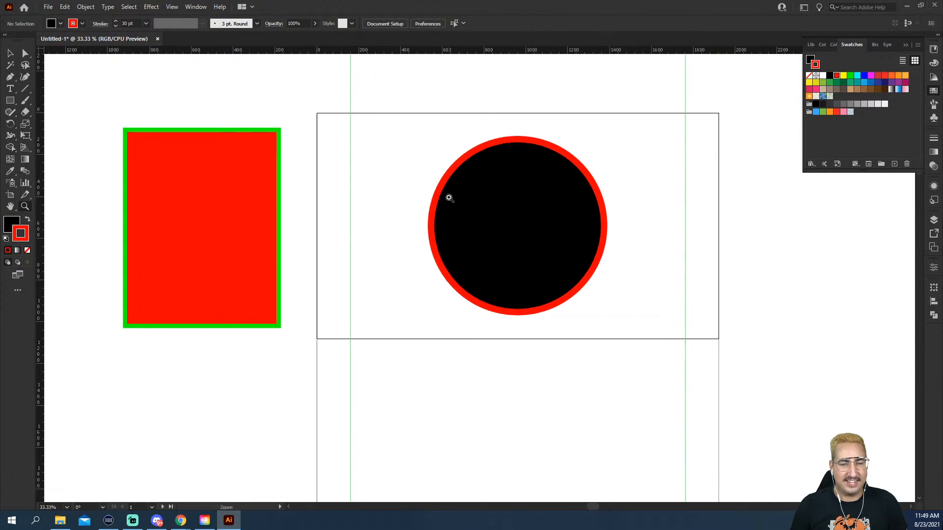
{"action": "left_click", "coordinate": [501, 211]}
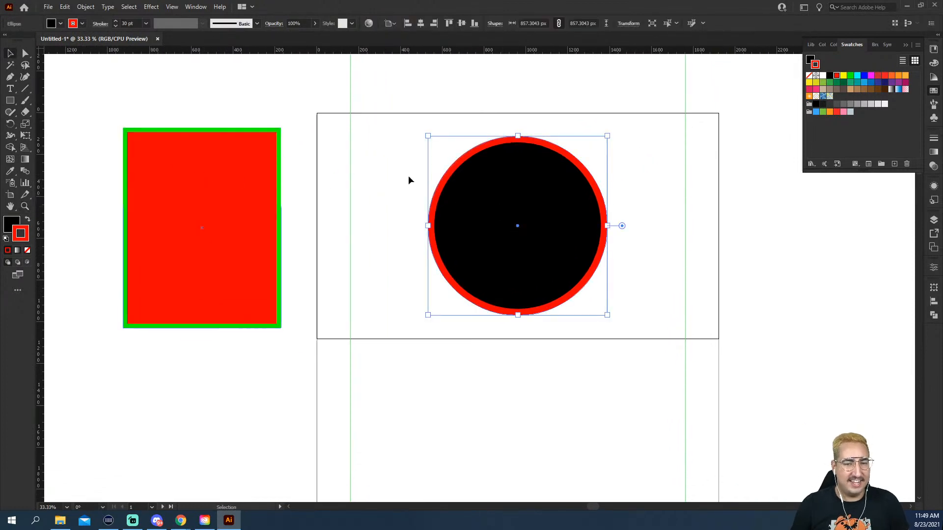
{"action": "left_click", "coordinate": [10, 171]}
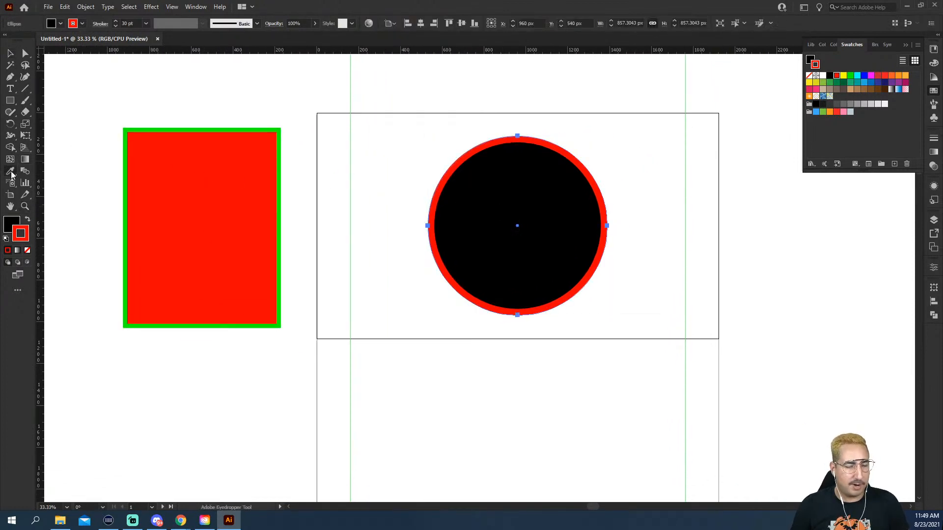
{"action": "left_click", "coordinate": [279, 140]}
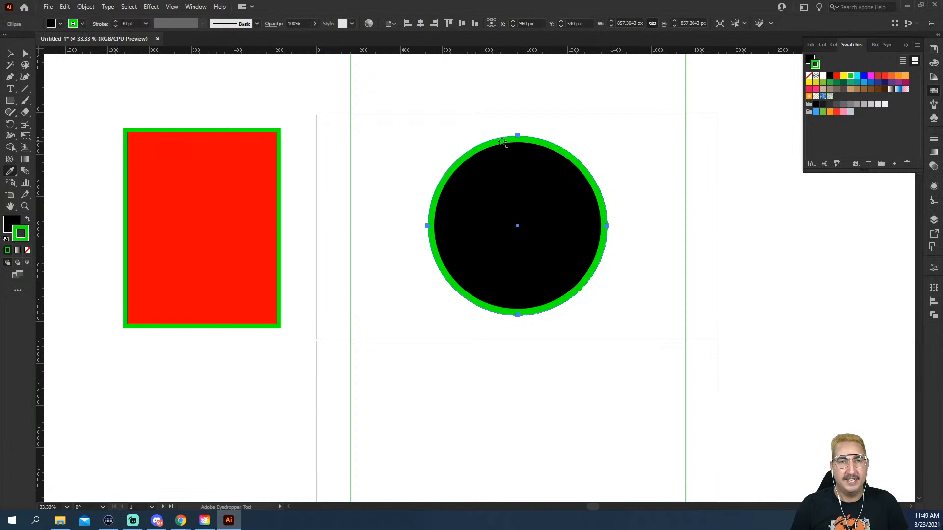
Sample the rectangle's red as the circle's stroke color again and make the fill the active color.
{"action": "left_click", "coordinate": [228, 178], "text": "shift"}
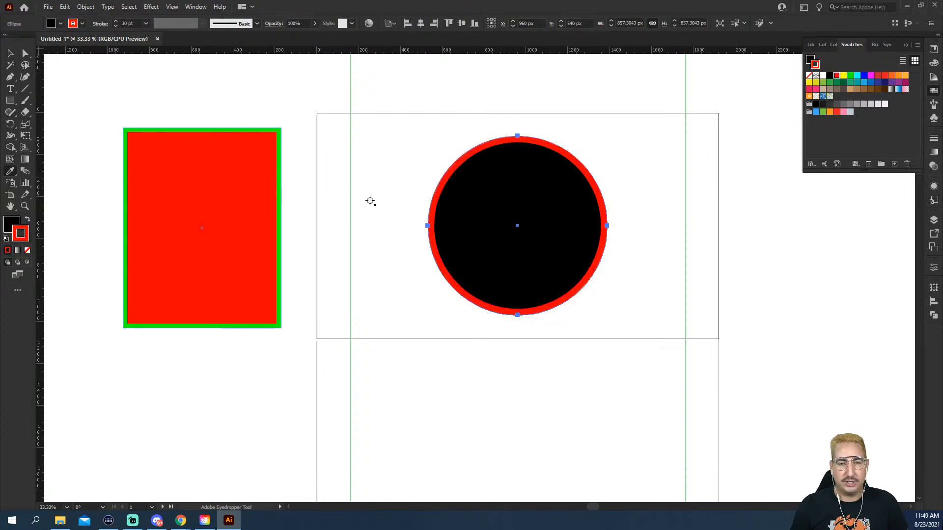
{"action": "left_click", "coordinate": [12, 223]}
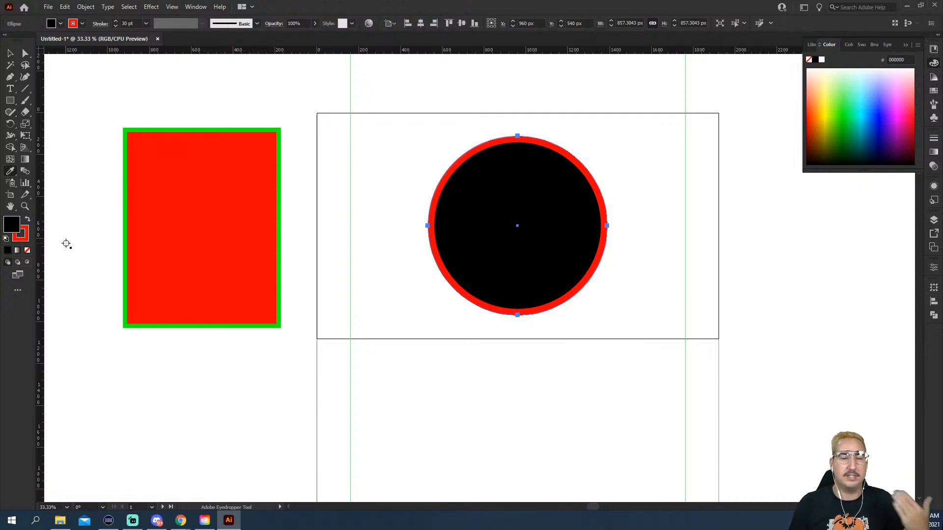
{"action": "key", "text": "v"}
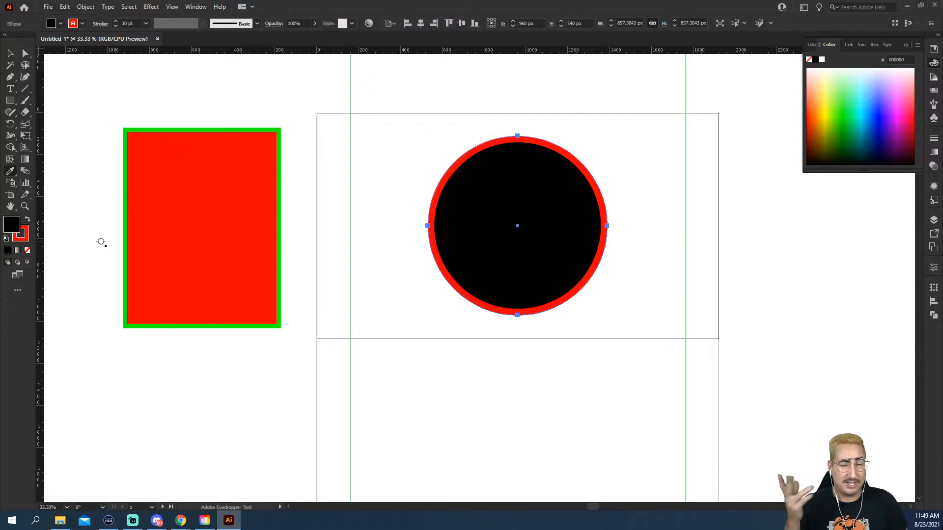
{"action": "key", "text": "x"}
{"action": "key", "text": "x"}
{"action": "key", "text": "x"}
{"action": "key", "text": "x"}
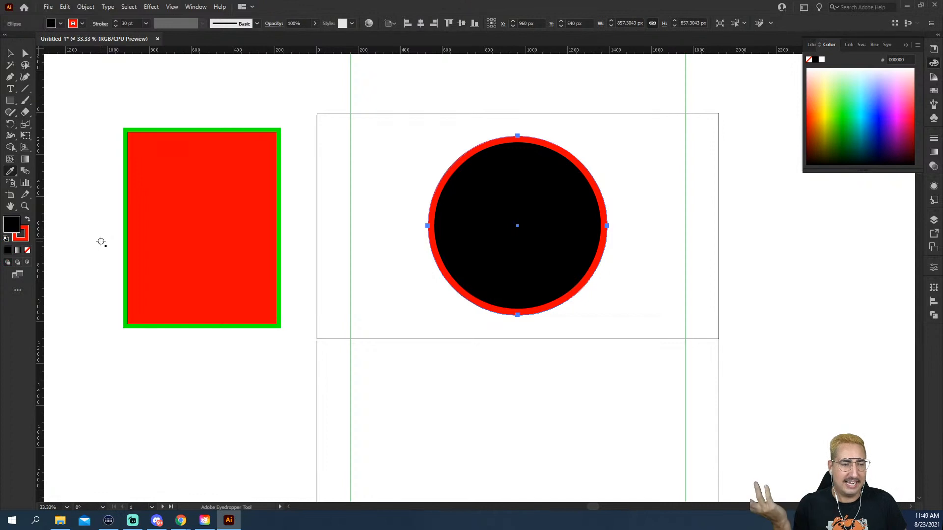
{"action": "key", "text": "x"}
{"action": "key", "text": "x"}
{"action": "key", "text": "x"}
{"action": "key", "text": "x"}
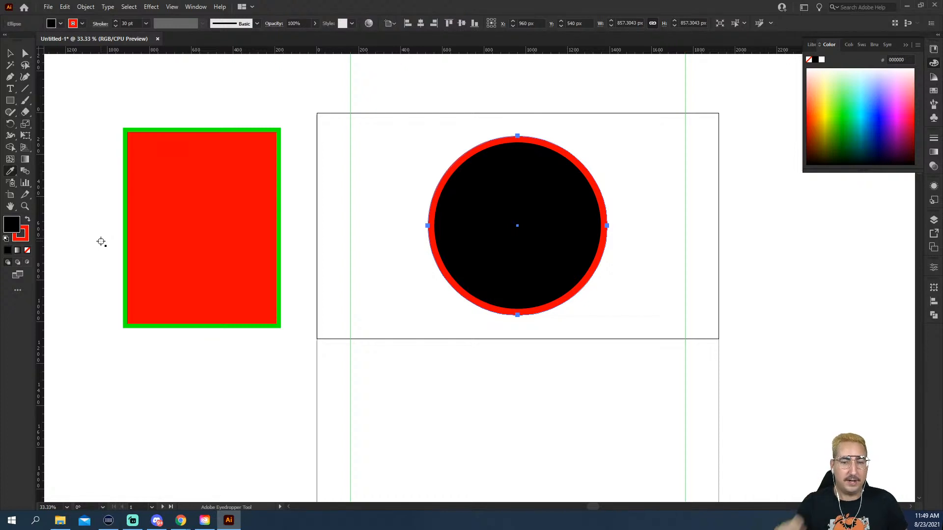
Sample only the green of the rectangle's border as the circle's fill color, and also as its stroke color.
{"action": "left_click", "coordinate": [278, 149], "text": "shift"}
{"action": "left_click", "coordinate": [280, 166], "text": "shift"}
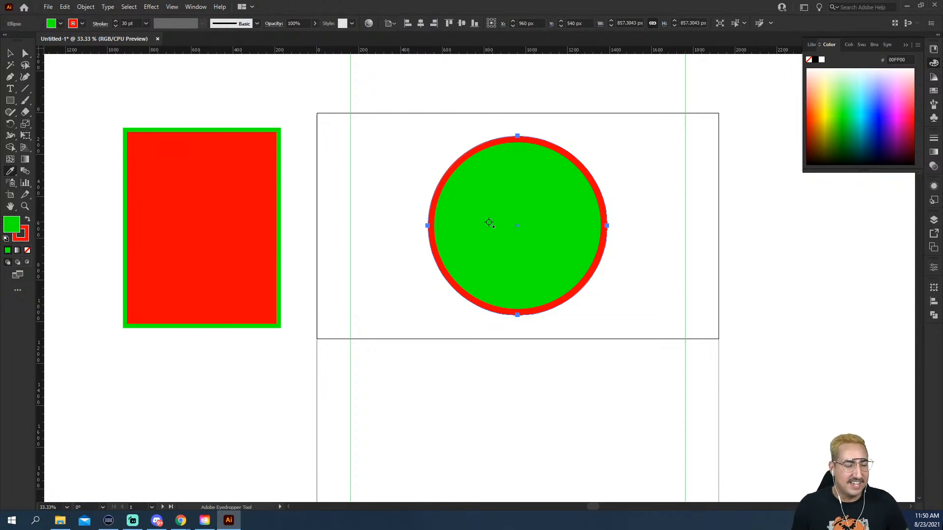
{"action": "key", "text": "x"}
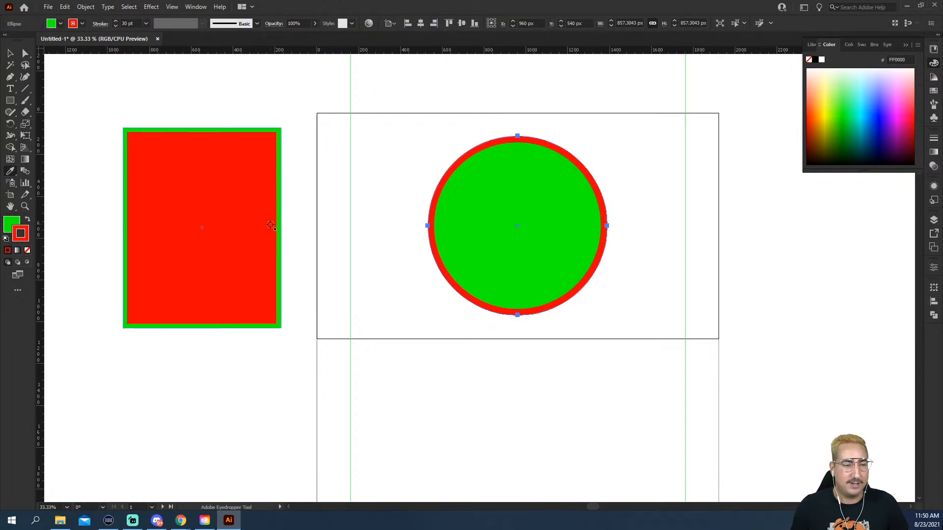
{"action": "left_click", "coordinate": [279, 192], "text": "shift"}
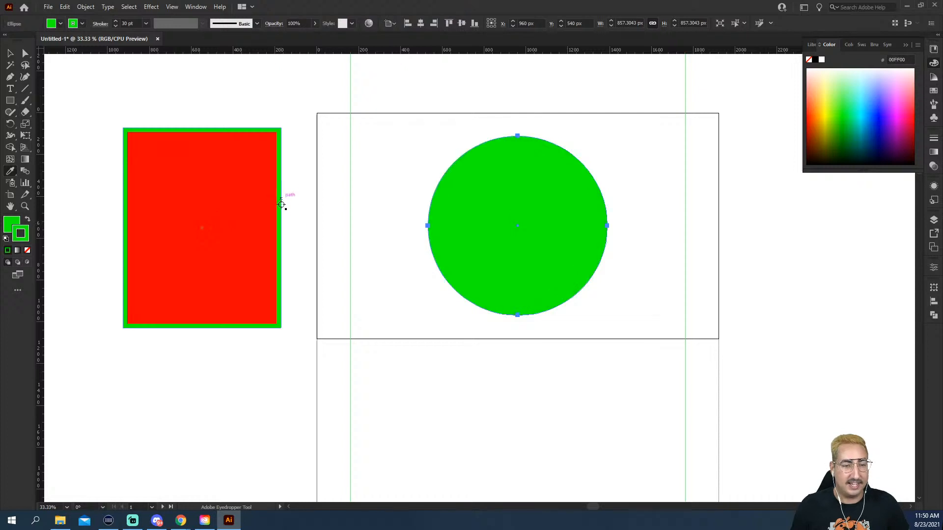
Copy the rectangle's red fill and green stroke onto the circle with the Eyedropper, and delete the rectangle.
{"action": "left_click", "coordinate": [232, 195]}
{"action": "key", "text": "v"}
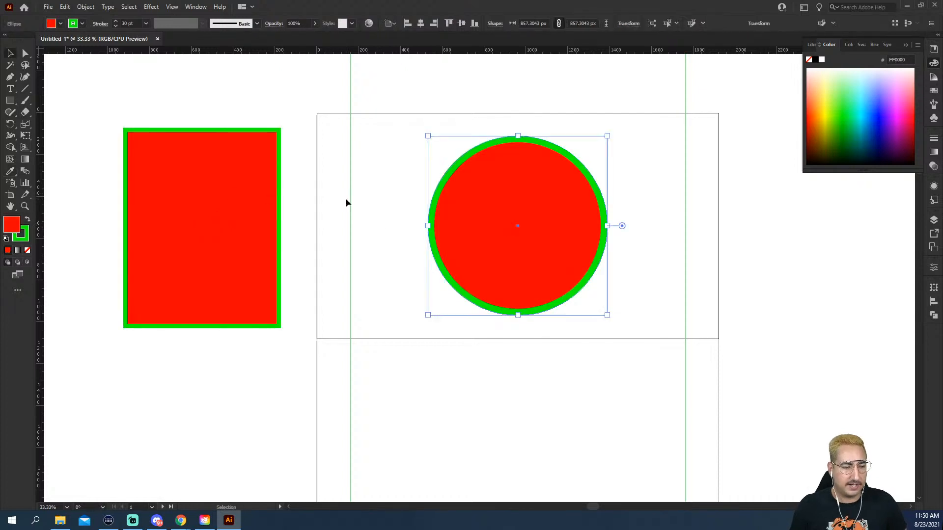
{"action": "left_click", "coordinate": [346, 203]}
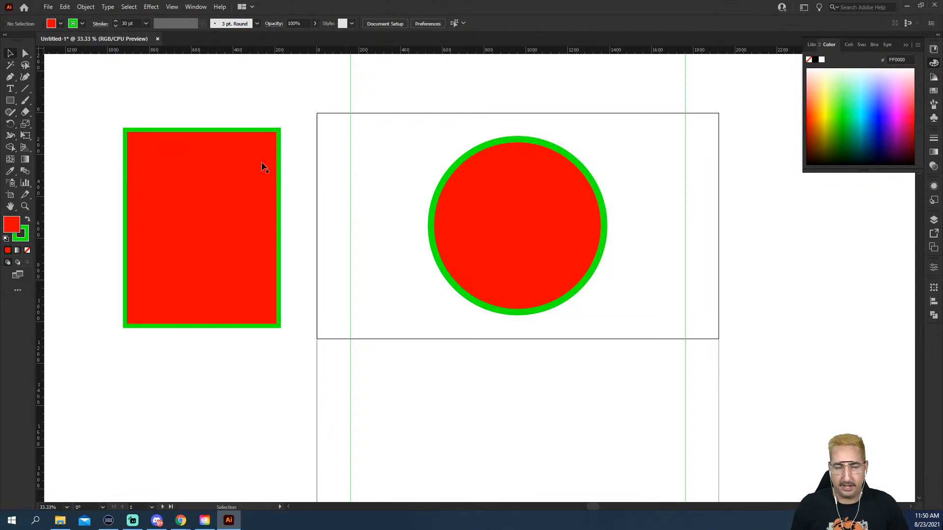
{"action": "left_click_drag", "start_coordinate": [210, 93], "coordinate": [189, 162]}
{"action": "key", "text": "Delete"}
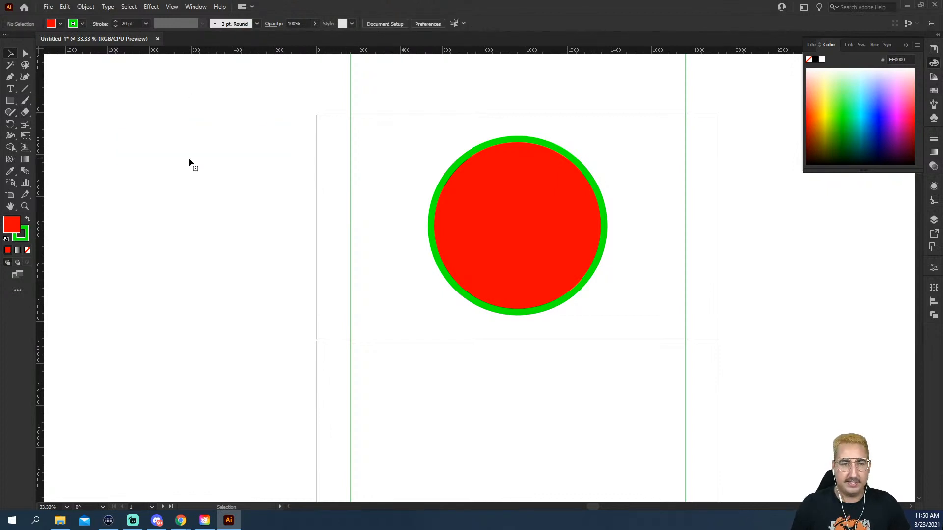
Convert the circle on the first artboard into a guide.
{"action": "left_click", "coordinate": [481, 240]}
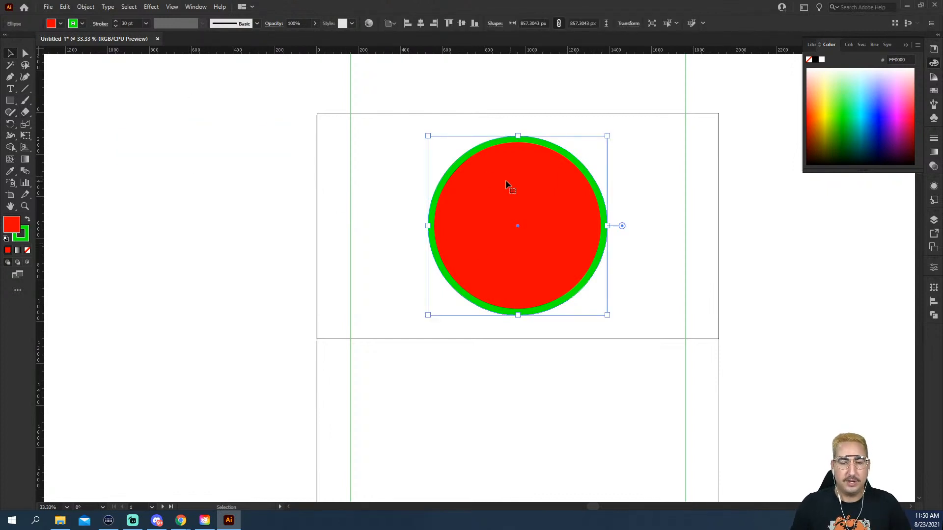
{"action": "left_click", "coordinate": [172, 7]}
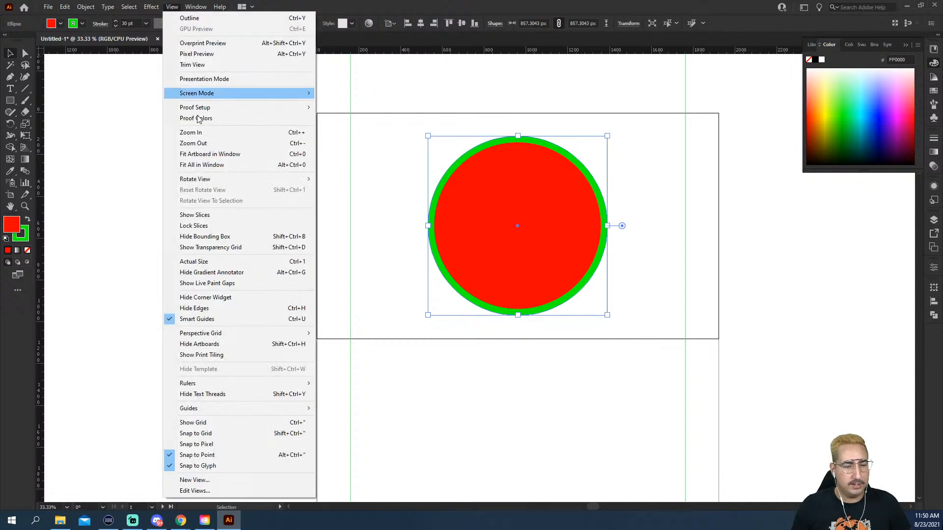
{"action": "mouse_move", "coordinate": [235, 412]}
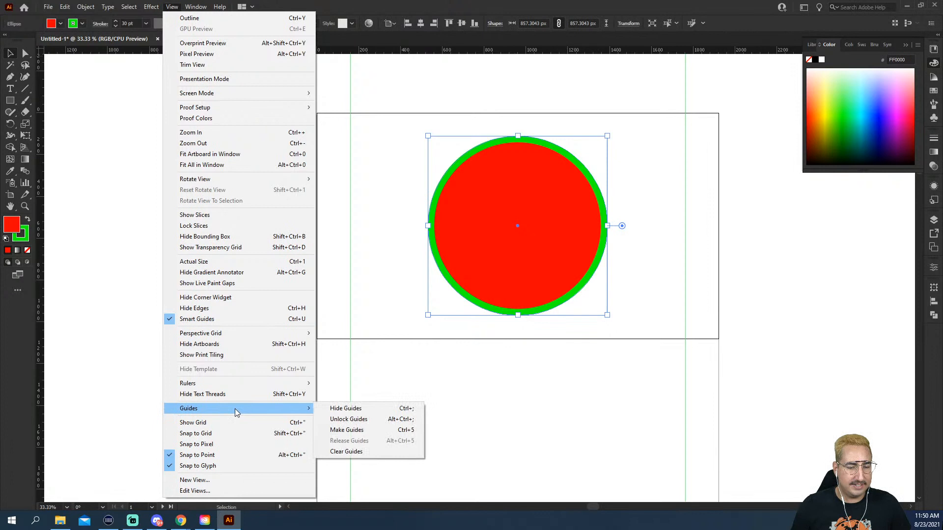
{"action": "left_click", "coordinate": [336, 432]}
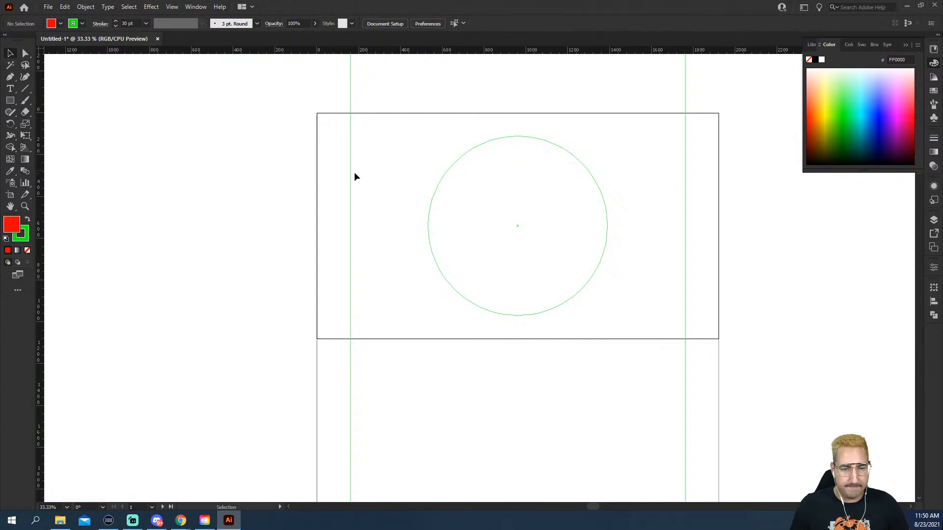
Draw a rectangle 1920 px wide and about 446 px high across the boundary between the first artboard and the one below.
{"action": "key", "text": "m"}
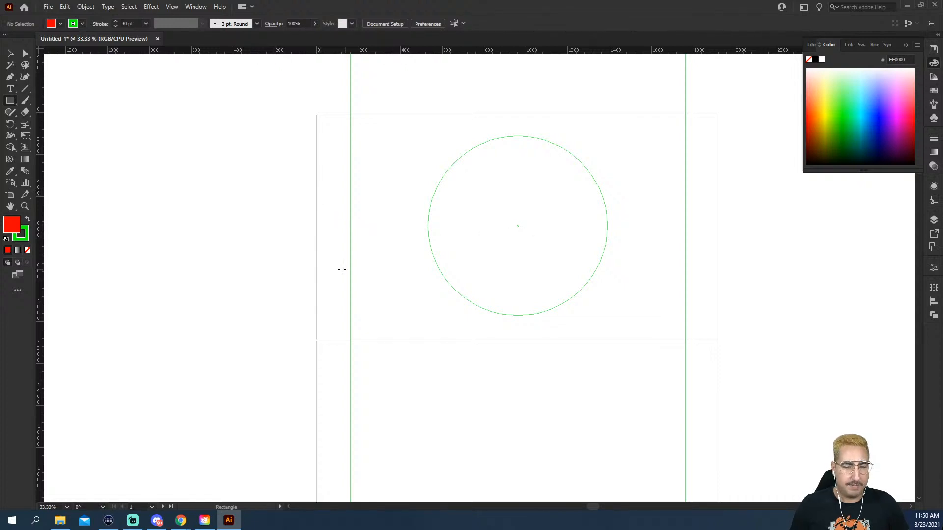
{"action": "left_click_drag", "start_coordinate": [318, 284], "coordinate": [719, 375]}
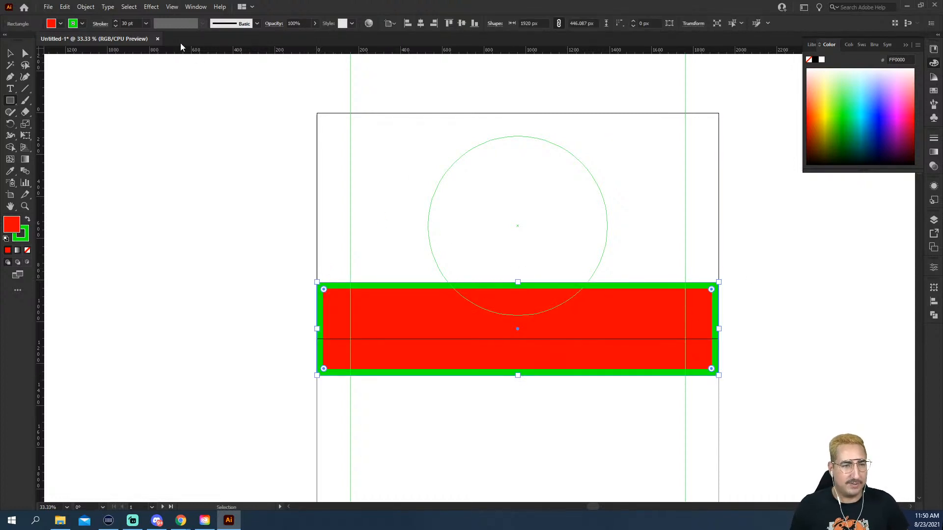
Export the document to the Desktop as the PNG Untitled-1.png, using artboards with the range limited to 1-2.
{"action": "left_click", "coordinate": [49, 7]}
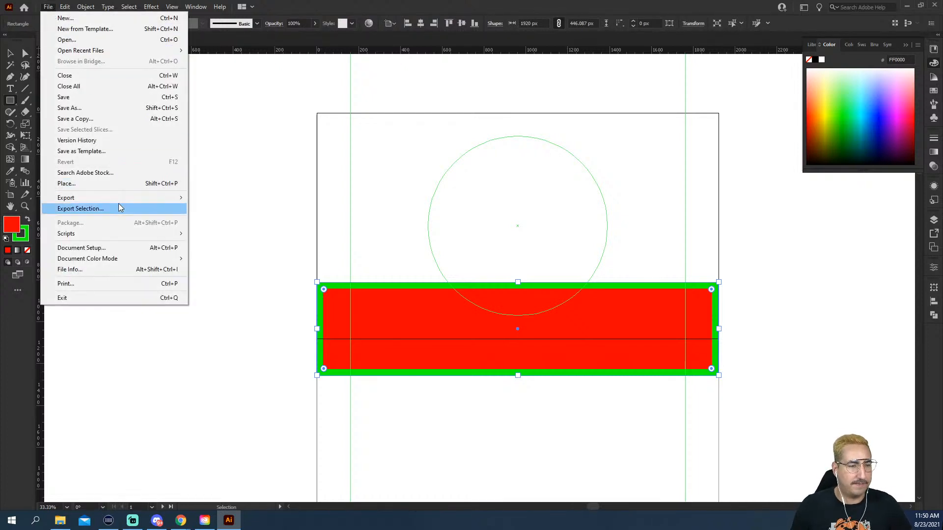
{"action": "mouse_move", "coordinate": [130, 198]}
{"action": "left_click", "coordinate": [216, 209]}
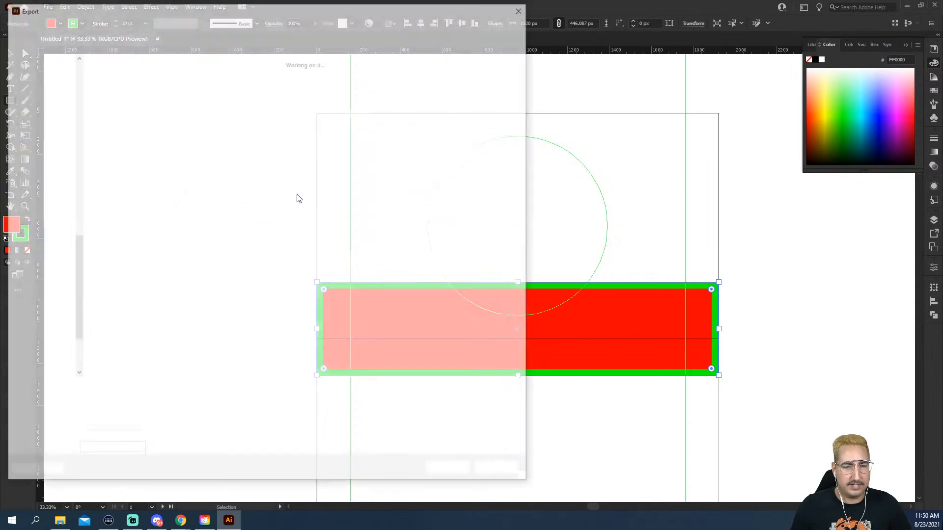
{"action": "scroll", "coordinate": [54, 89], "scroll_direction": "up", "scroll_amount": 10}
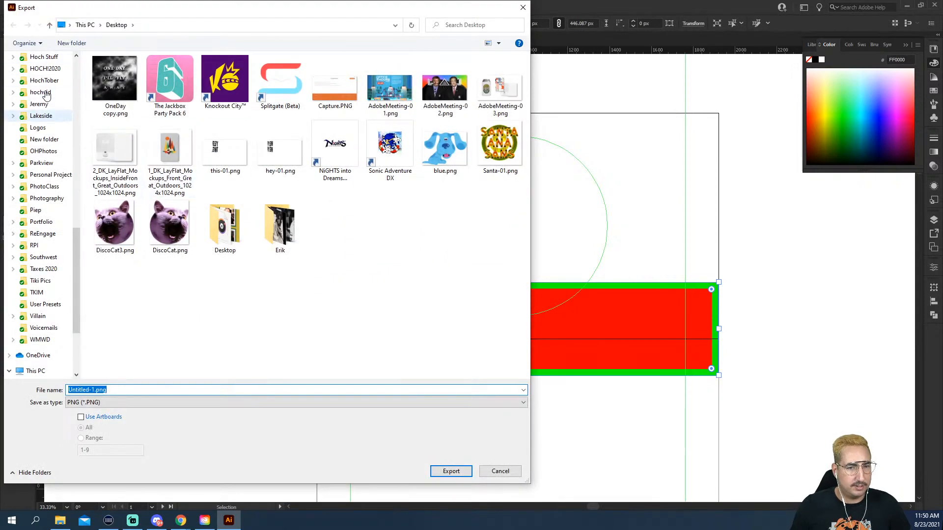
{"action": "left_click", "coordinate": [41, 77]}
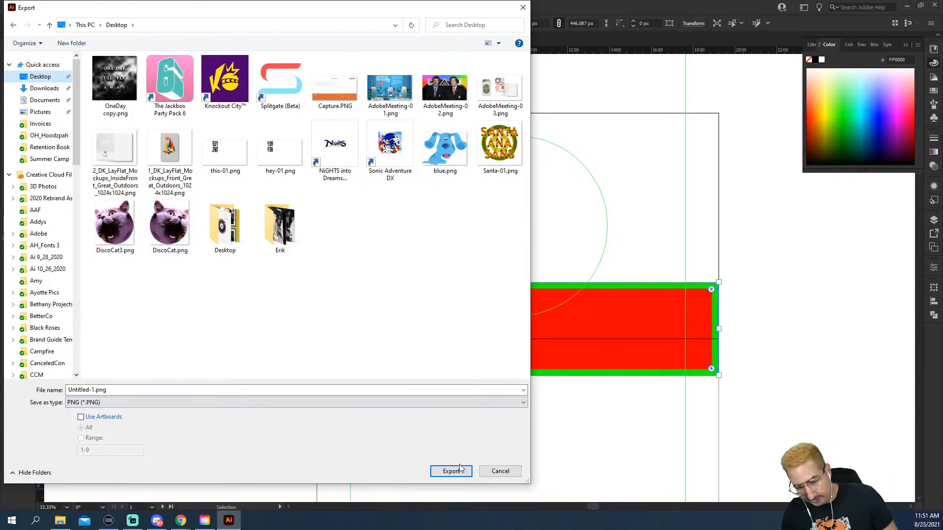
{"action": "left_click", "coordinate": [93, 417]}
{"action": "left_click", "coordinate": [92, 439]}
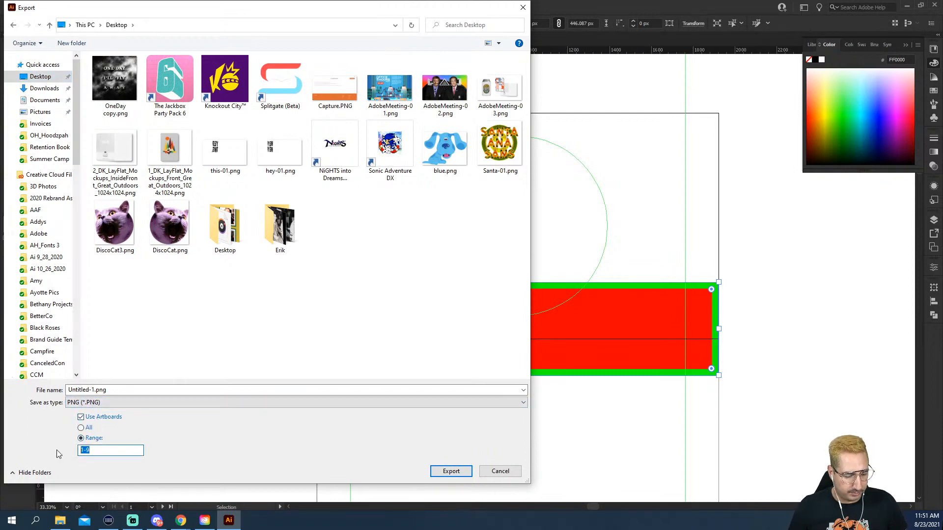
{"action": "type", "text": "1"}
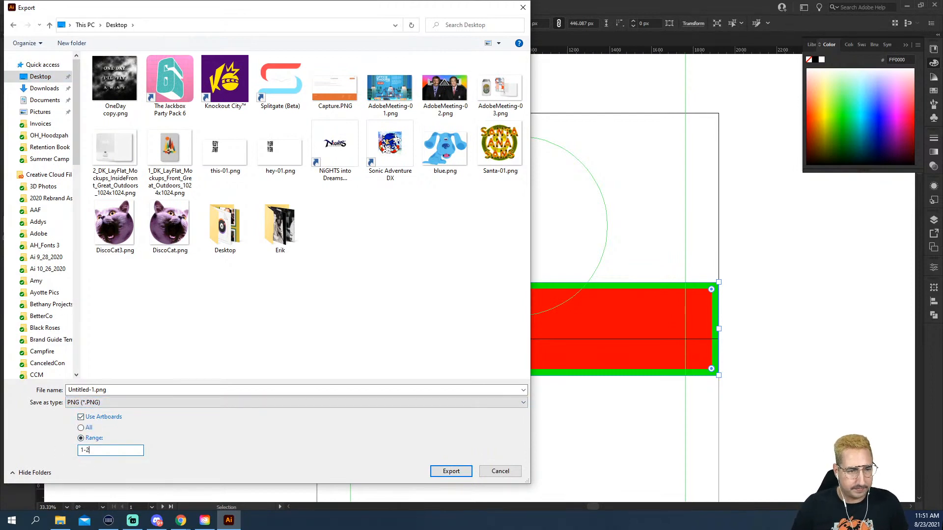
{"action": "left_click", "coordinate": [458, 474]}
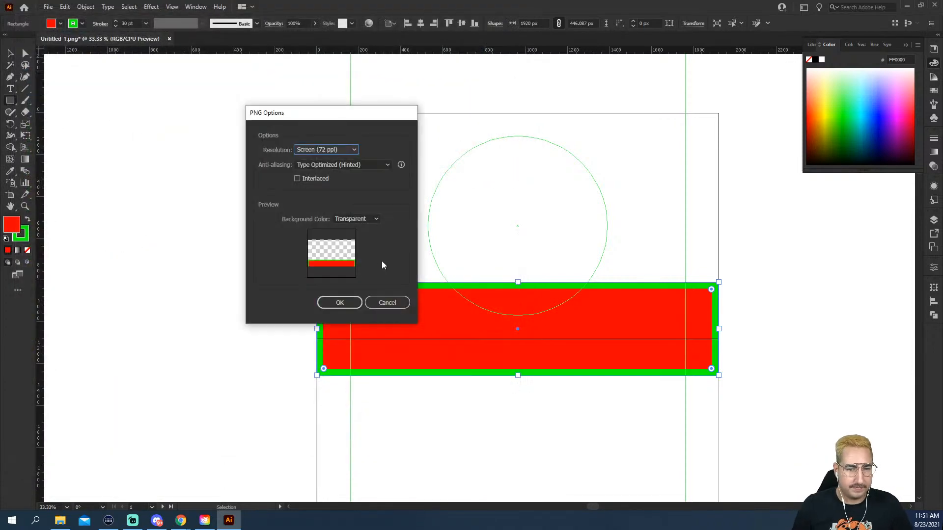
Set the PNG background color to White and complete the export.
{"action": "left_click", "coordinate": [357, 219]}
{"action": "left_click", "coordinate": [361, 244]}
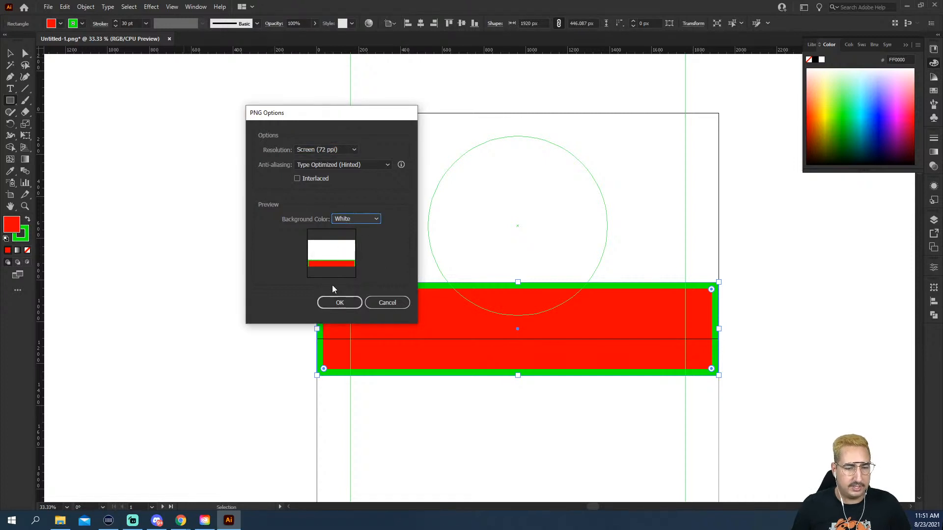
{"action": "left_click", "coordinate": [338, 304]}
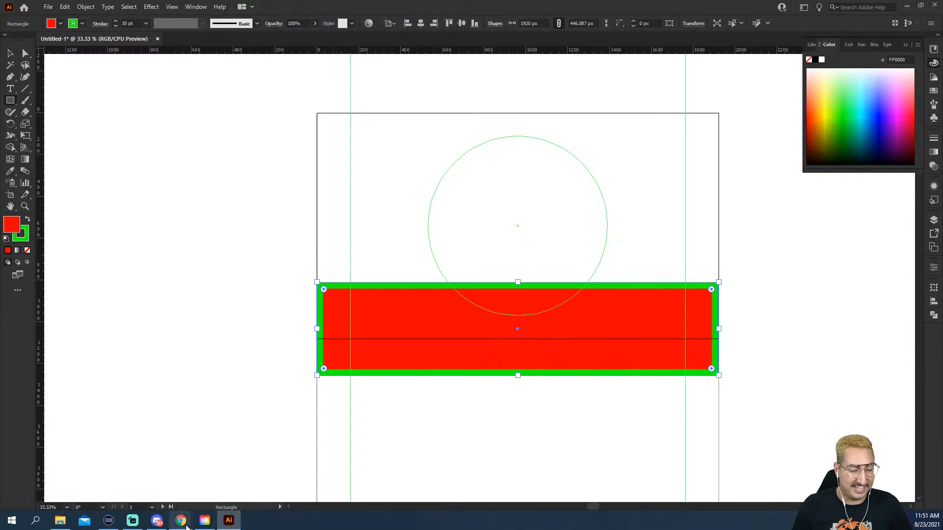
Switch to Behance in Chrome, close the open podcast project, and start creating a new project.
{"action": "mouse_move", "coordinate": [181, 520]}
{"action": "left_click", "coordinate": [218, 479]}
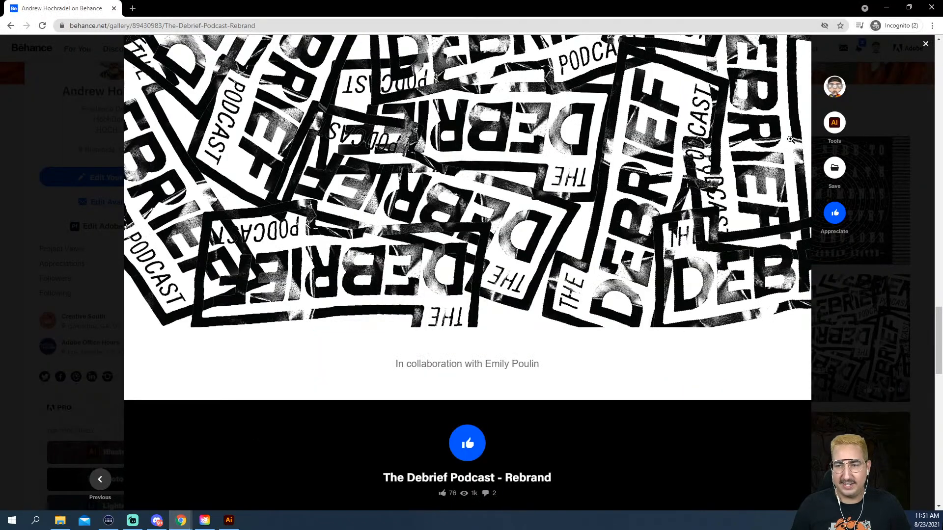
{"action": "left_click", "coordinate": [925, 43]}
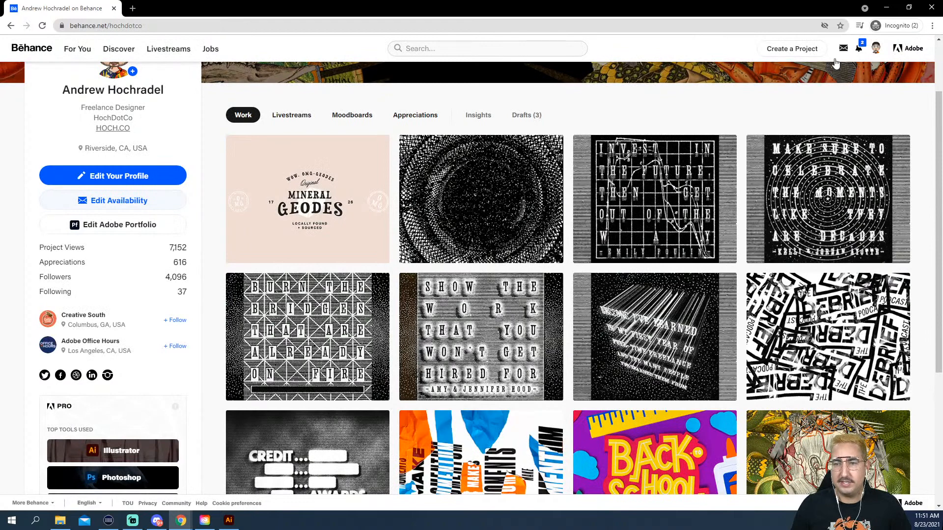
{"action": "left_click", "coordinate": [792, 48]}
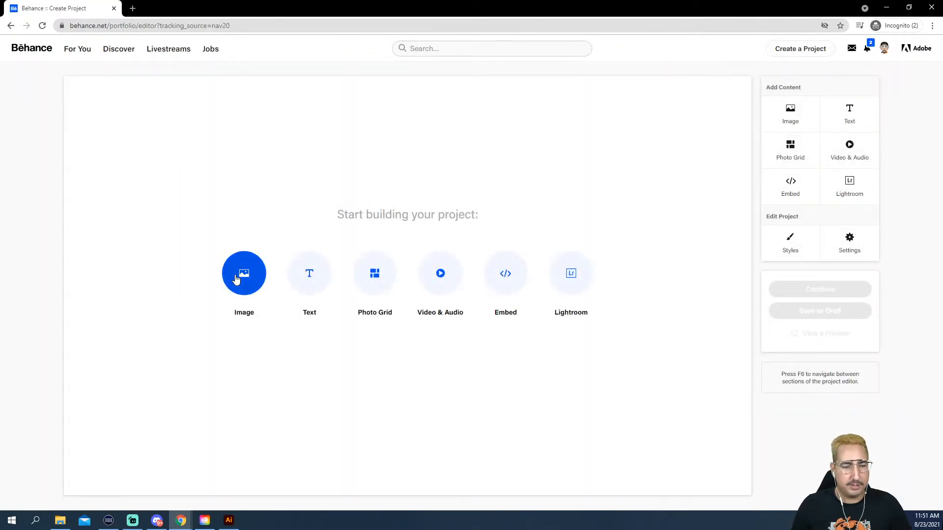
Add Untitled-1-01.png from the Desktop as the first image of the Behance project.
{"action": "left_click", "coordinate": [237, 277]}
{"action": "left_click", "coordinate": [43, 82]}
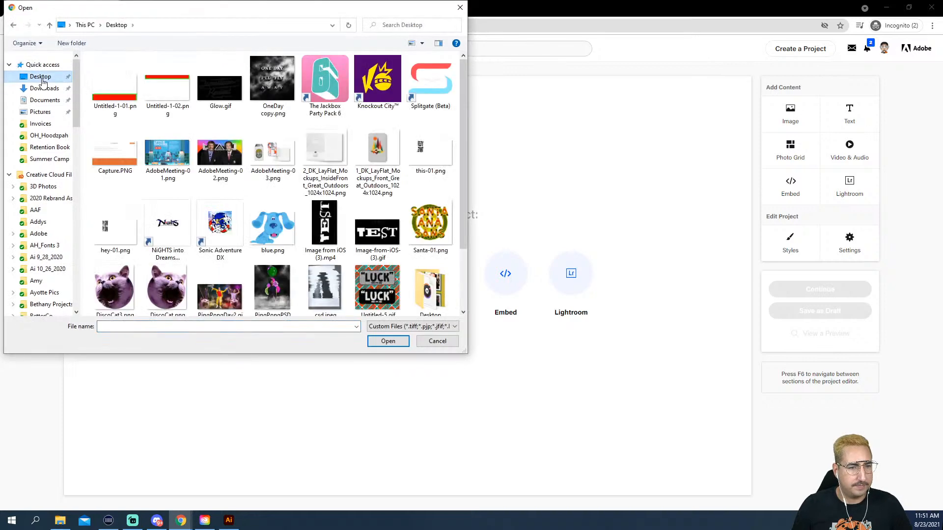
{"action": "left_click", "coordinate": [121, 102]}
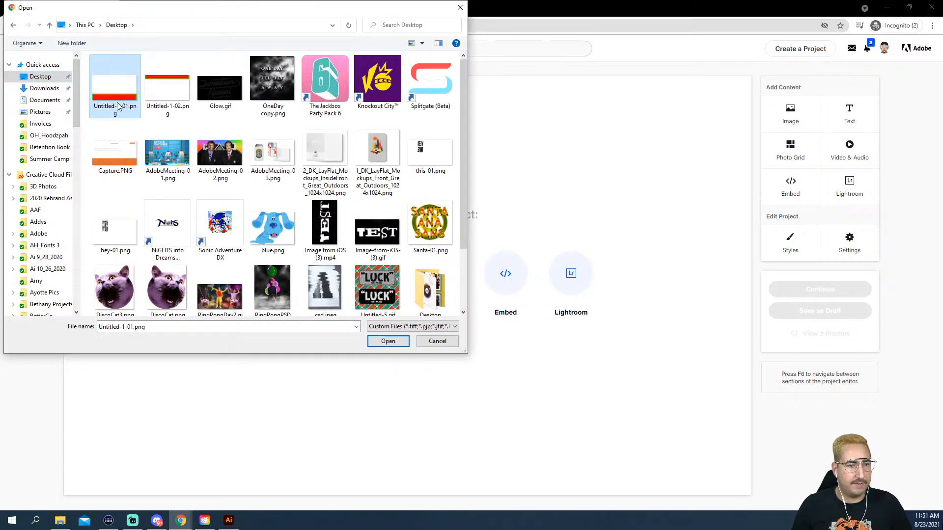
{"action": "left_click", "coordinate": [382, 342]}
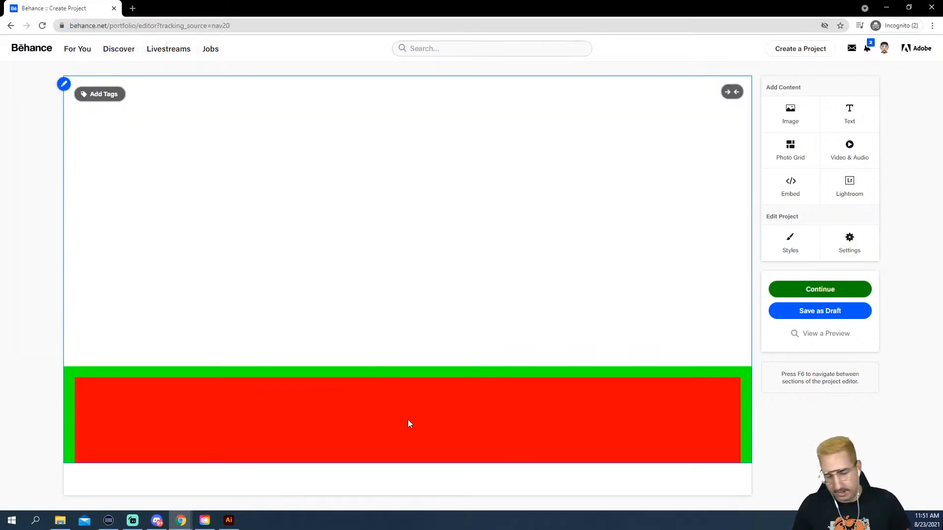
Insert Untitled-1-02.png from the Desktop as an image directly below the first one.
{"action": "left_click", "coordinate": [381, 482]}
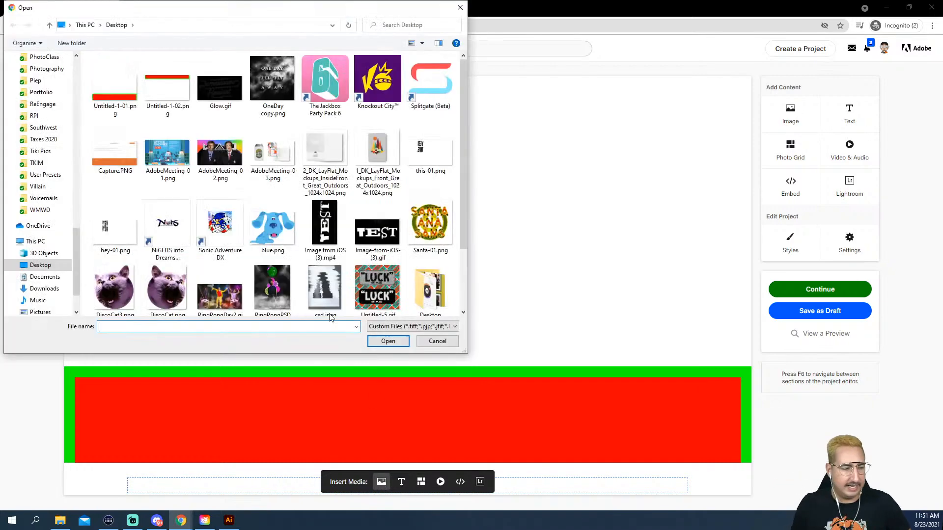
{"action": "left_click", "coordinate": [166, 106]}
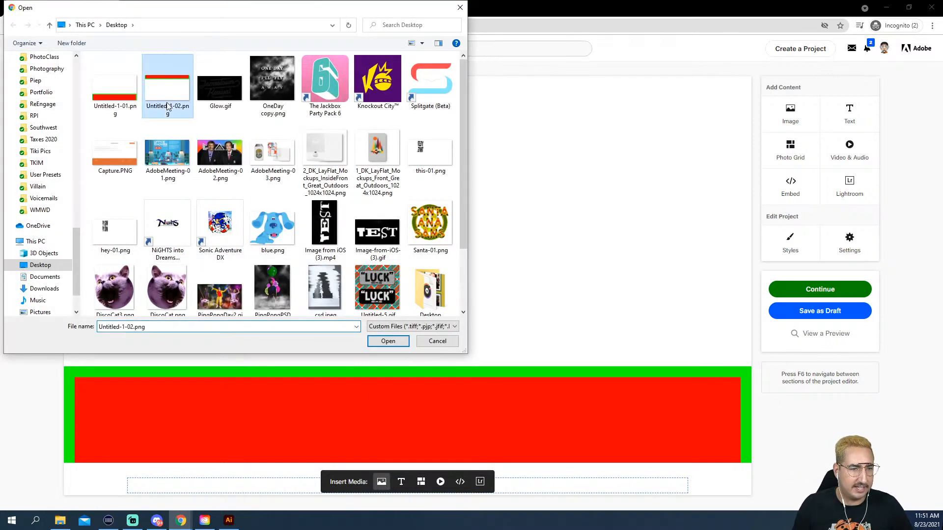
{"action": "left_click", "coordinate": [374, 344]}
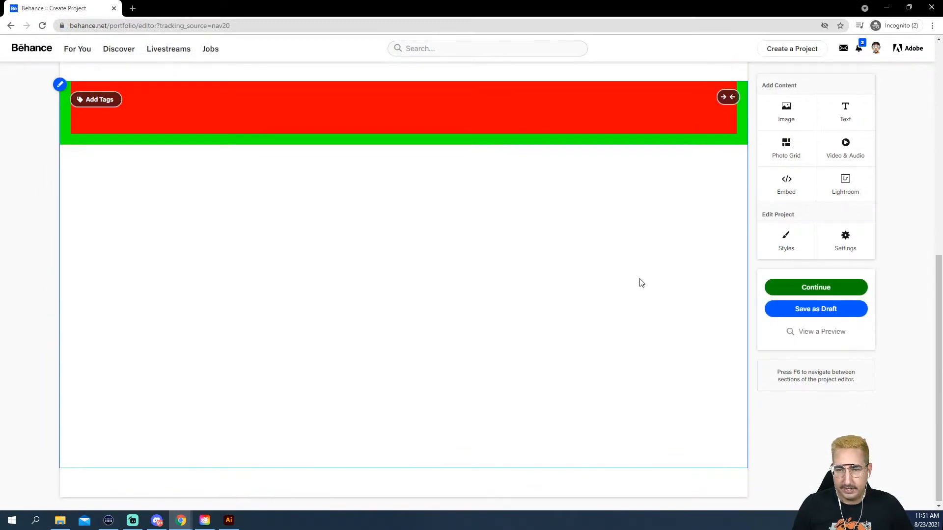
Set the project's content spacing to 0 px in the project styles and save the change.
{"action": "scroll", "coordinate": [642, 283], "scroll_direction": "up", "scroll_amount": 5}
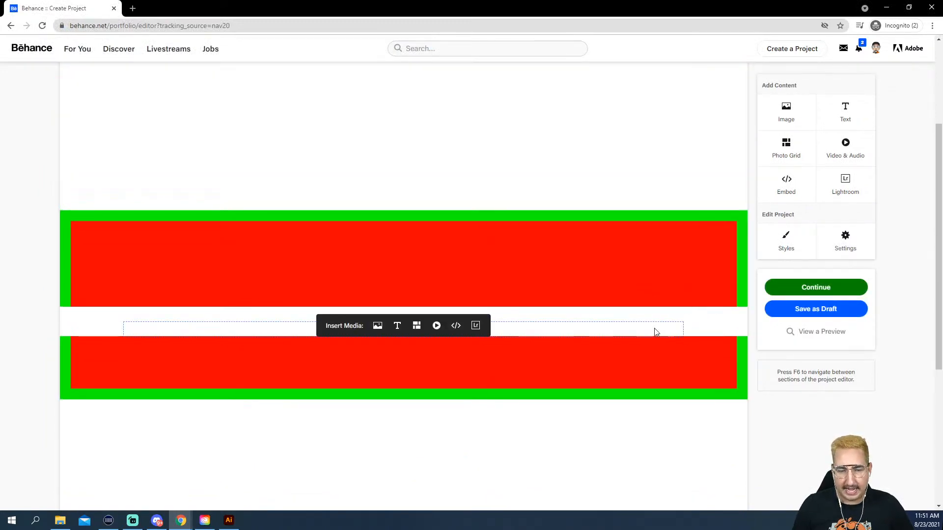
{"action": "left_click", "coordinate": [785, 245]}
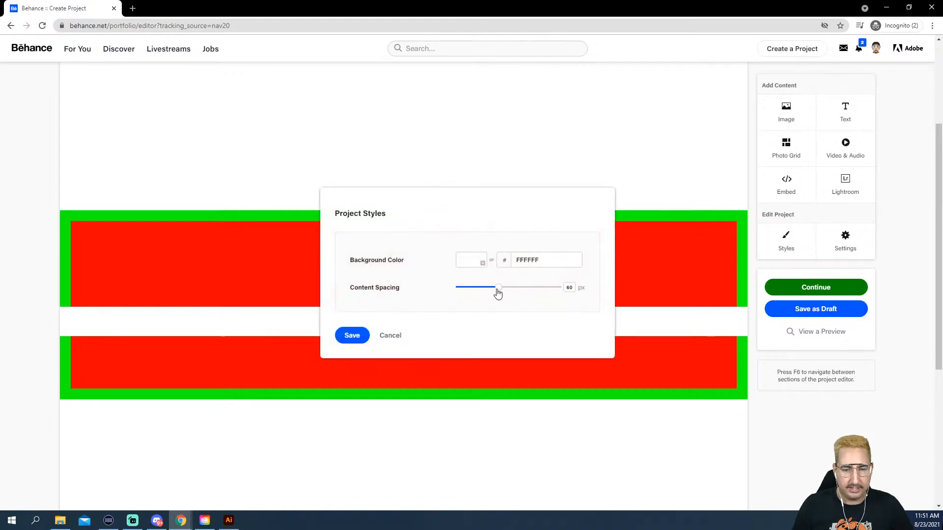
{"action": "left_click_drag", "start_coordinate": [498, 292], "coordinate": [436, 290]}
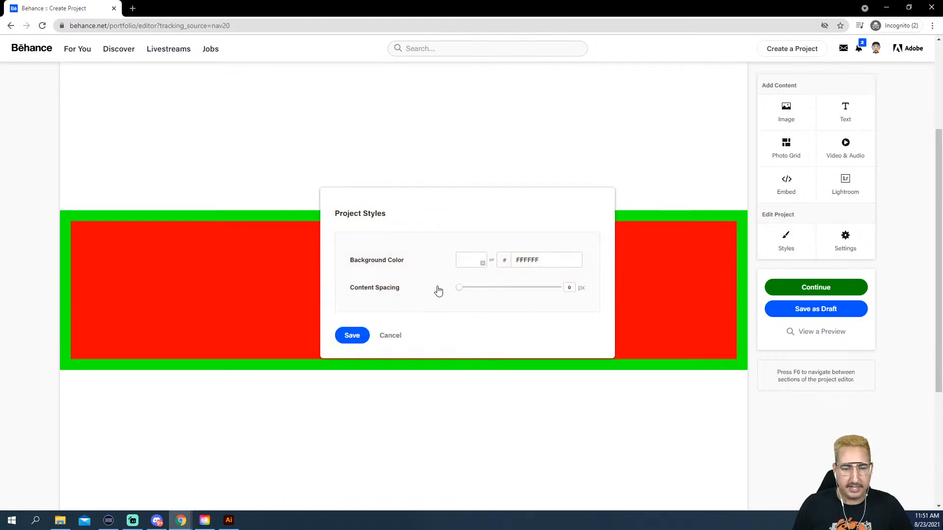
{"action": "left_click", "coordinate": [351, 336]}
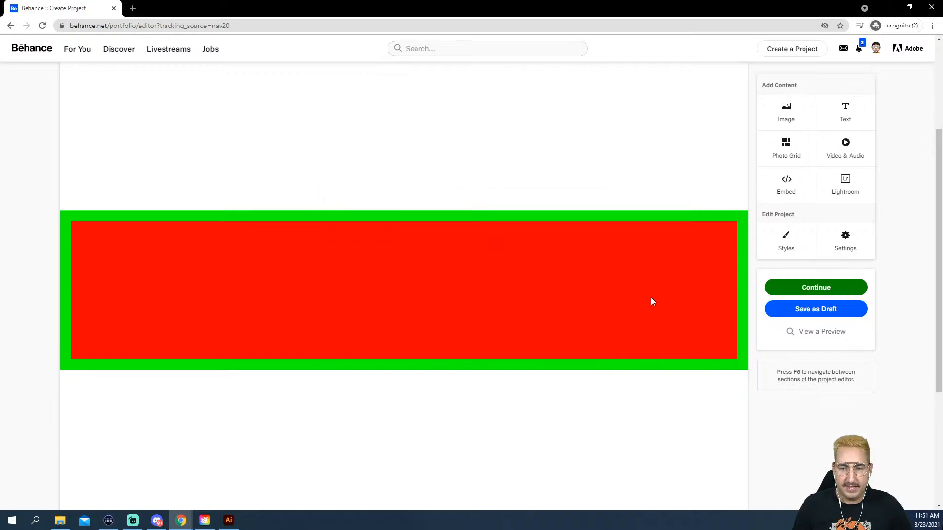
Examine the join between the two project images, switch to Illustrator to compare the stacked artboards, and return to Behance in Chrome.
{"action": "scroll", "coordinate": [650, 297], "scroll_direction": "up", "scroll_amount": 3}
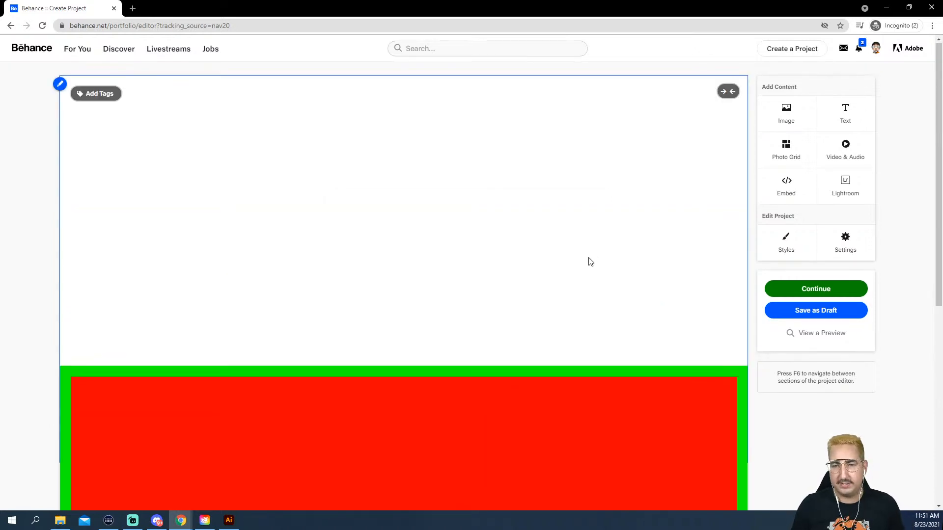
{"action": "scroll", "coordinate": [589, 258], "scroll_direction": "down", "scroll_amount": 4}
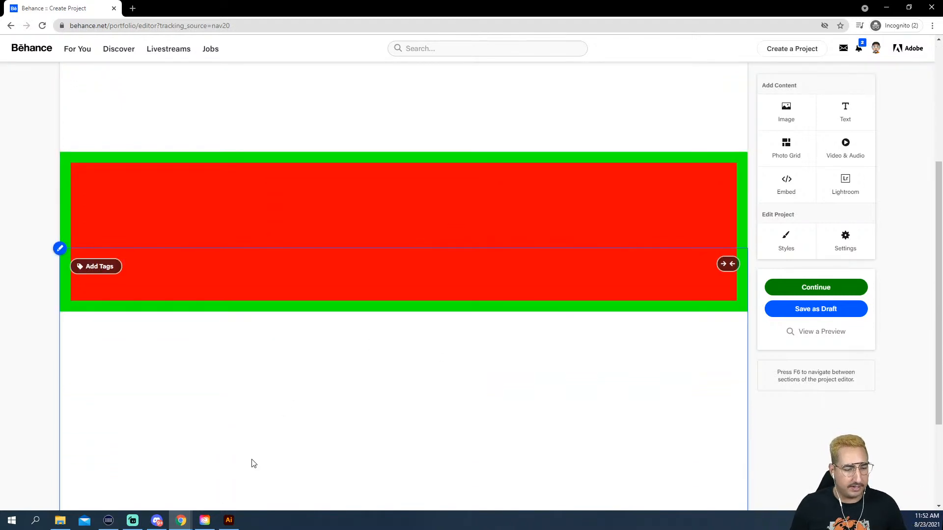
{"action": "left_click", "coordinate": [229, 521]}
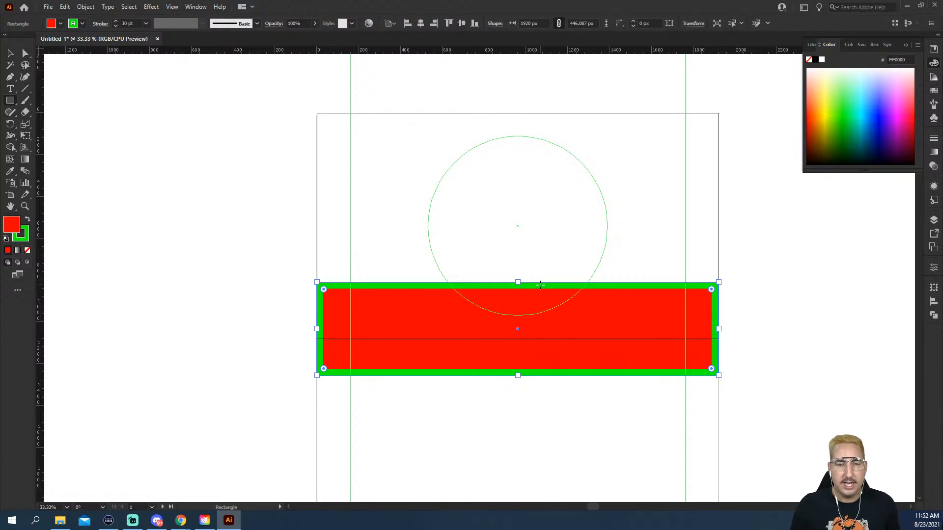
{"action": "scroll", "coordinate": [541, 285], "scroll_direction": "down", "scroll_amount": 5}
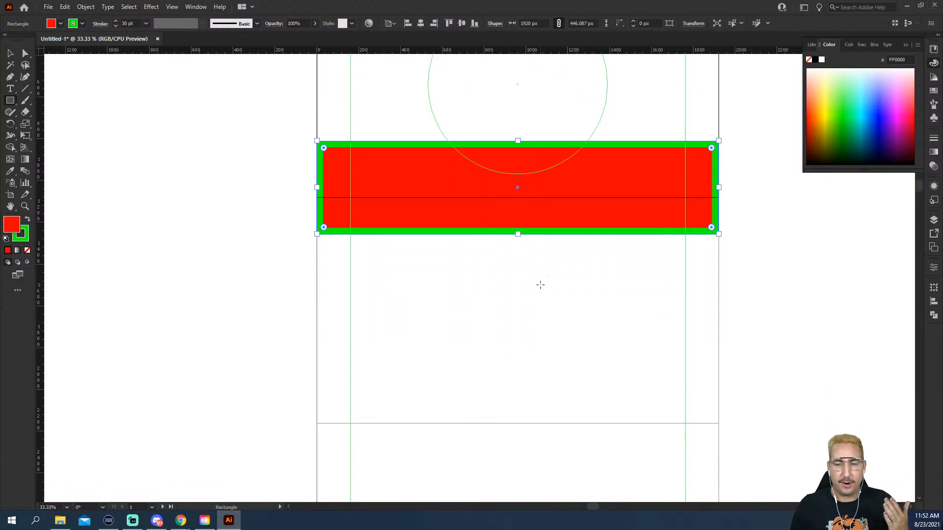
{"action": "scroll", "coordinate": [540, 285], "scroll_direction": "down", "scroll_amount": 5}
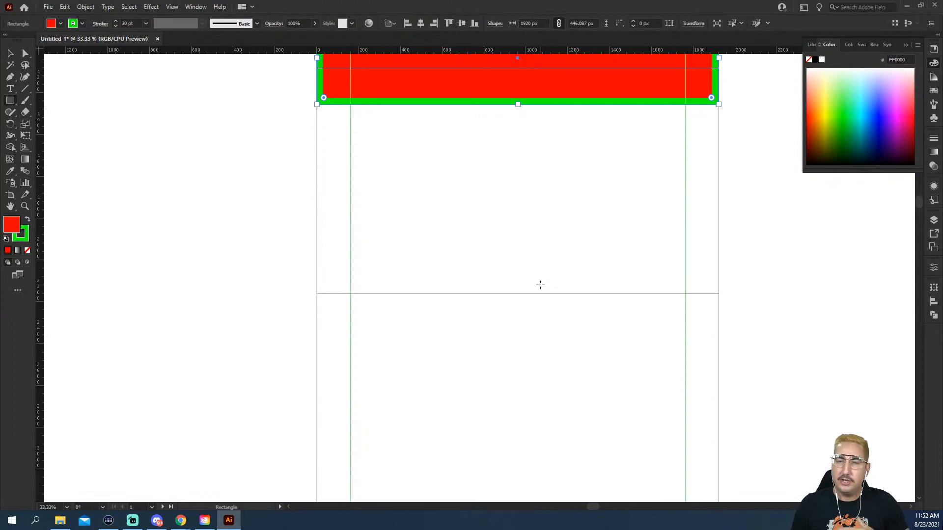
{"action": "scroll", "coordinate": [540, 285], "scroll_direction": "down", "scroll_amount": 5}
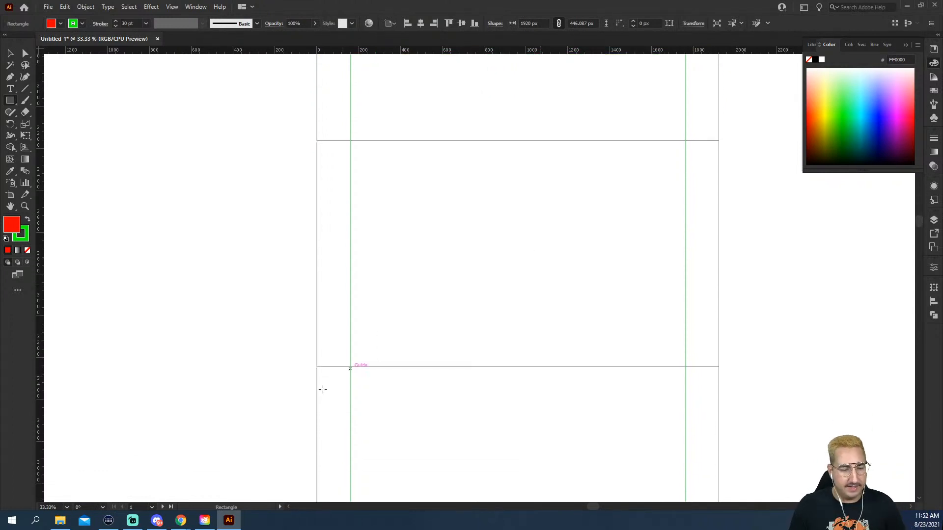
{"action": "mouse_move", "coordinate": [181, 520]}
{"action": "left_click", "coordinate": [212, 490]}
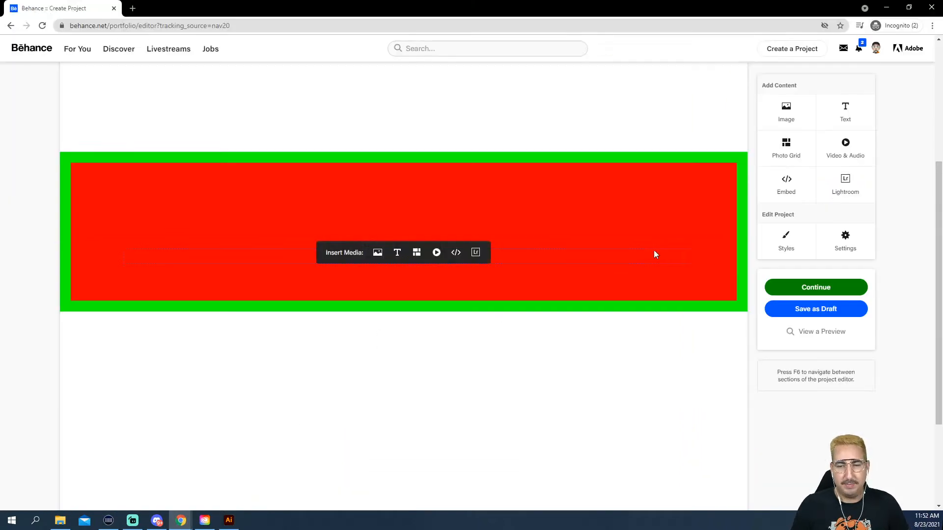
{"action": "scroll", "coordinate": [654, 251], "scroll_direction": "up", "scroll_amount": 4}
{"action": "scroll", "coordinate": [654, 251], "scroll_direction": "down", "scroll_amount": 5}
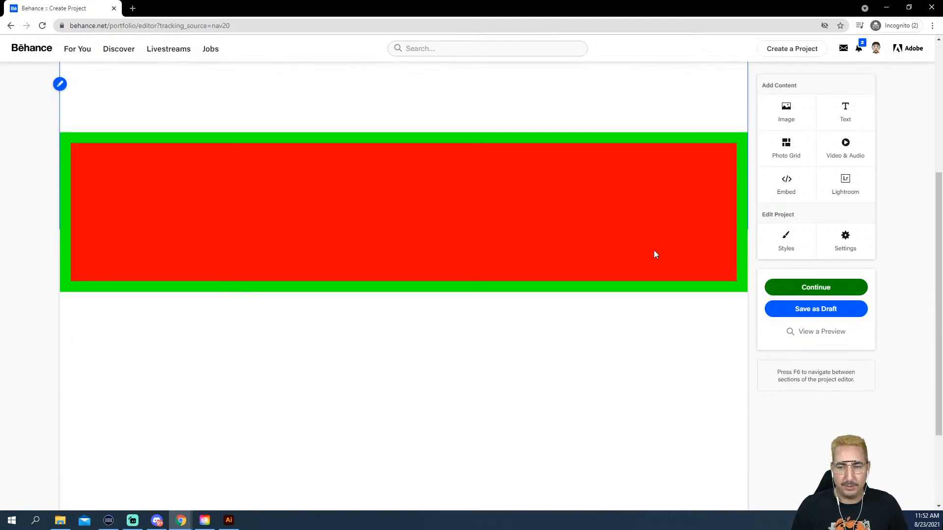
{"action": "scroll", "coordinate": [654, 253], "scroll_direction": "down", "scroll_amount": 2}
{"action": "scroll", "coordinate": [653, 253], "scroll_direction": "up", "scroll_amount": 6}
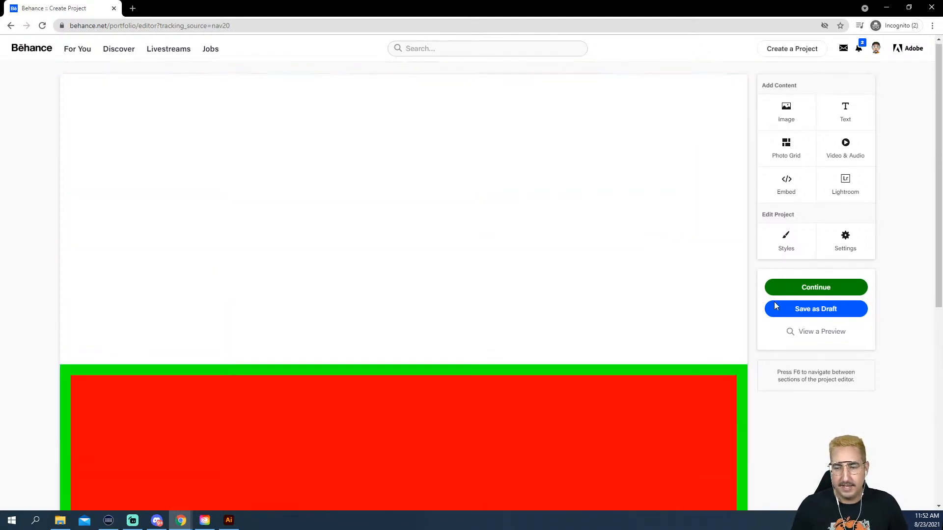
Open the Behance project settings and title the project Creative Challenge.
{"action": "left_click", "coordinate": [833, 251]}
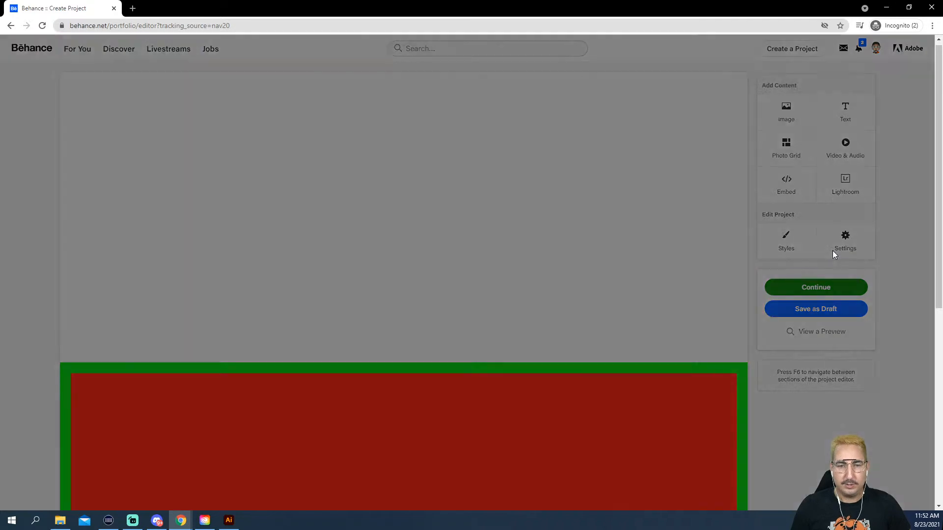
{"action": "left_click", "coordinate": [527, 132]}
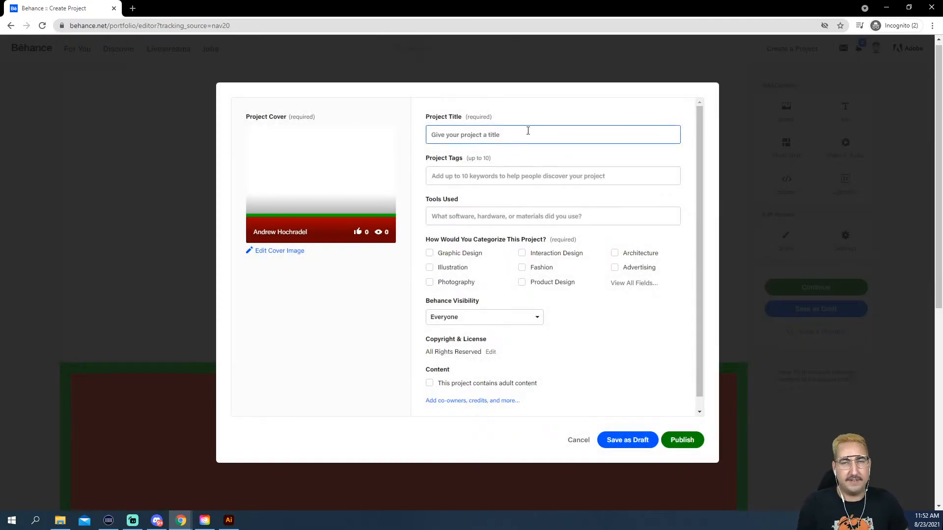
{"action": "type", "text": "Creati"}
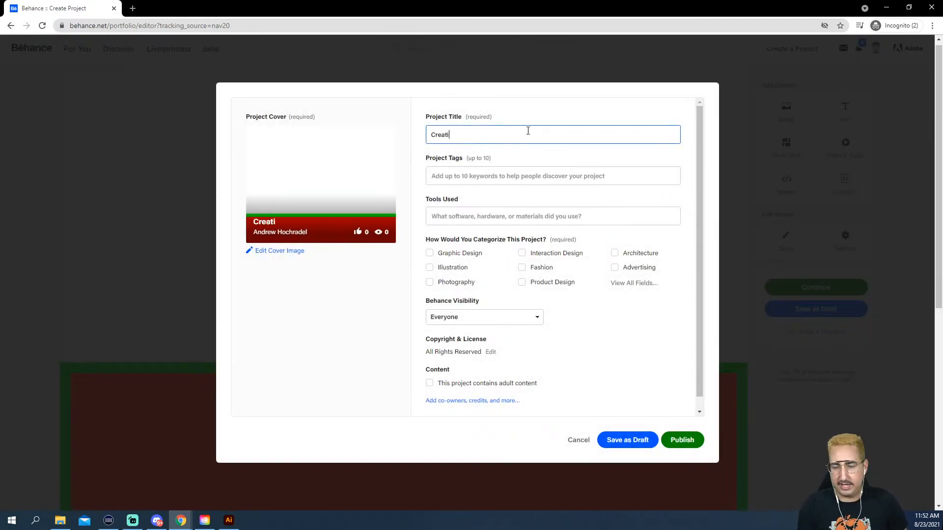
{"action": "type", "text": "ve Challenge"}
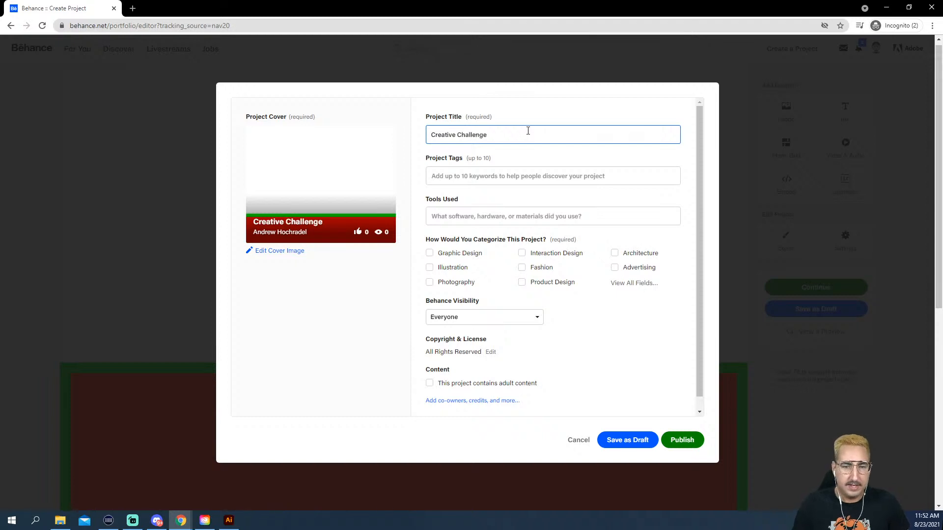
Add the project tag #aiDailyChallenge, then replace it with the suggested tag aidailychallenge without the hash sign.
{"action": "left_click", "coordinate": [508, 177]}
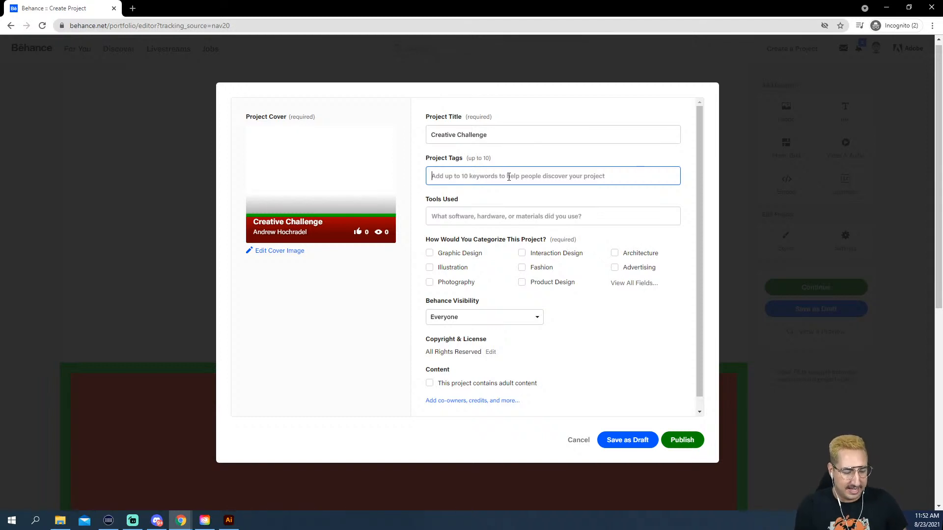
{"action": "type", "text": "#a"}
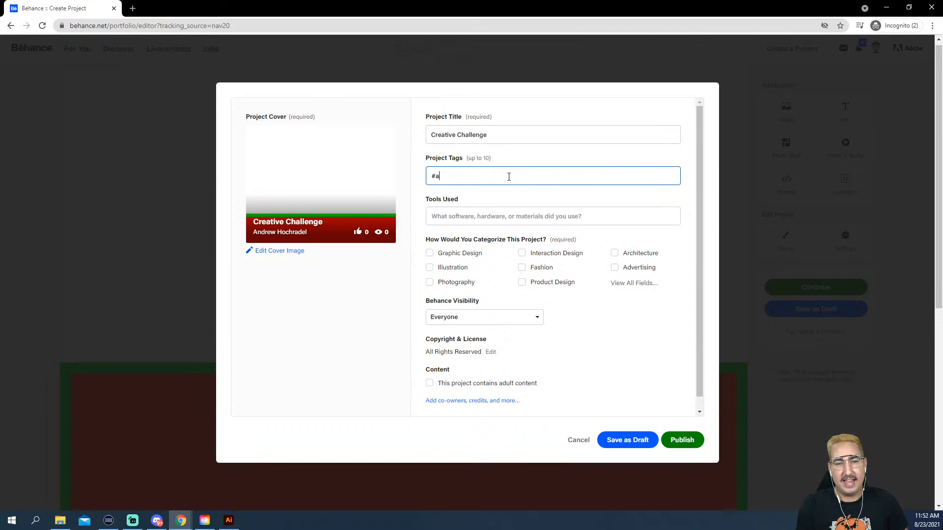
{"action": "type", "text": "iDailyC"}
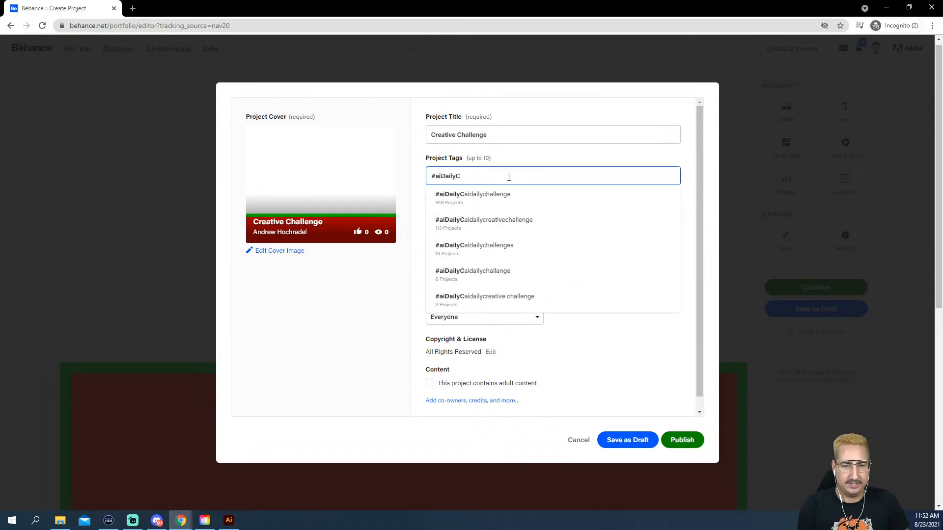
{"action": "type", "text": "hall"}
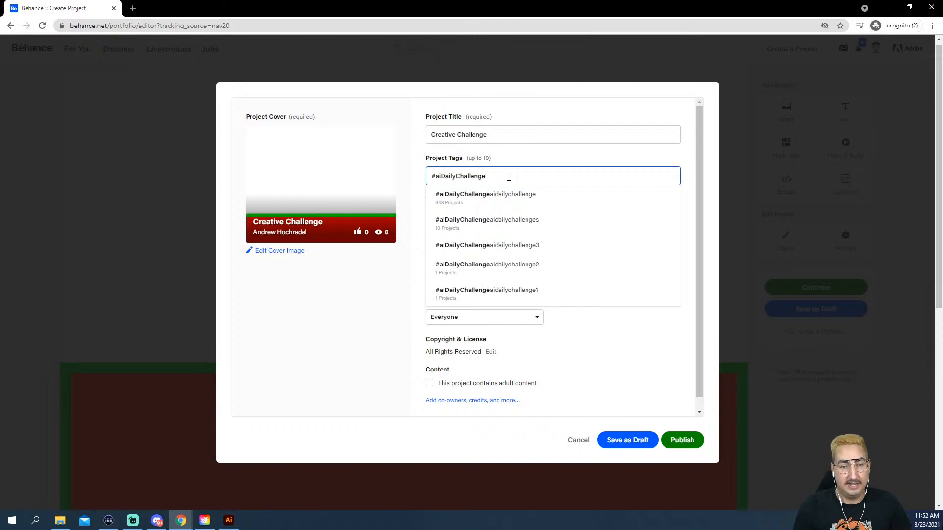
{"action": "type", "text": "enge "}
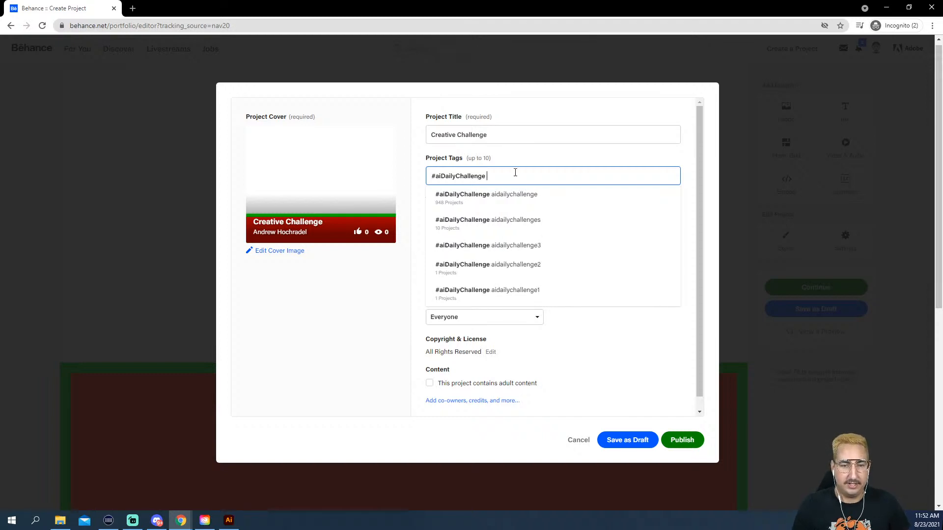
{"action": "type", "text": "\\"}
{"action": "key", "text": "Return"}
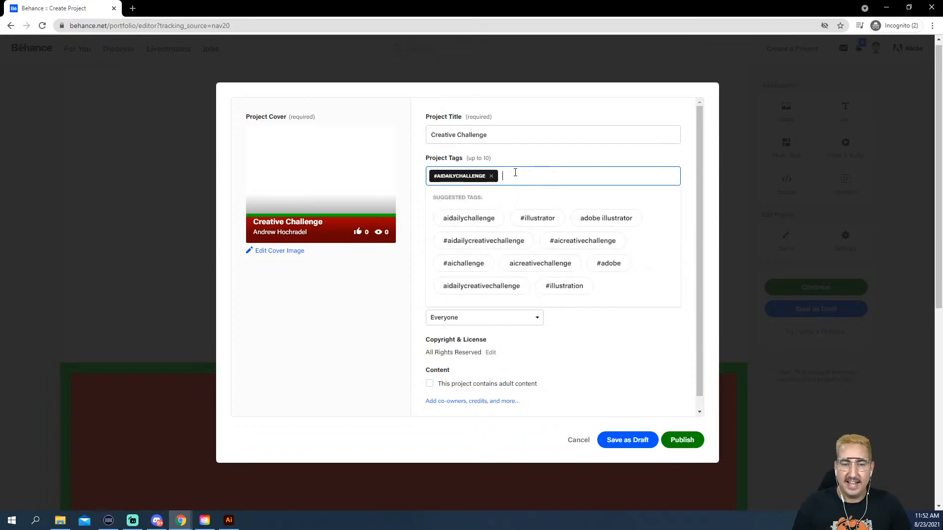
{"action": "left_click", "coordinate": [469, 219]}
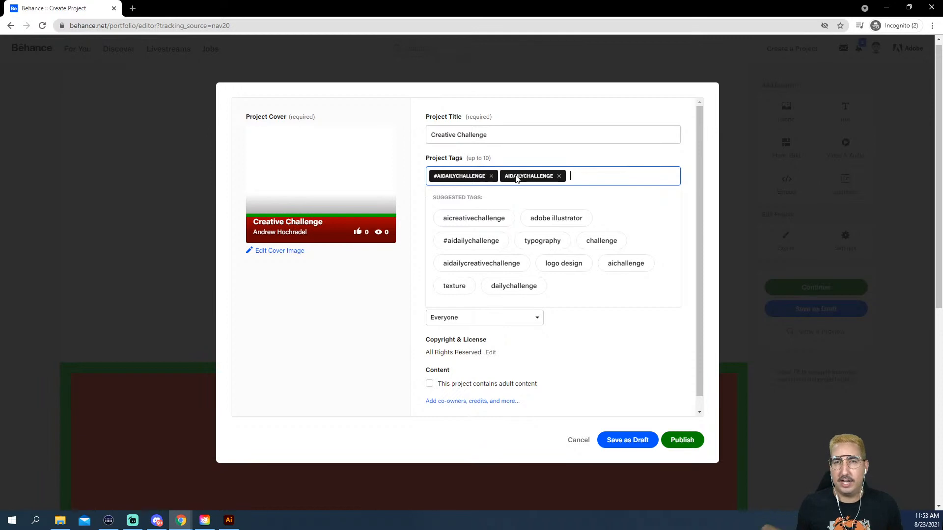
{"action": "left_click", "coordinate": [491, 176]}
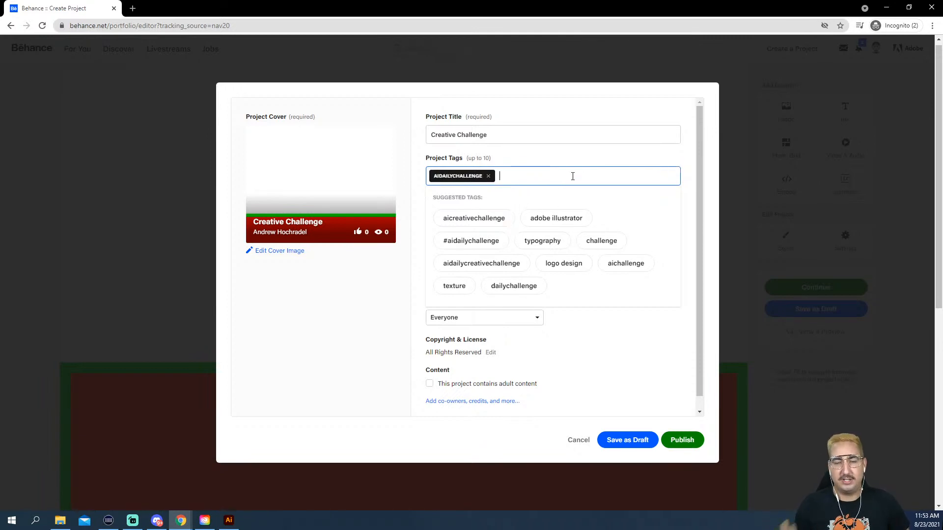
Add the suggested tags typography, logotype and logos to the project.
{"action": "left_click", "coordinate": [543, 242]}
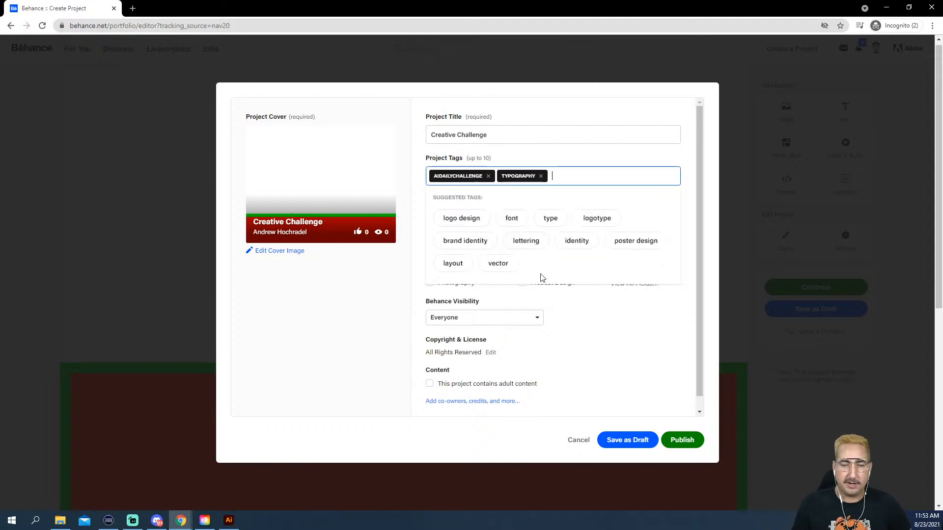
{"action": "left_click", "coordinate": [592, 221]}
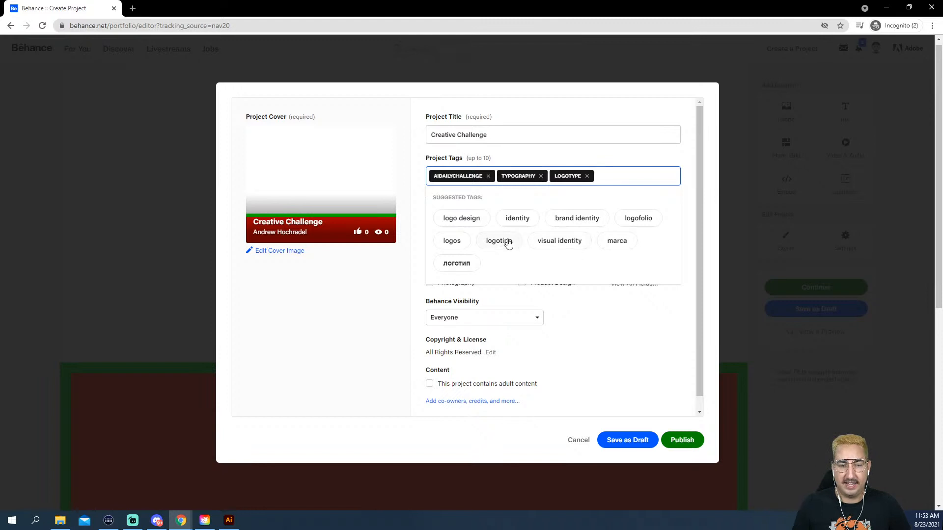
{"action": "left_click", "coordinate": [451, 241]}
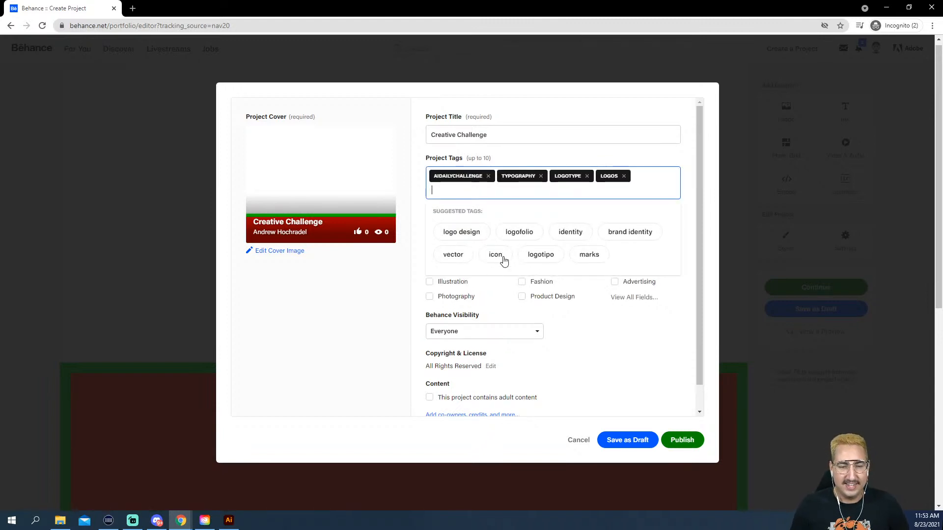
Categorize the project as Illustration and Graphic Design, and add Adobe Illustrator as the tool used.
{"action": "left_click", "coordinate": [453, 286]}
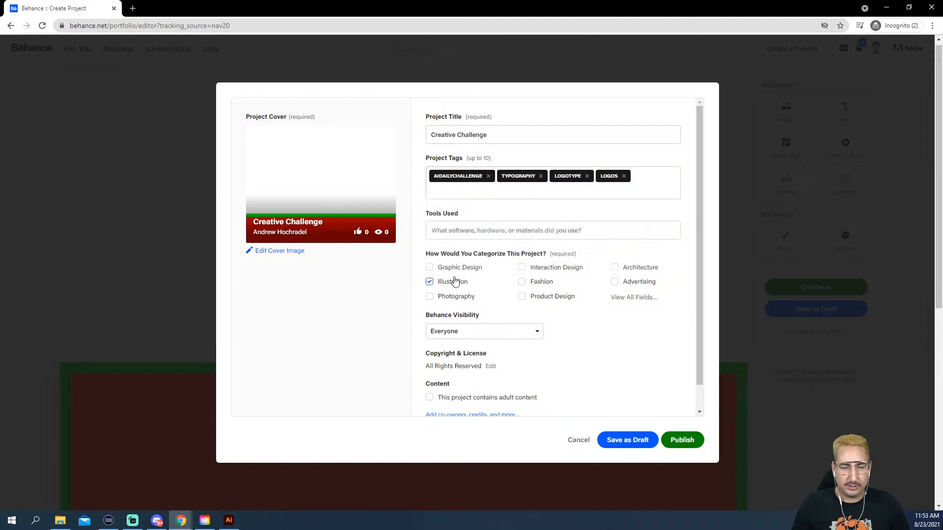
{"action": "left_click", "coordinate": [460, 268]}
{"action": "left_click", "coordinate": [467, 228]}
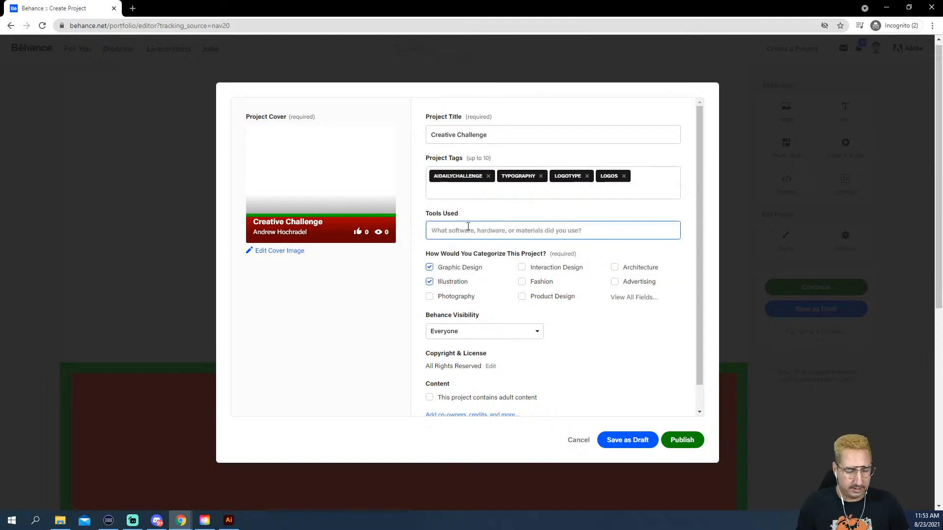
{"action": "type", "text": "ill"}
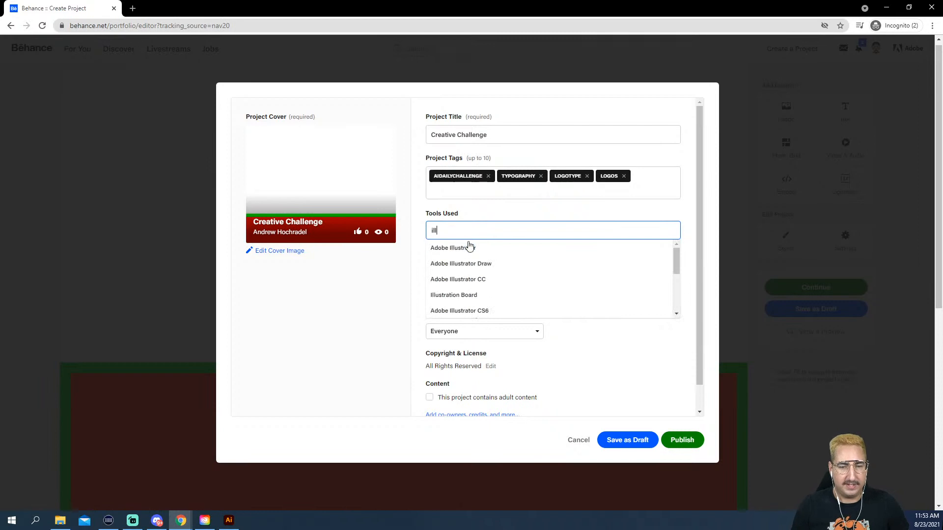
{"action": "left_click", "coordinate": [469, 247]}
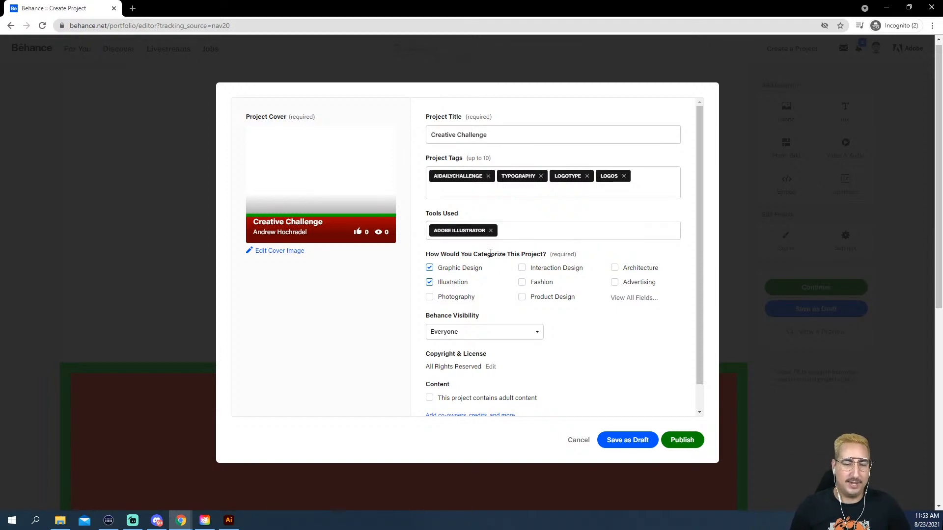
Save the Behance project as a draft and switch back to the artboards in Illustrator.
{"action": "scroll", "coordinate": [485, 270], "scroll_direction": "down", "scroll_amount": 1}
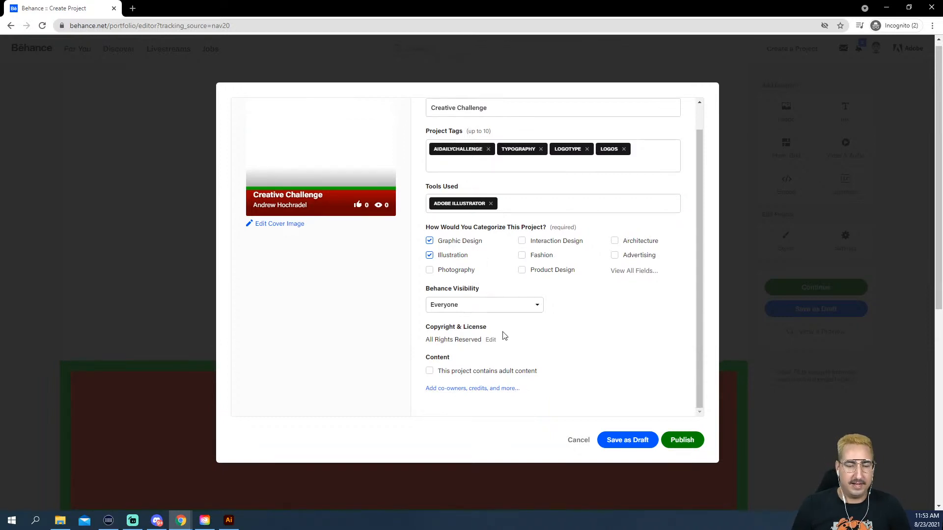
{"action": "left_click", "coordinate": [635, 442]}
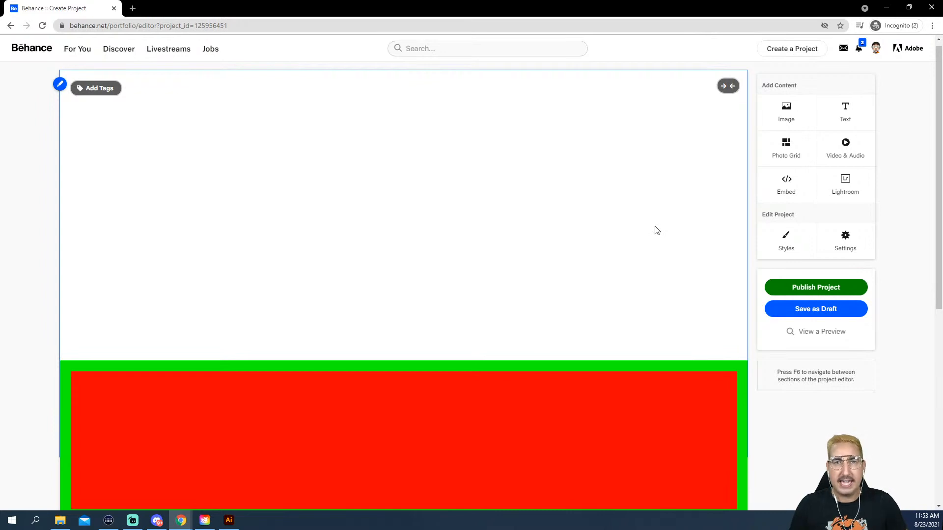
{"action": "left_click", "coordinate": [229, 520]}
{"action": "scroll", "coordinate": [514, 174], "scroll_direction": "up", "scroll_amount": 6}
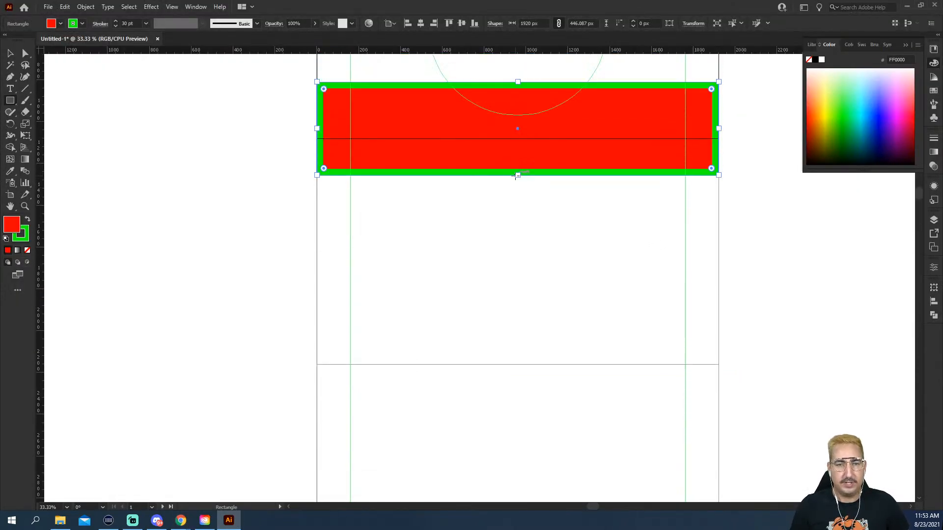
Switch from Illustrator to the browser and open the Illustrator Daily Creative Challenge page at behance.net/challenge/illustrator.
{"action": "scroll", "coordinate": [516, 176], "scroll_direction": "up", "scroll_amount": 3}
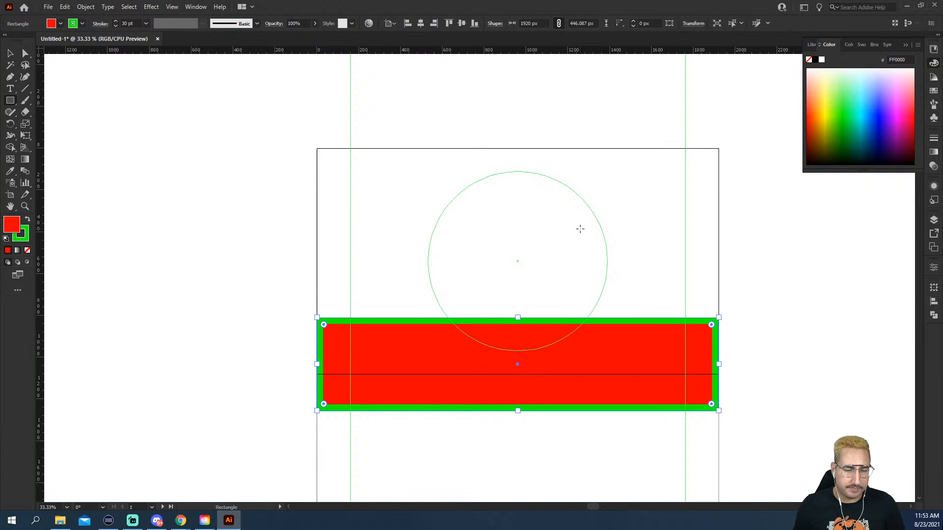
{"action": "key", "text": "alt+Tab"}
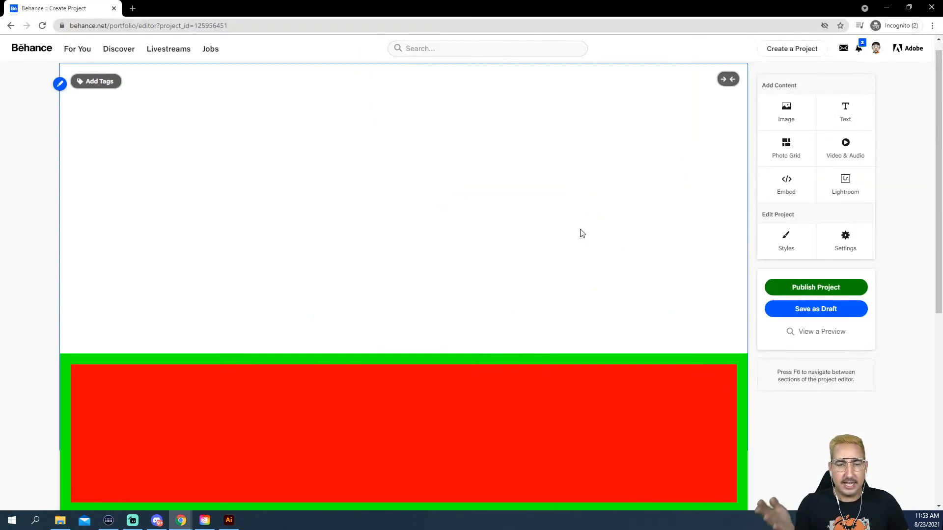
{"action": "left_click", "coordinate": [236, 26]}
{"action": "type", "text": "chall"}
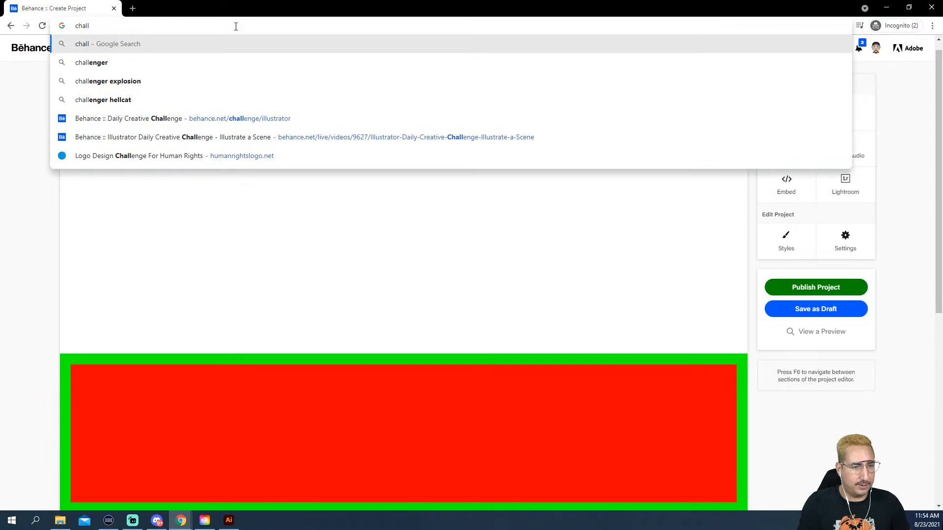
{"action": "key", "text": "Down"}
{"action": "key", "text": "Down"}
{"action": "key", "text": "Down"}
{"action": "key", "text": "Down"}
{"action": "key", "text": "Return"}
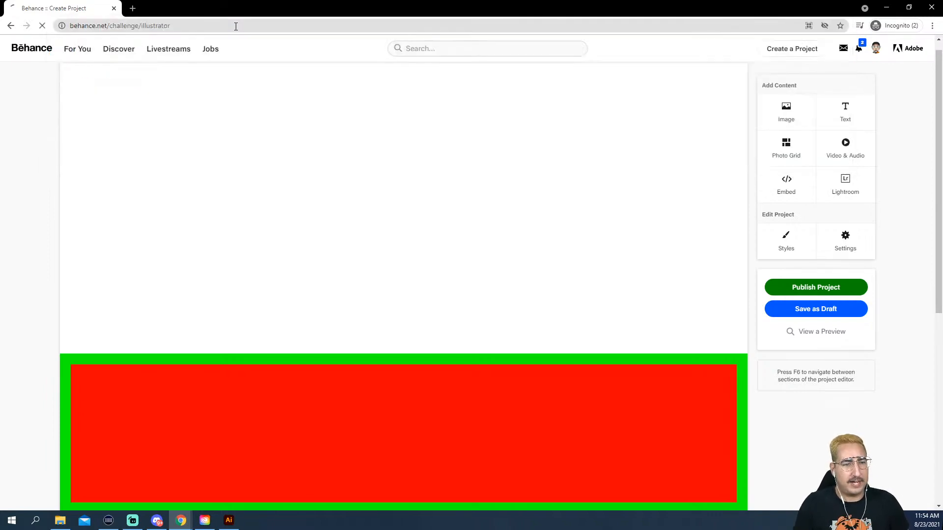
Look over the challenge calendar and introduction on the Creative Challenges page, and switch to Creative Cloud Desktop.
{"action": "scroll", "coordinate": [311, 190], "scroll_direction": "down", "scroll_amount": 9}
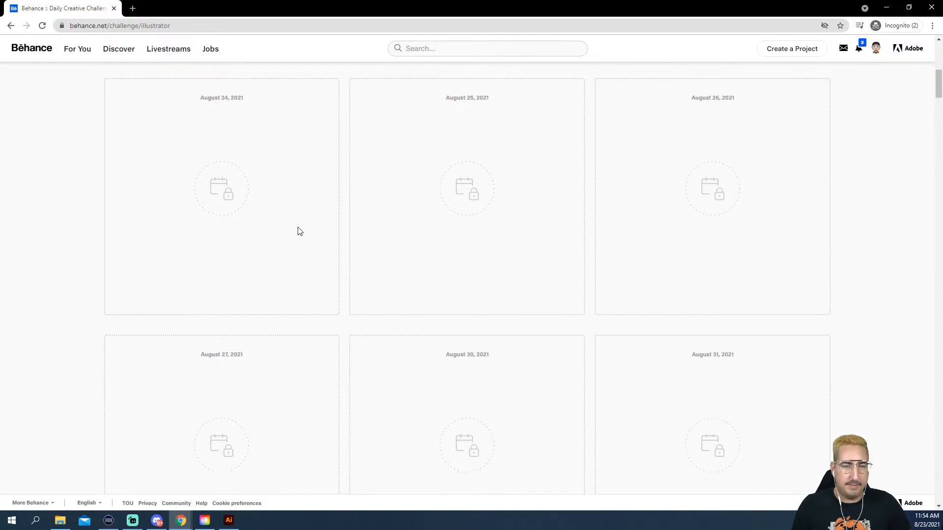
{"action": "scroll", "coordinate": [300, 231], "scroll_direction": "up", "scroll_amount": 8}
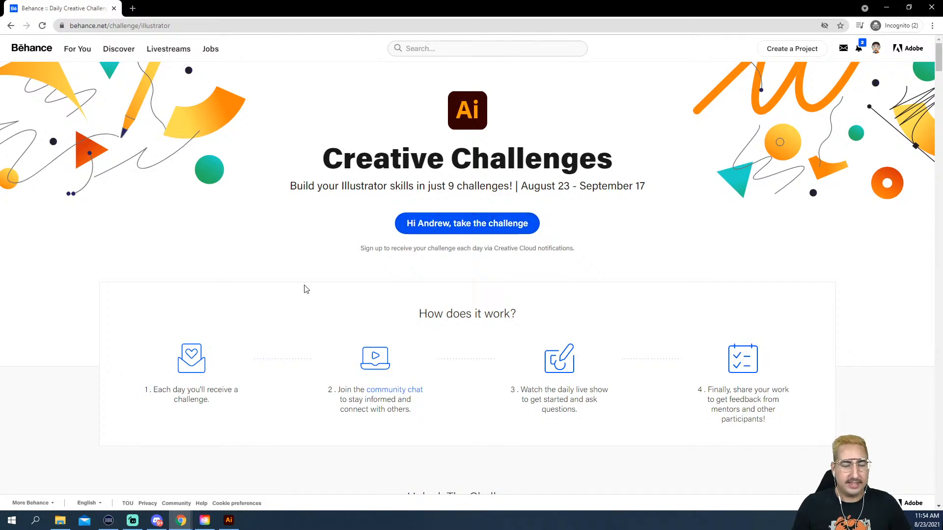
{"action": "left_click", "coordinate": [204, 521]}
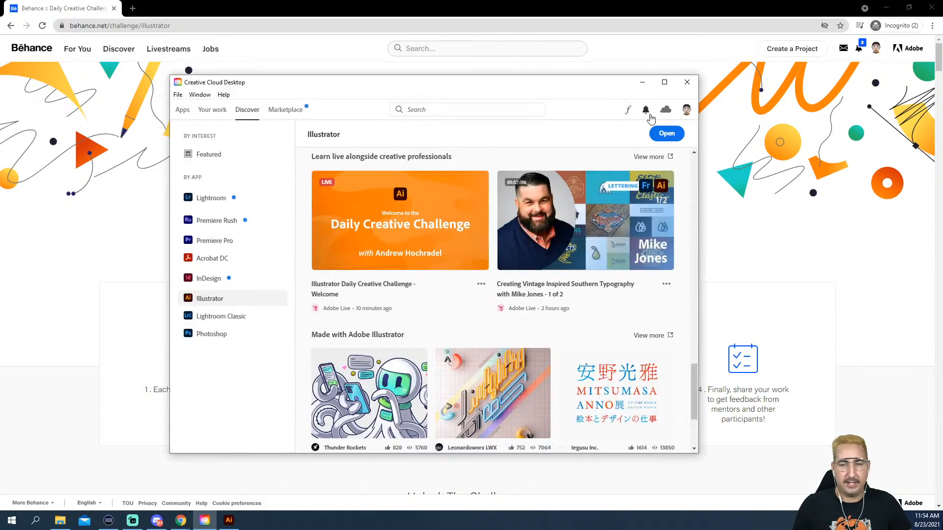